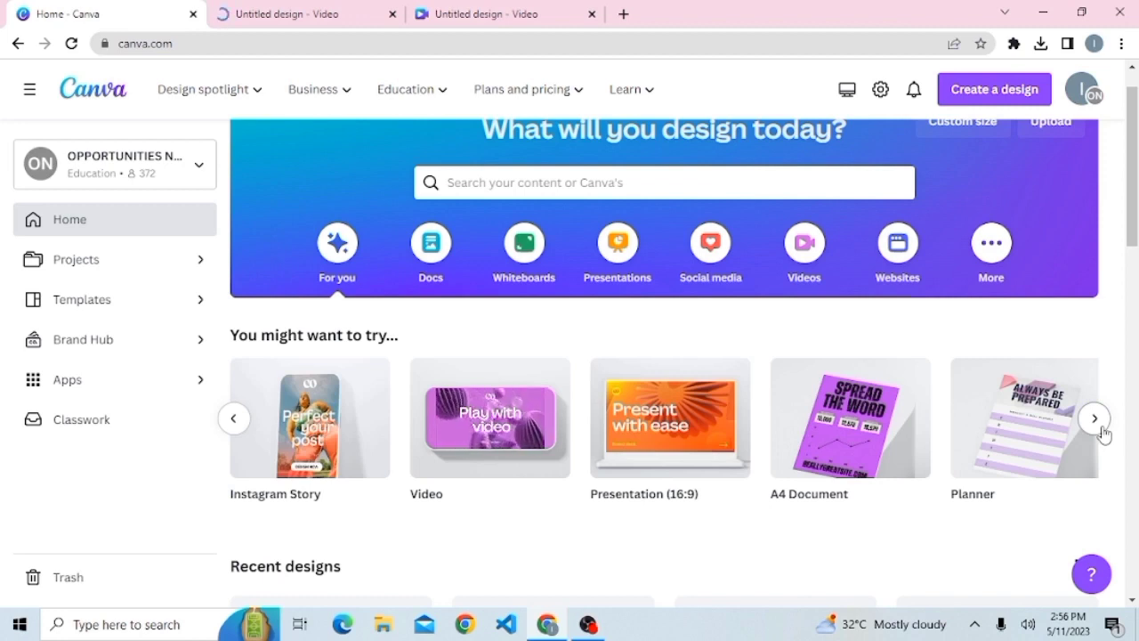
# Create a blank video design and search the element graphics for "road"
pyautogui.click(491, 426)
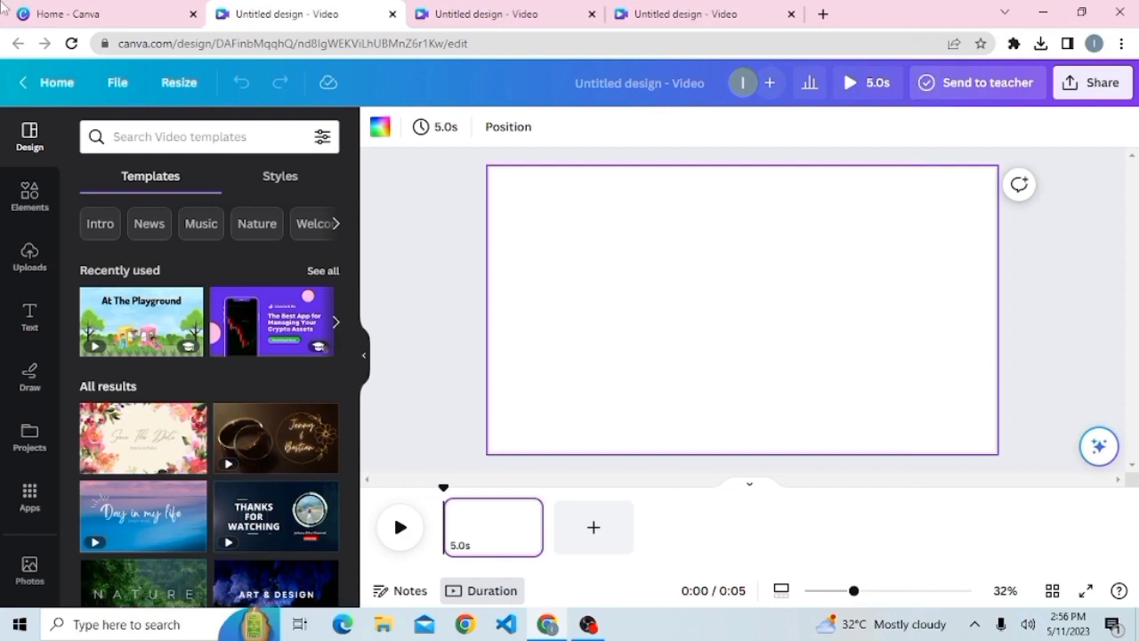
pyautogui.click(20, 197)
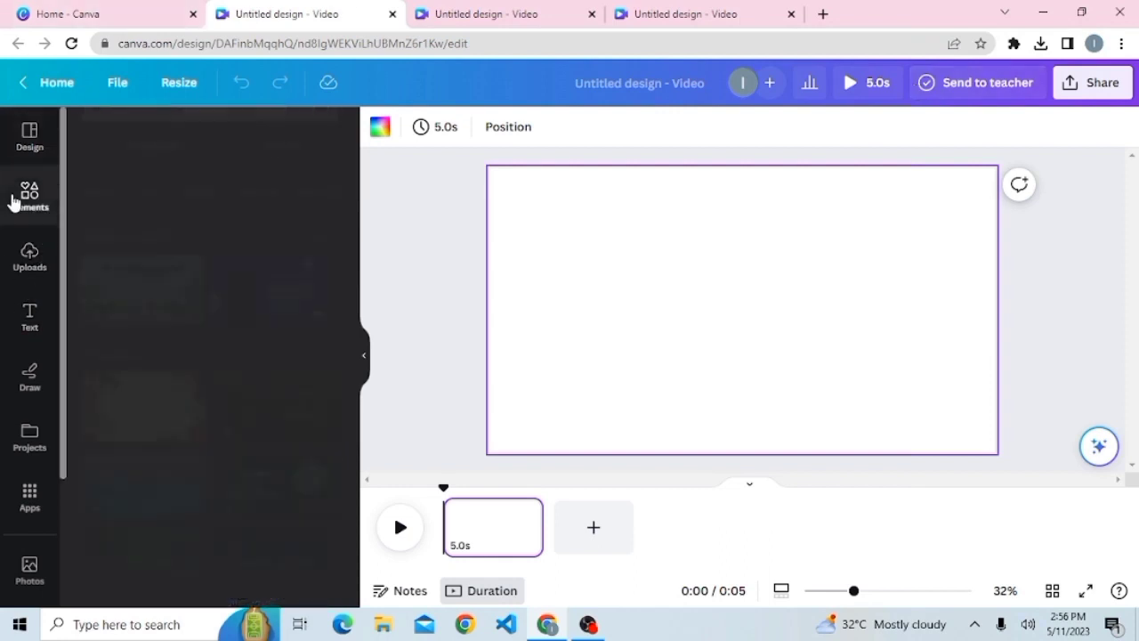
pyautogui.click(143, 130)
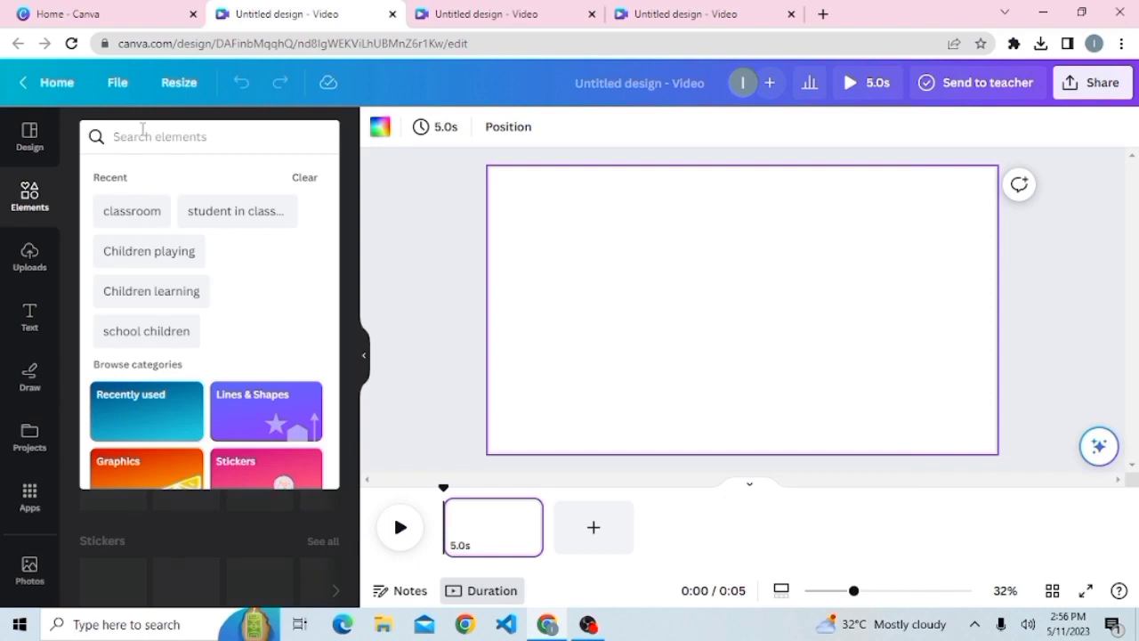
pyautogui.write('ro')
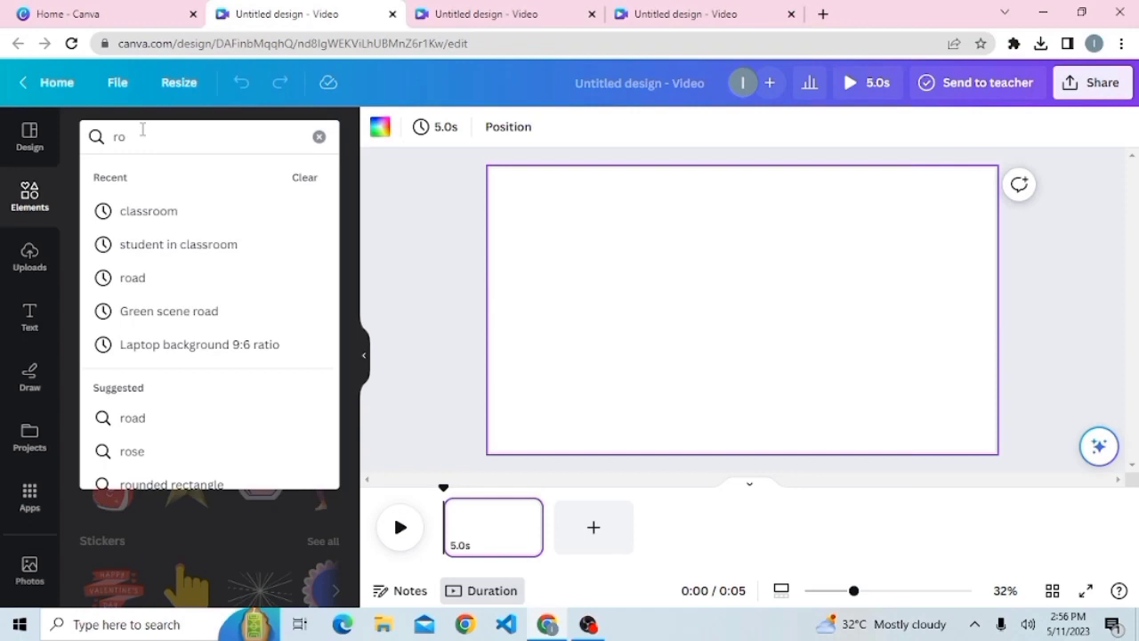
pyautogui.write('ad')
pyautogui.press('Return')
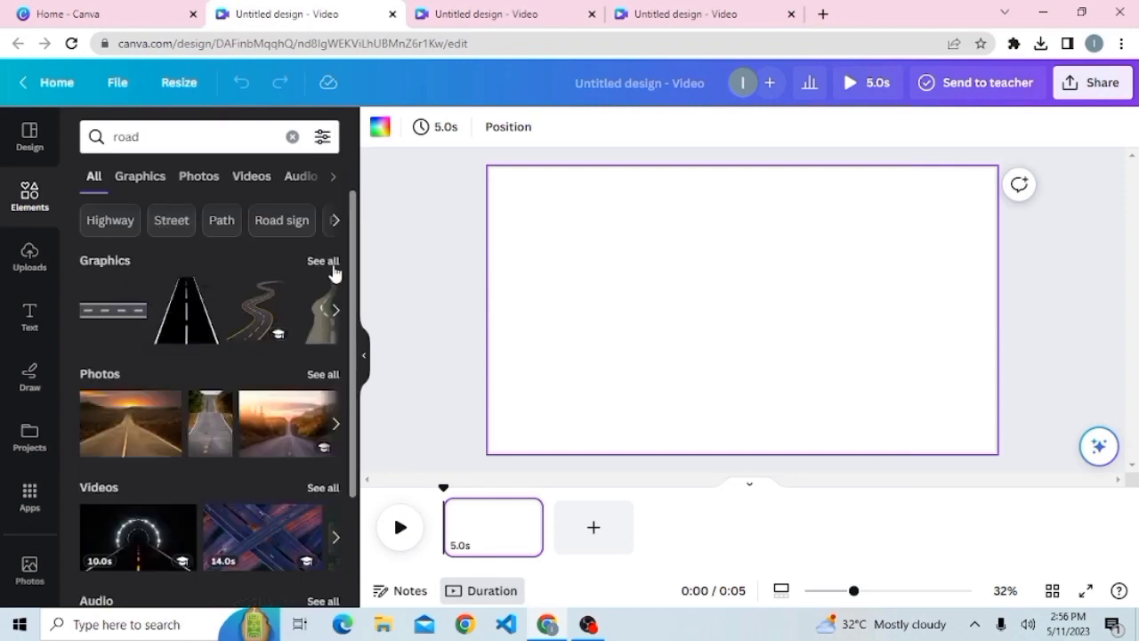
pyautogui.click(331, 264)
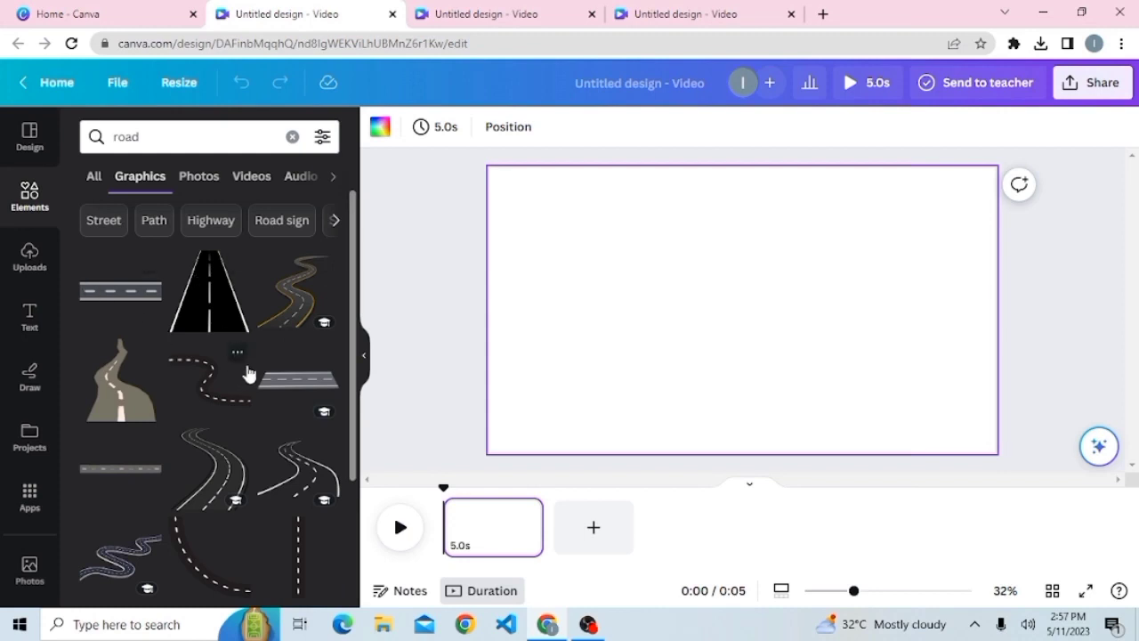
# Insert the straight dark road graphic with a dashed centre line and size it to about half the page width, flush with the page's left edge
pyautogui.moveTo(354, 313); pyautogui.dragTo(372, 462)
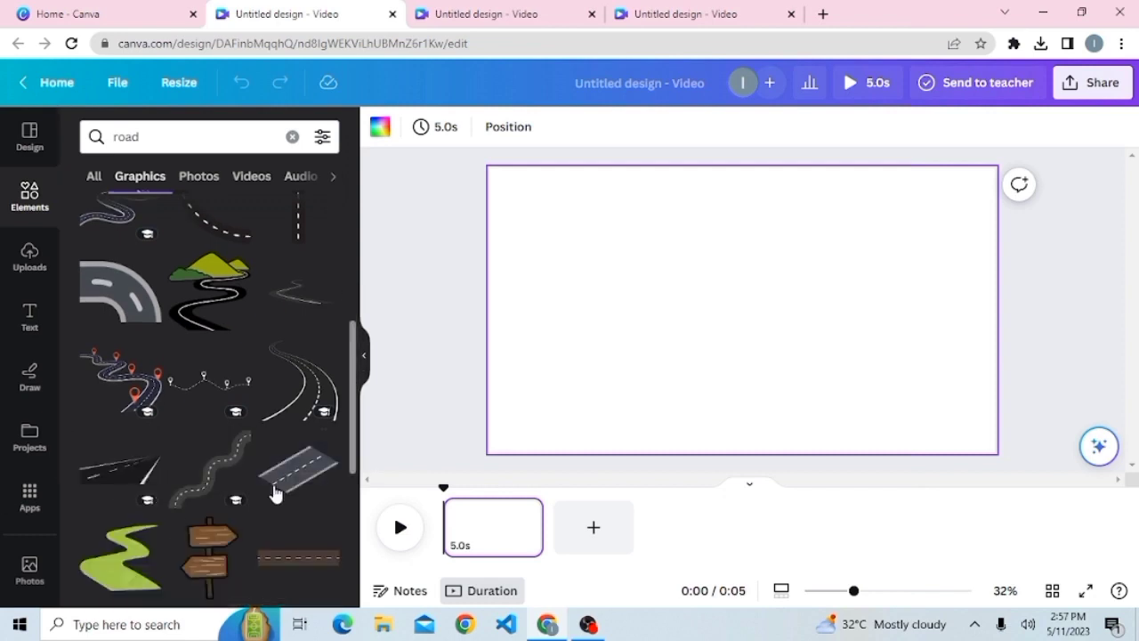
pyautogui.moveTo(350, 357); pyautogui.dragTo(369, 510)
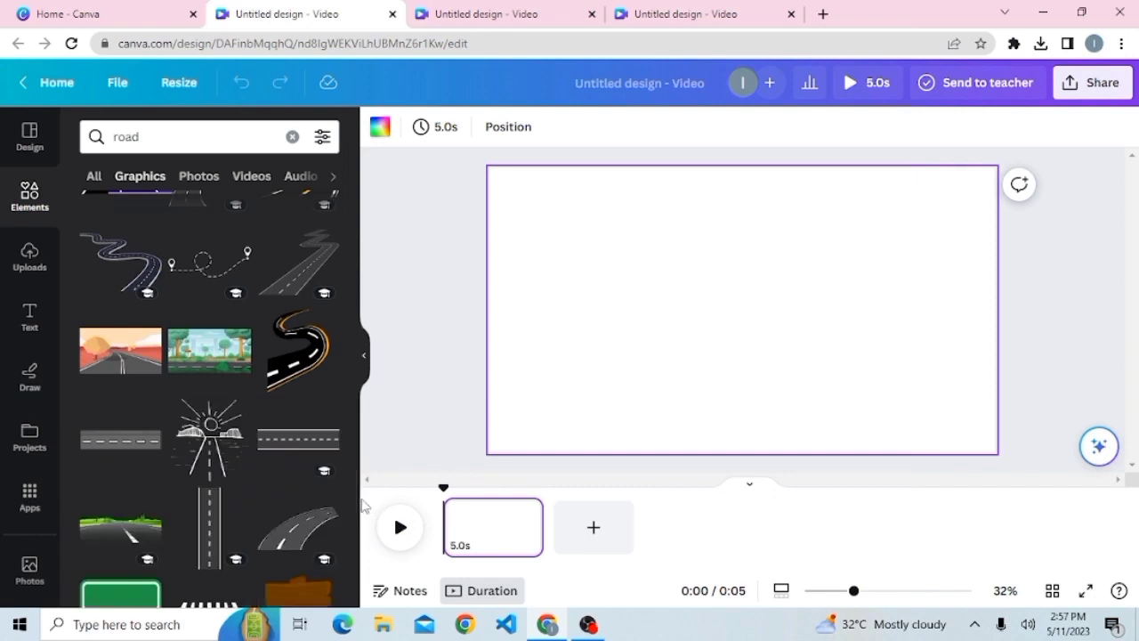
pyautogui.click(298, 451)
pyautogui.moveTo(768, 307); pyautogui.dragTo(733, 295)
pyautogui.moveTo(937, 240); pyautogui.dragTo(774, 318)
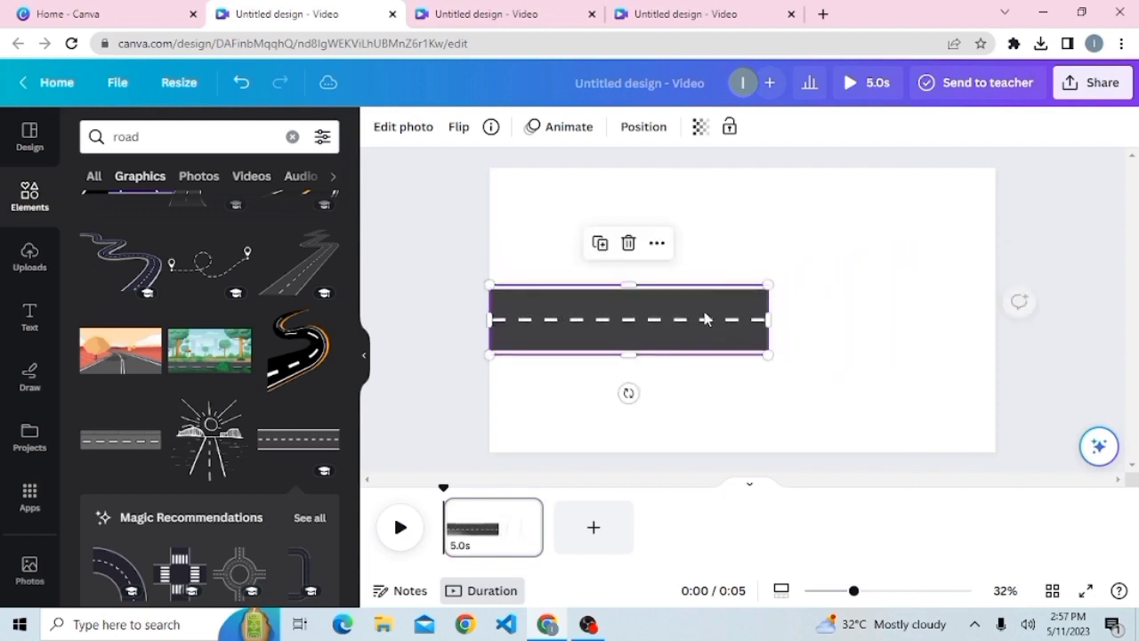
# Duplicate the road segment twice and line the copies up end to end so the road runs past the page's right edge
pyautogui.click(600, 243)
pyautogui.moveTo(612, 332); pyautogui.dragTo(866, 320)
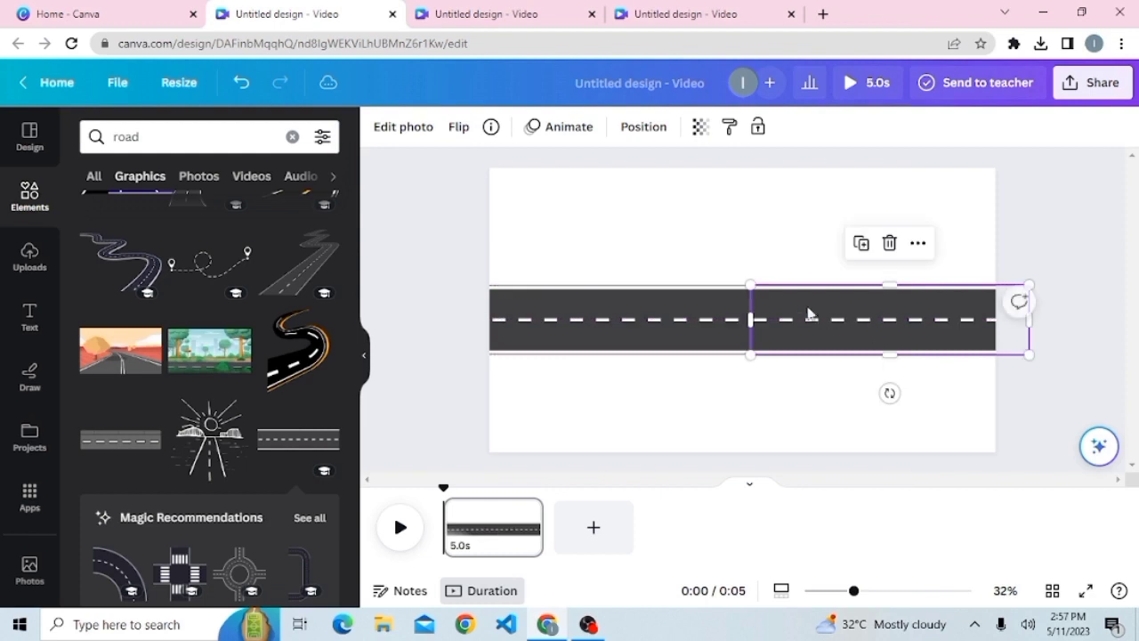
pyautogui.click(860, 244)
pyautogui.moveTo(864, 326); pyautogui.dragTo(1085, 320)
pyautogui.click(958, 246)
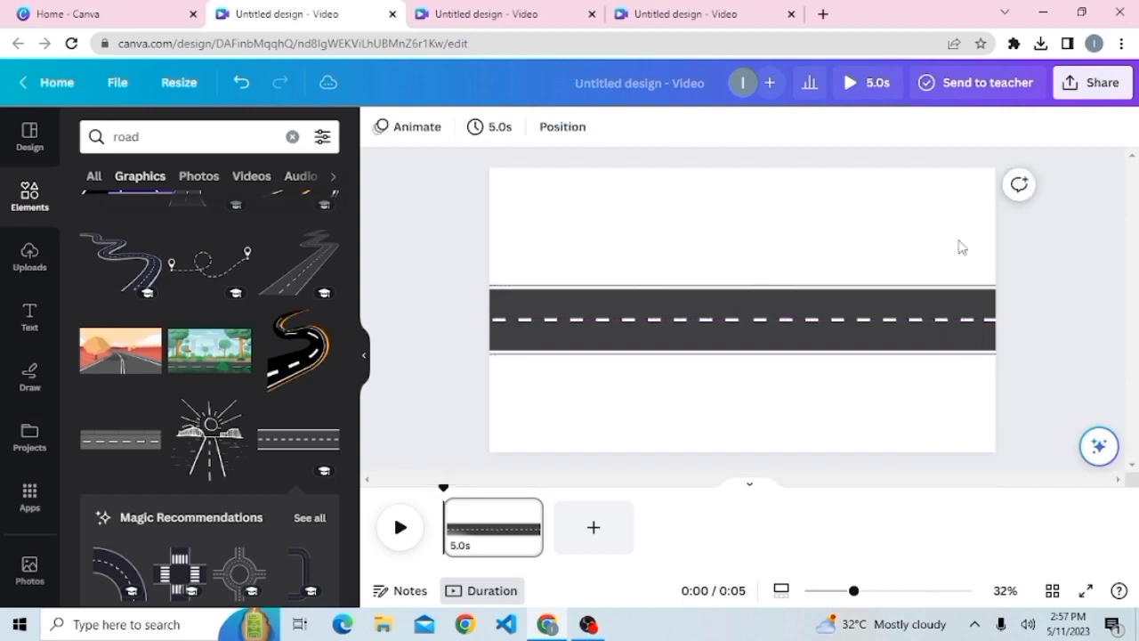
# Search the element graphics for "green scene building"
pyautogui.click(293, 137)
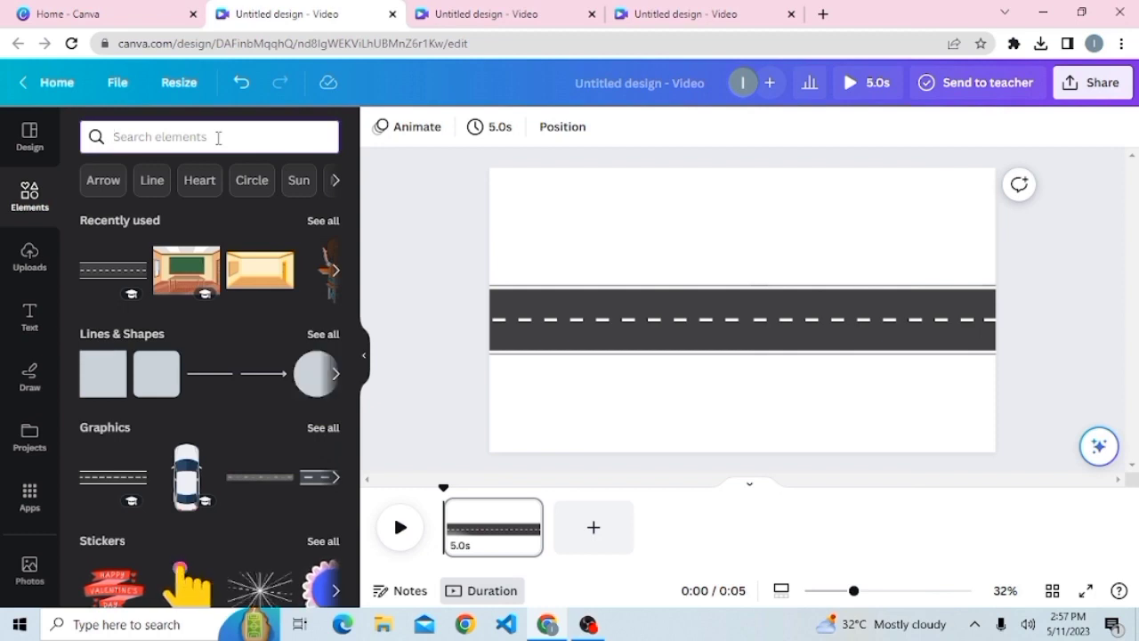
pyautogui.write('gree')
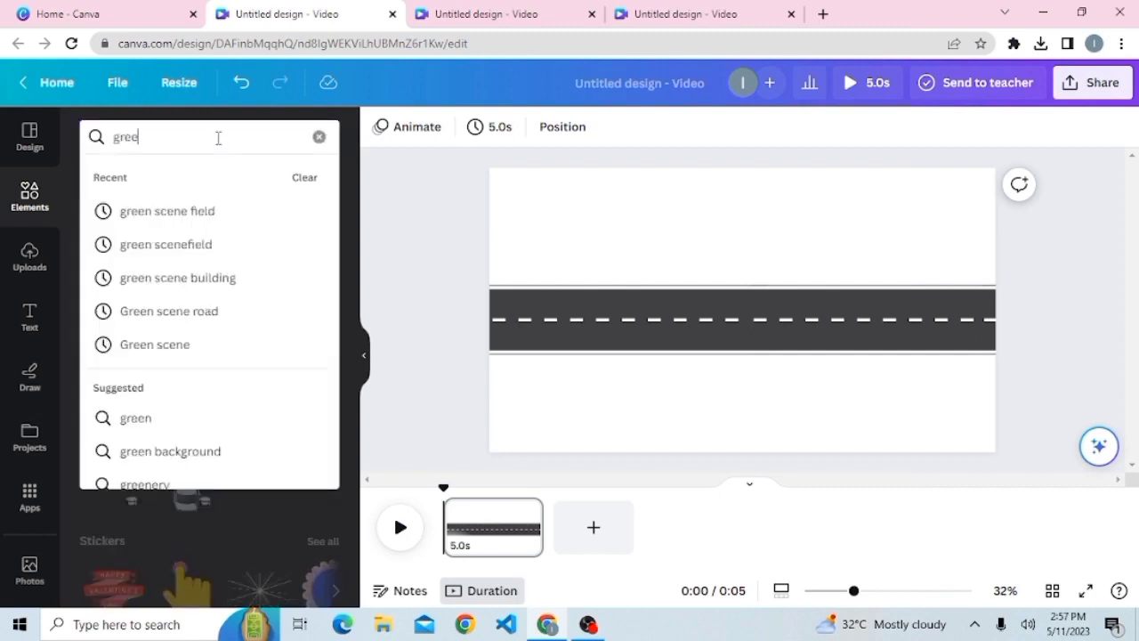
pyautogui.click(184, 278)
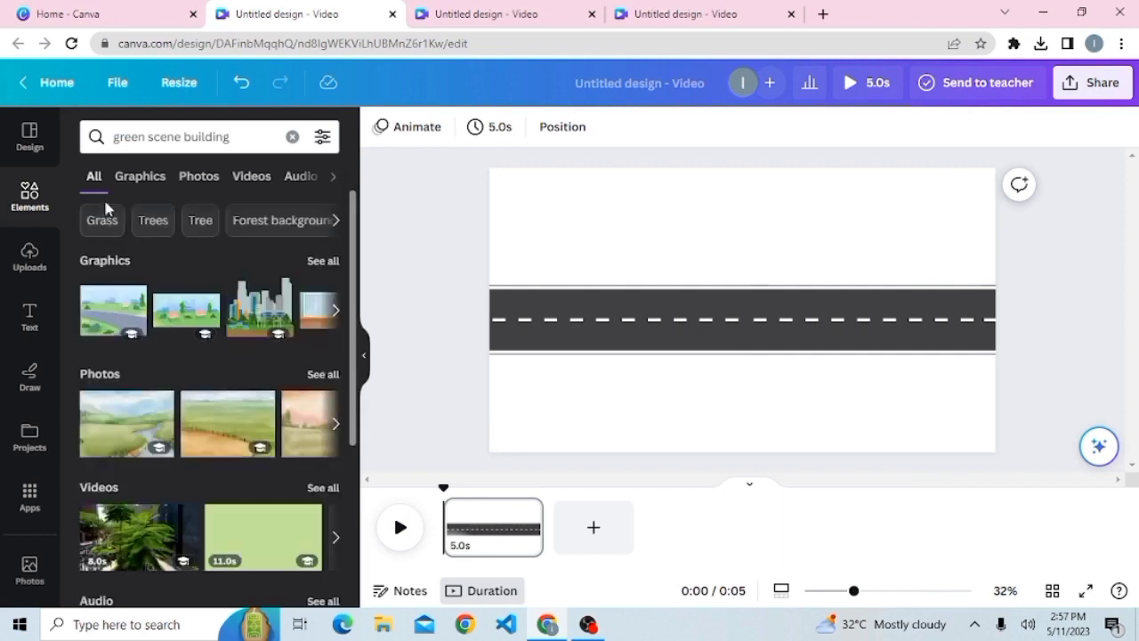
pyautogui.click(153, 177)
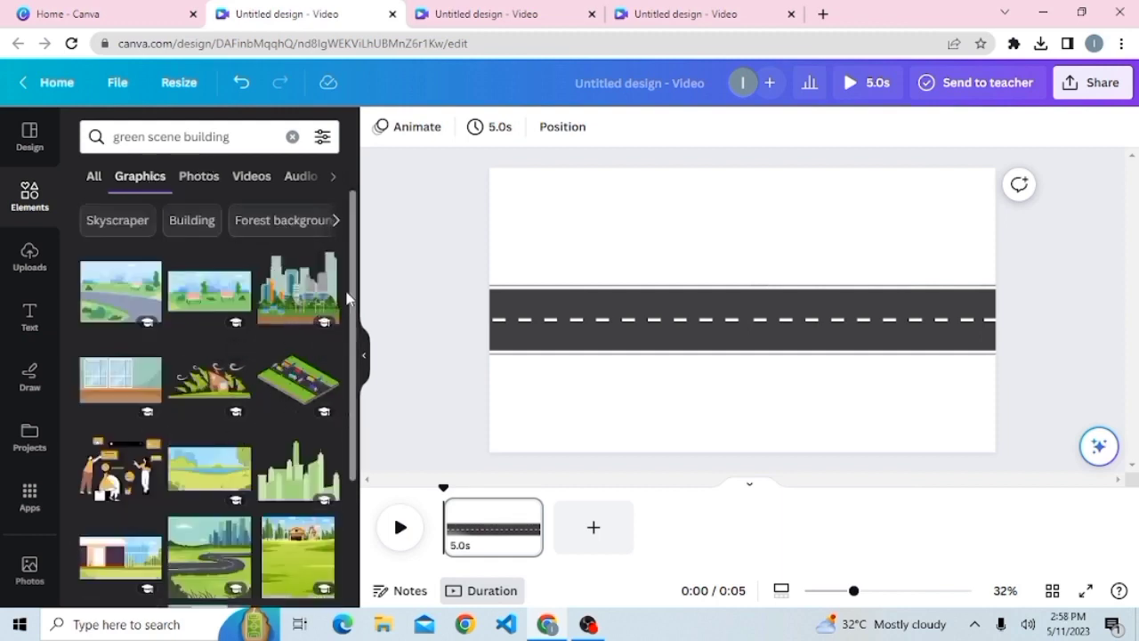
pyautogui.scroll(-3, 354, 295)
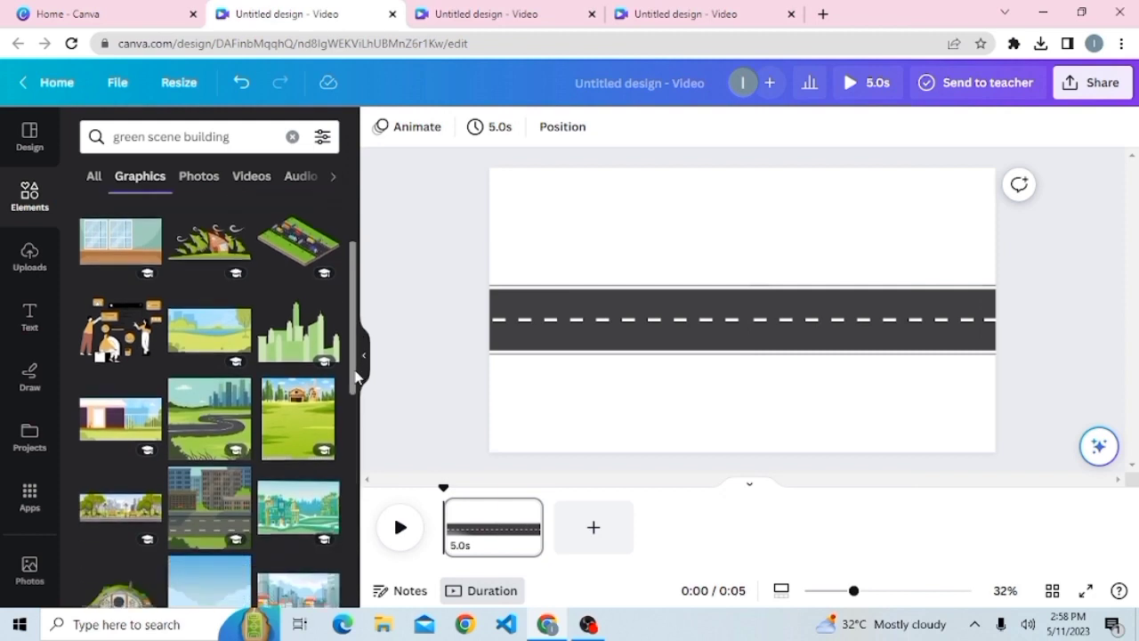
# Insert the city park scene with trees and benches, resized to fill the space above the road from the page's left edge
pyautogui.click(129, 503)
pyautogui.moveTo(744, 274); pyautogui.dragTo(710, 202)
pyautogui.moveTo(714, 317); pyautogui.dragTo(715, 302)
pyautogui.moveTo(738, 258); pyautogui.dragTo(739, 252)
pyautogui.moveTo(939, 229)
pyautogui.mouseDown()
pyautogui.moveTo(922, 229)
pyautogui.moveTo(955, 231)
pyautogui.mouseUp()
pyautogui.moveTo(955, 295); pyautogui.dragTo(907, 282)
pyautogui.moveTo(808, 226); pyautogui.dragTo(808, 231)
pyautogui.moveTo(907, 289); pyautogui.dragTo(895, 286)
pyautogui.click(934, 260)
# Duplicate the park scene, flip the copy horizontally and place it directly beside the original, extending past the page's right edge
pyautogui.click(638, 223)
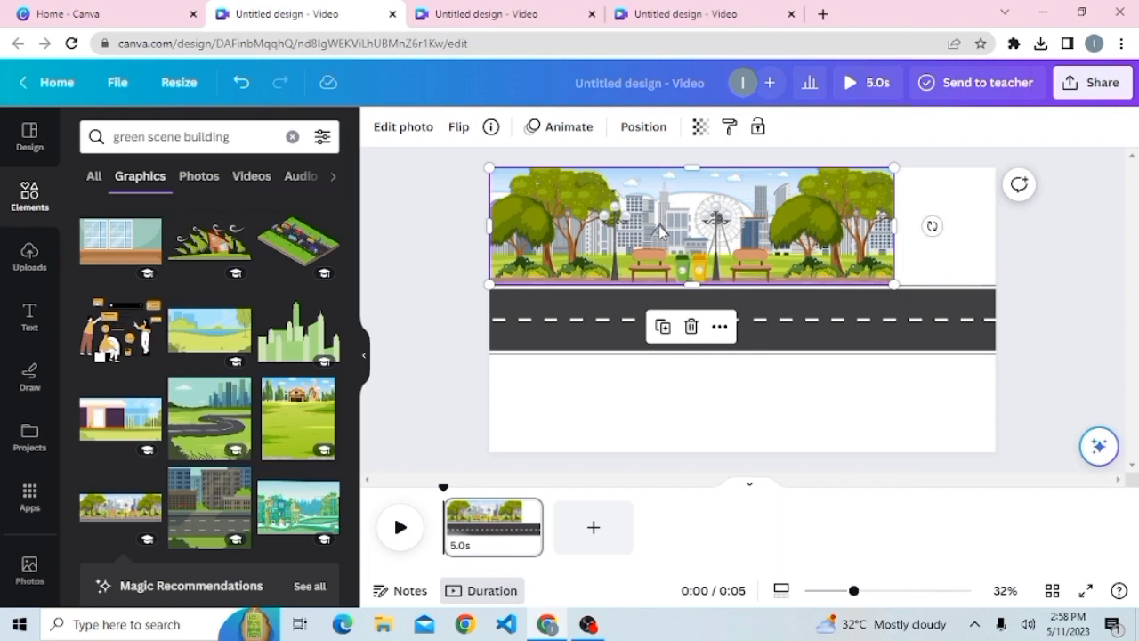
pyautogui.moveTo(658, 225); pyautogui.dragTo(663, 229)
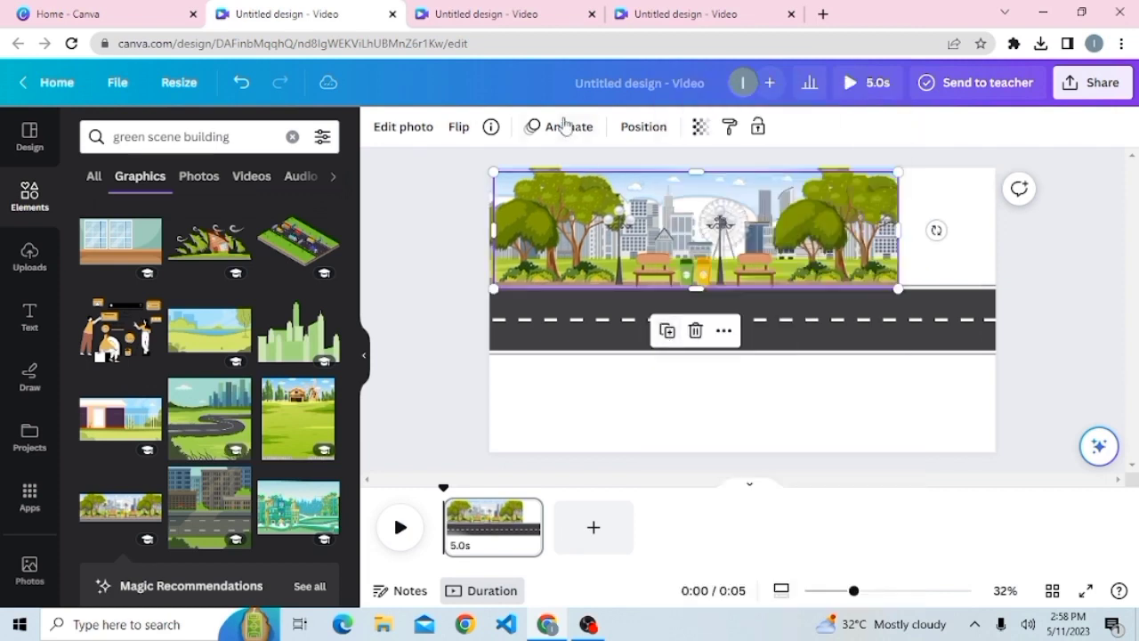
pyautogui.click(463, 129)
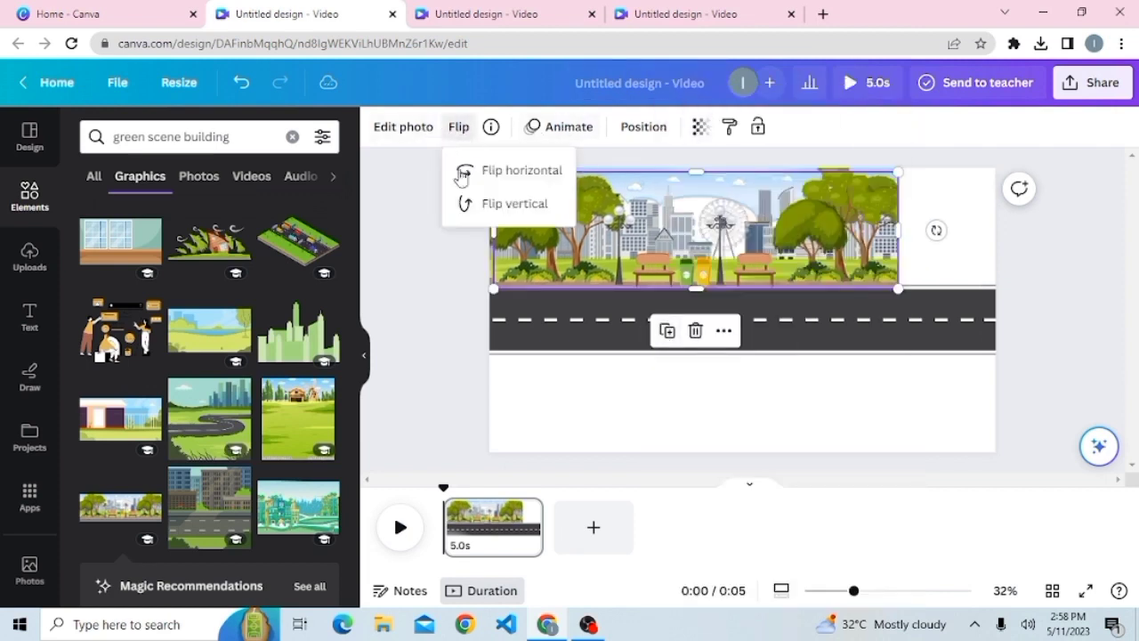
pyautogui.click(541, 183)
pyautogui.moveTo(674, 213); pyautogui.dragTo(961, 225)
pyautogui.click(1036, 385)
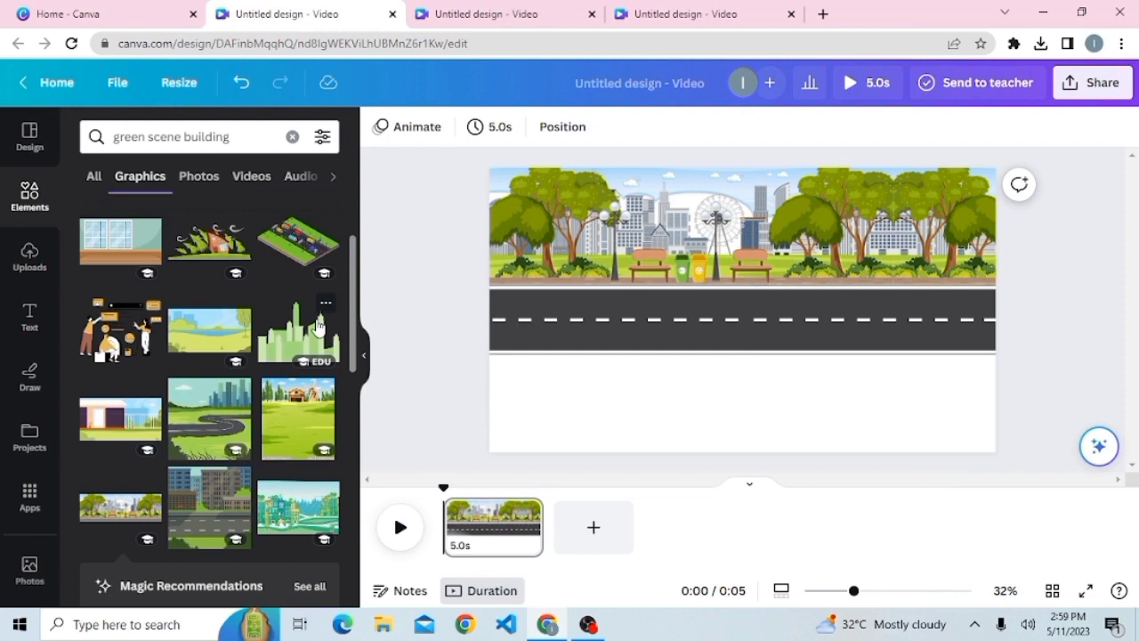
pyautogui.click(570, 202)
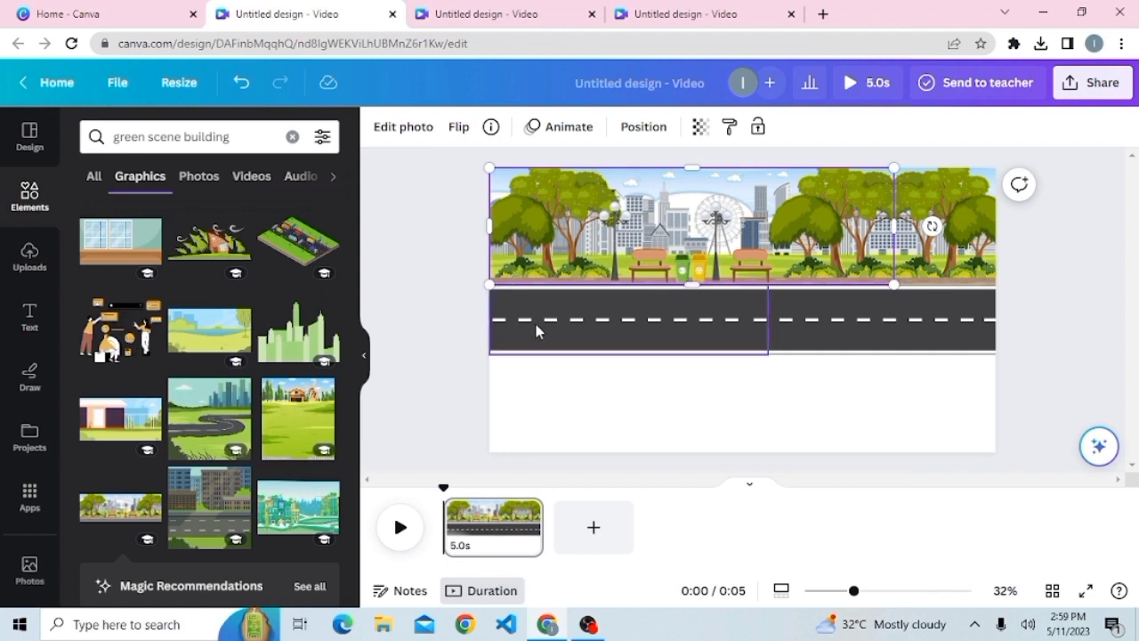
pyautogui.keyDown('shift'); pyautogui.click(683, 310); pyautogui.keyUp('shift')
pyautogui.moveTo(683, 310); pyautogui.dragTo(1060, 267)
pyautogui.click(1087, 327)
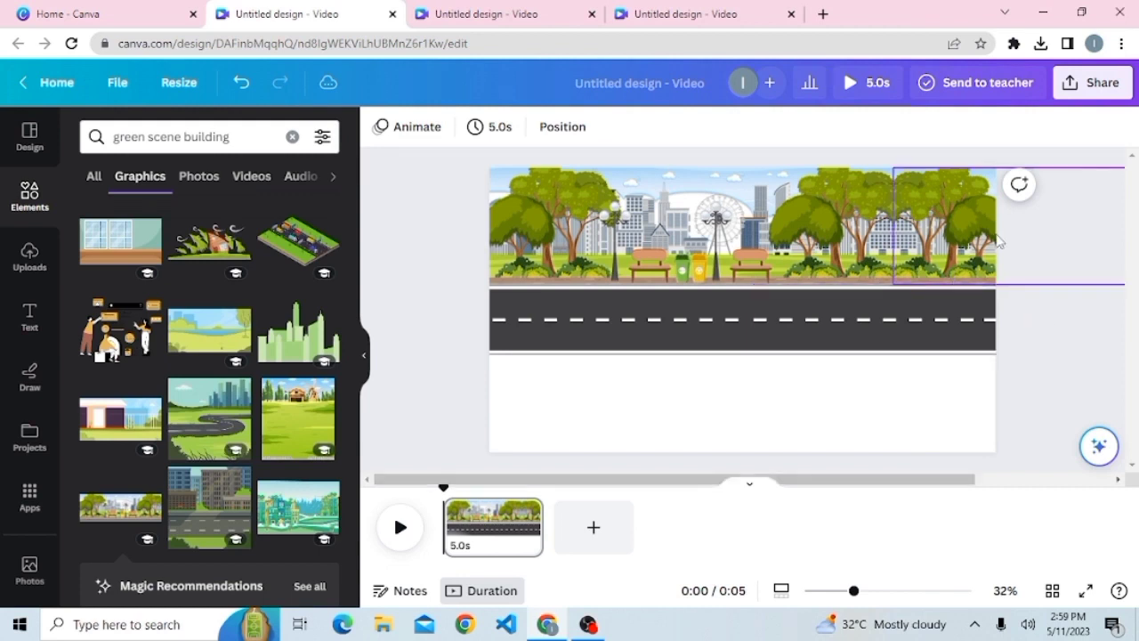
# Group both park scenes and all three road segments into one object
pyautogui.moveTo(1017, 325); pyautogui.dragTo(689, 256)
pyautogui.keyDown('shift'); pyautogui.click(689, 255); pyautogui.keyUp('shift')
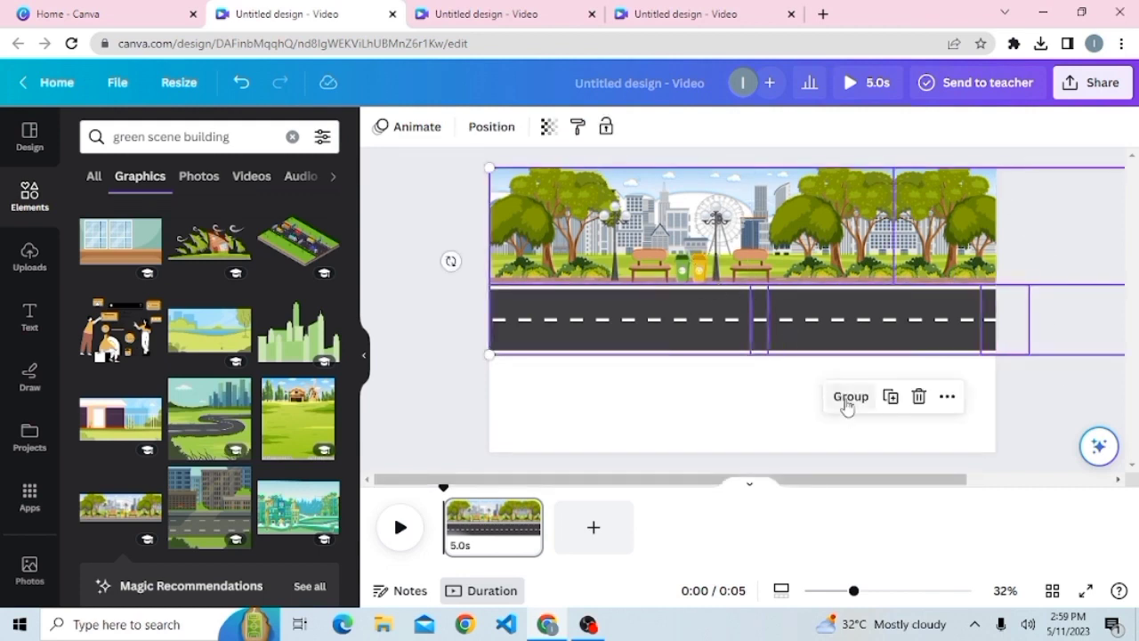
pyautogui.click(846, 400)
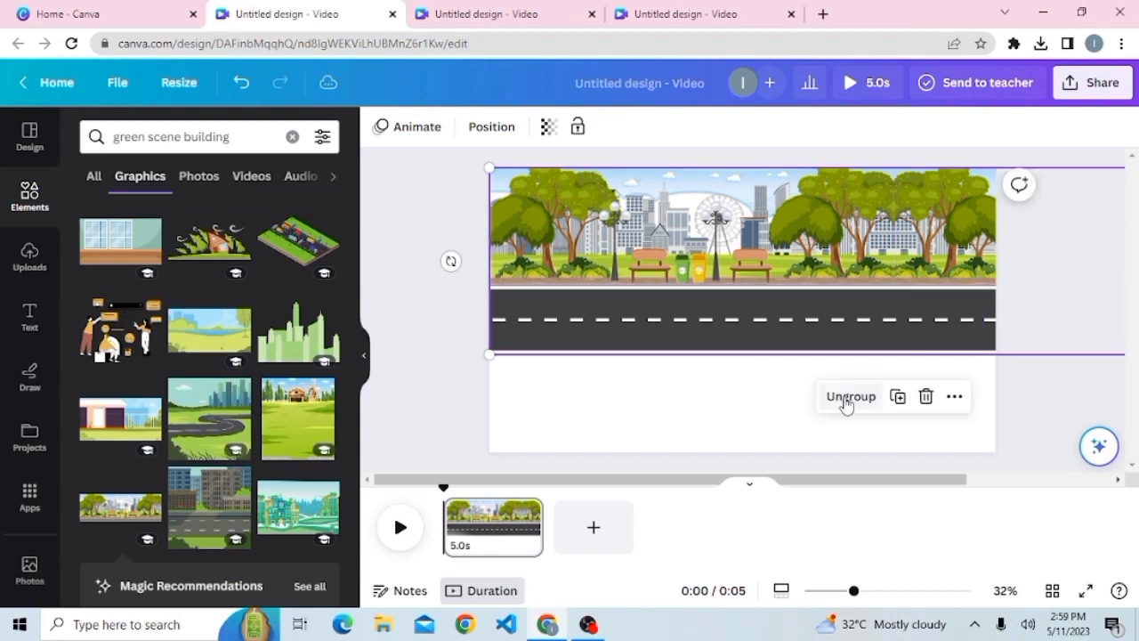
# Download only the grouped park and road scene as a PNG with a transparent background
pyautogui.rightClick(834, 294)
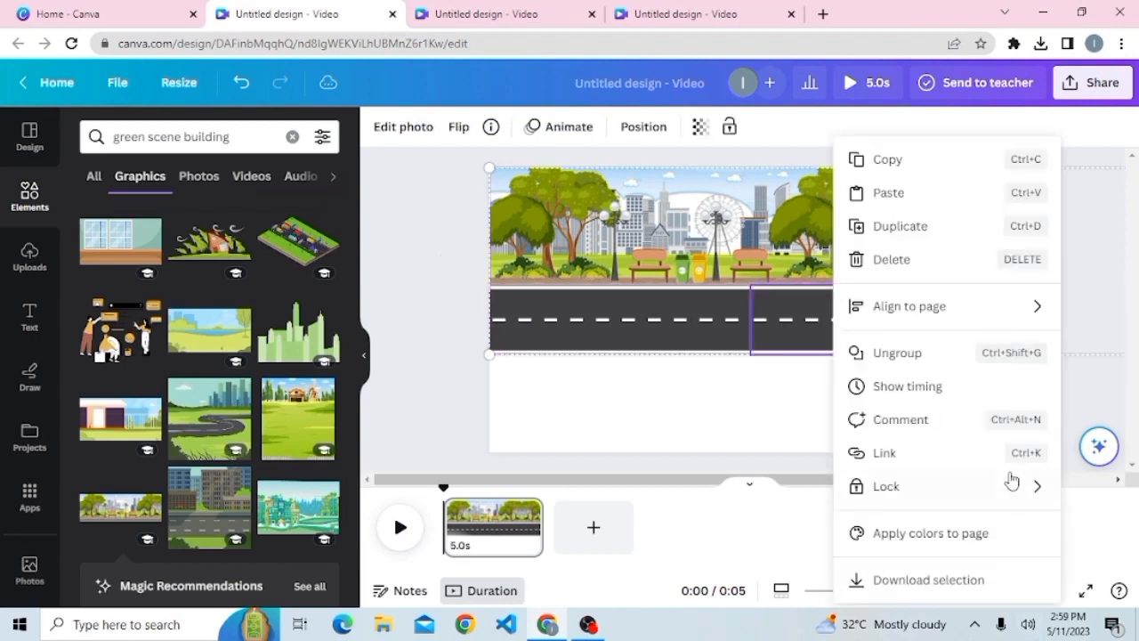
pyautogui.click(947, 580)
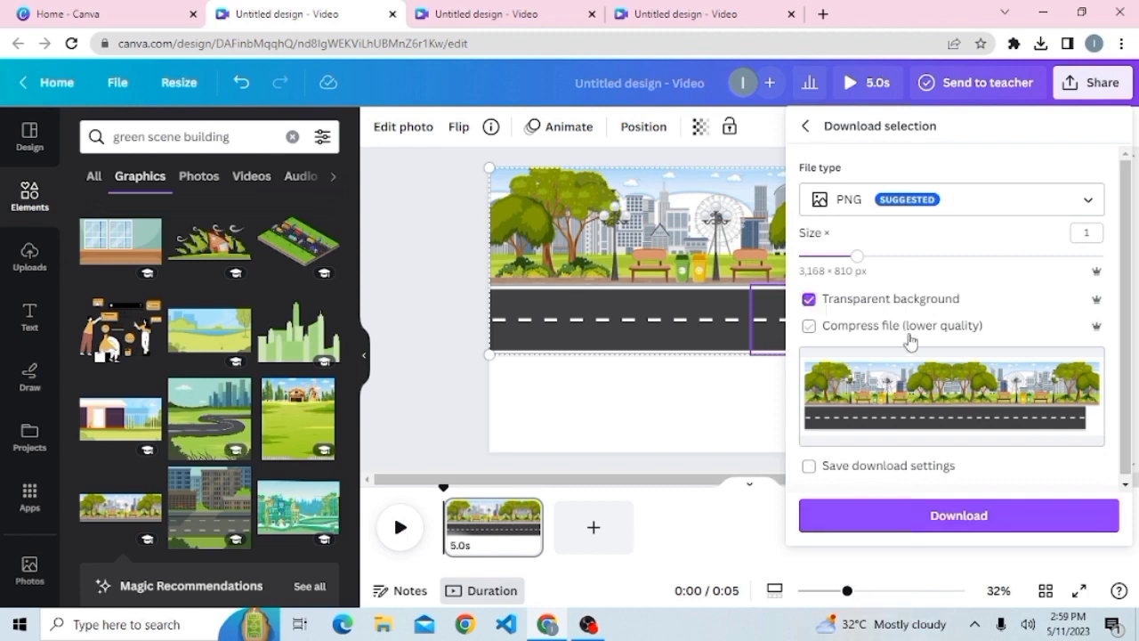
pyautogui.click(885, 524)
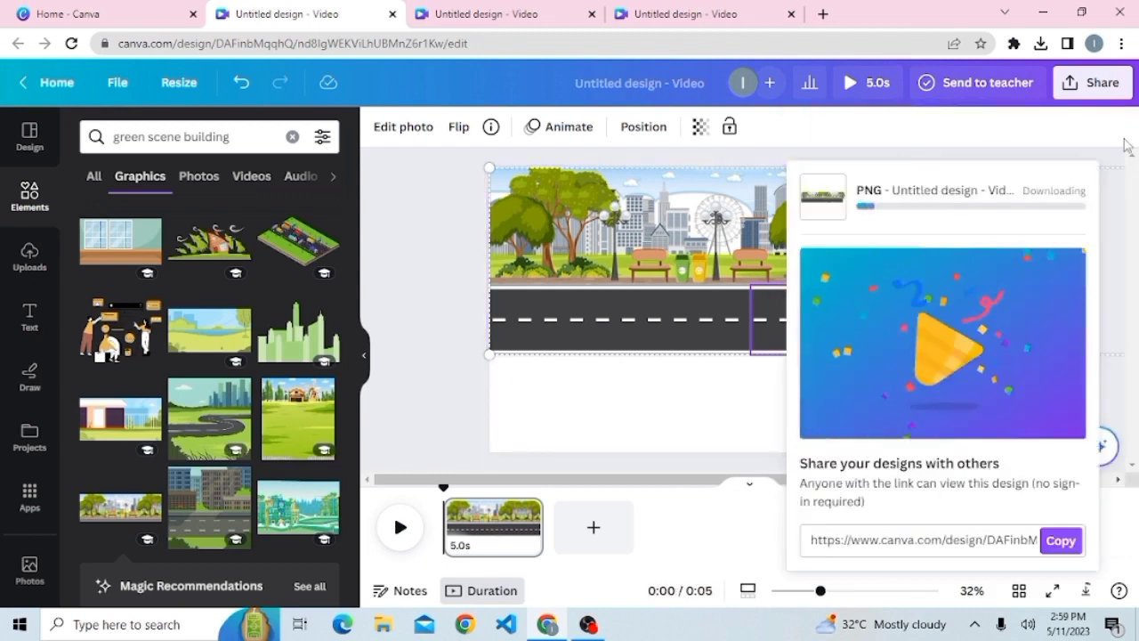
pyautogui.click(1094, 139)
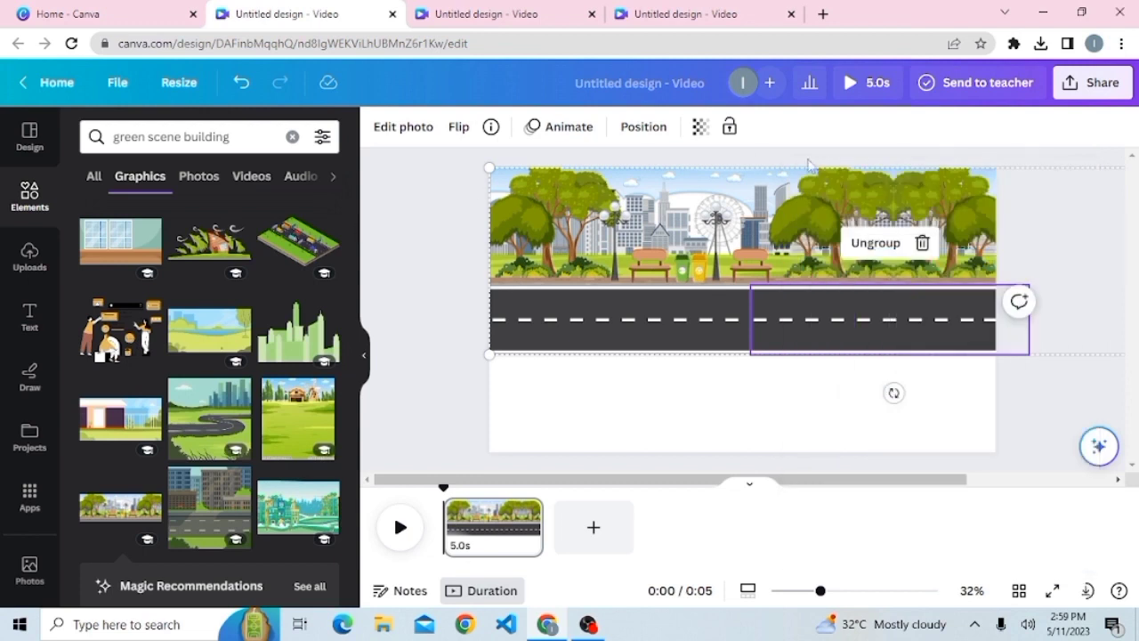
# Delete both park scenes and the first two road segments from the page
pyautogui.click(623, 395)
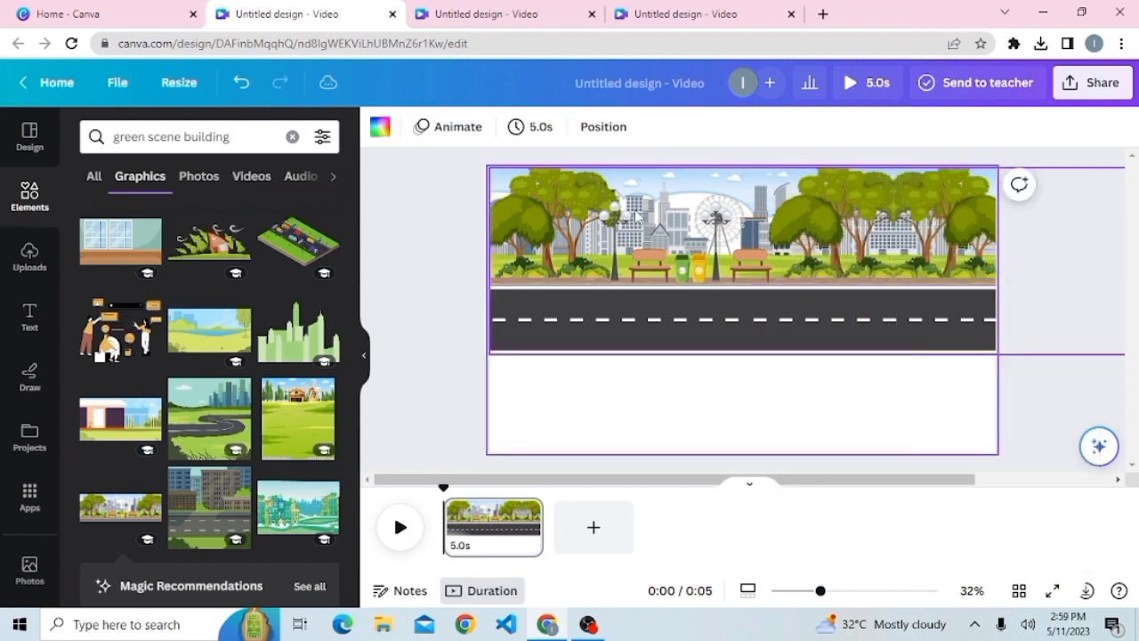
pyautogui.click(636, 216)
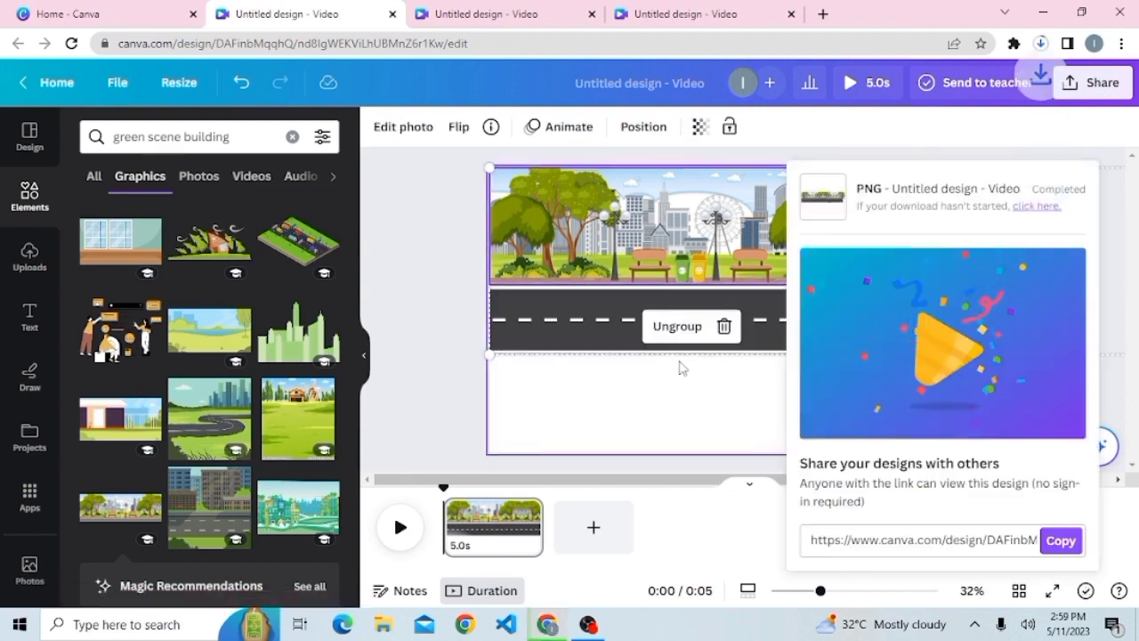
pyautogui.click(725, 329)
pyautogui.click(661, 244)
pyautogui.click(922, 244)
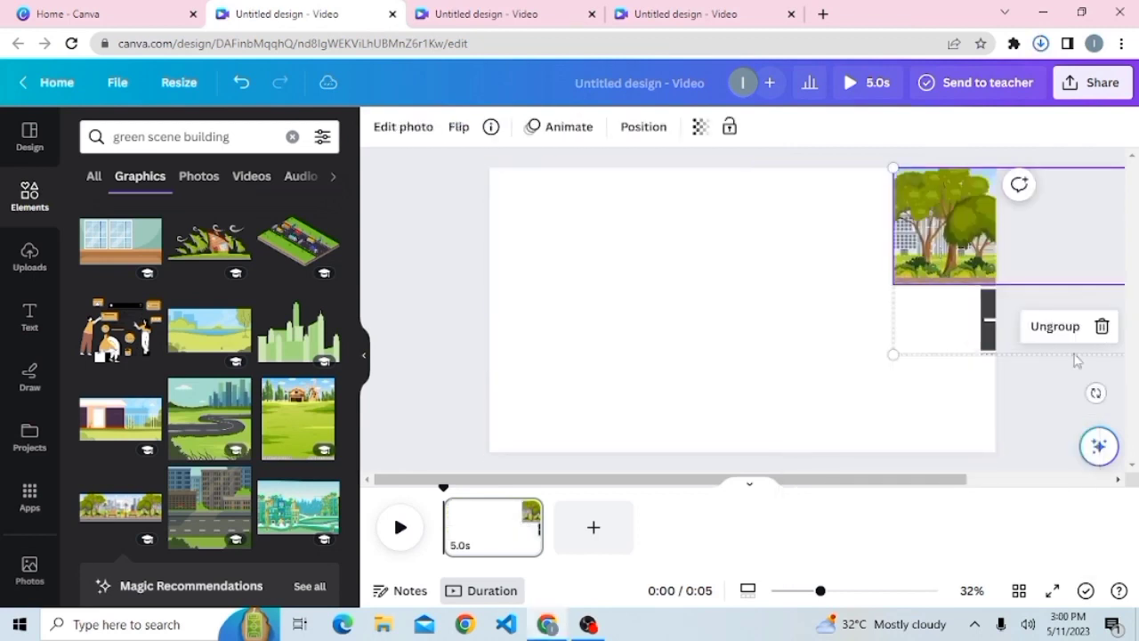
pyautogui.click(1101, 326)
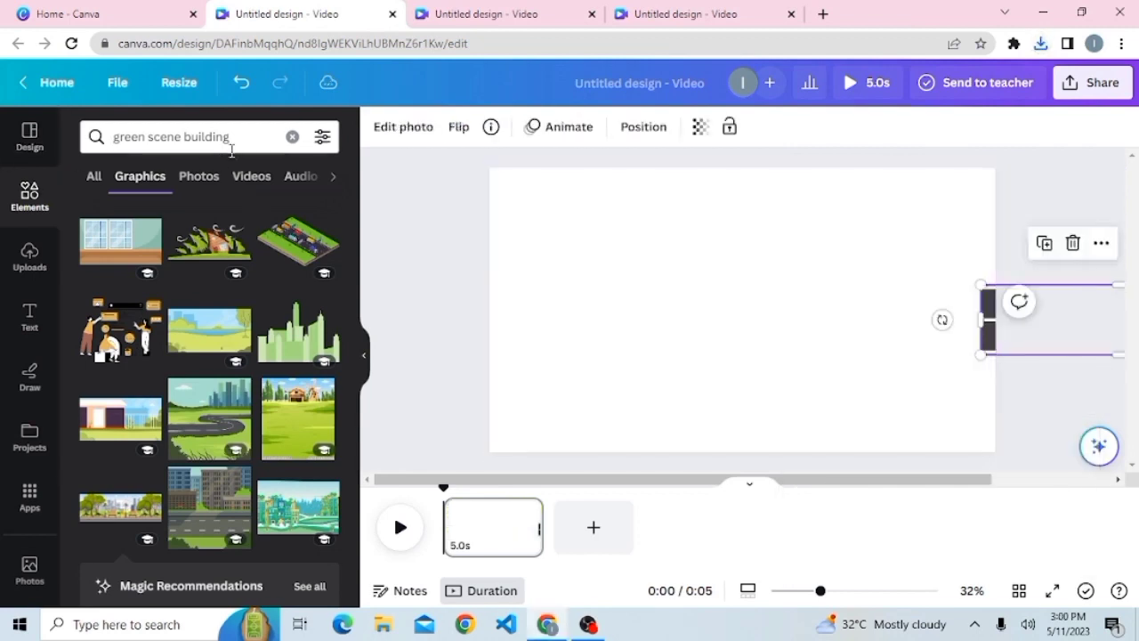
# Search the elements for "green scene field"
pyautogui.click(294, 138)
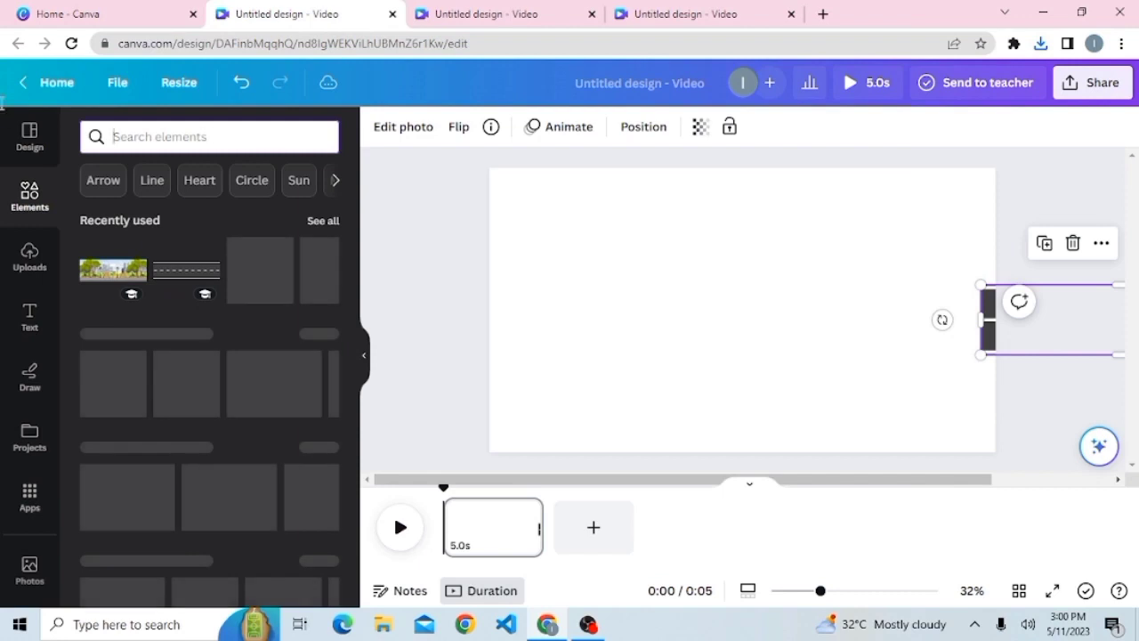
pyautogui.write('gr')
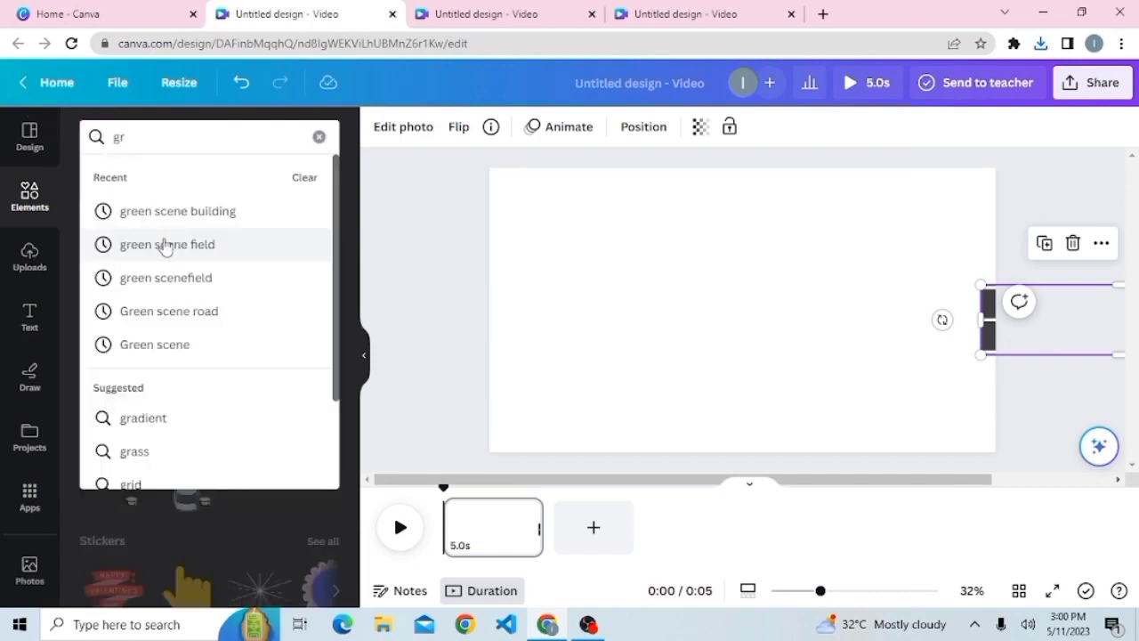
pyautogui.click(166, 246)
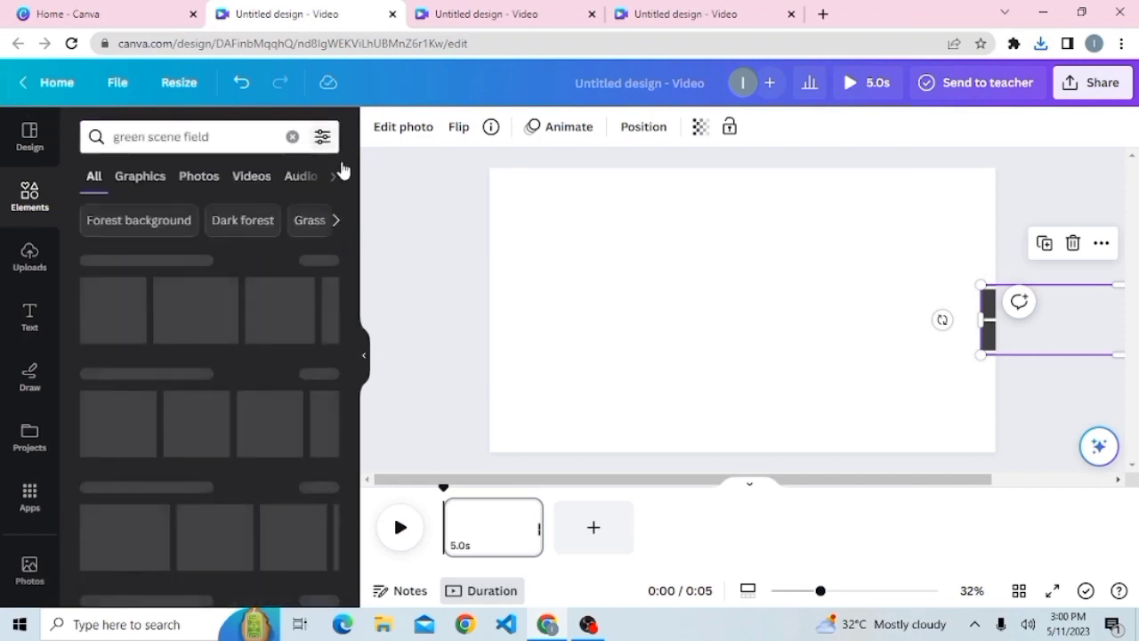
# Add the green hills graphic with two trees and enlarge it in the page's lower-left area to slightly over half the page width
pyautogui.click(146, 178)
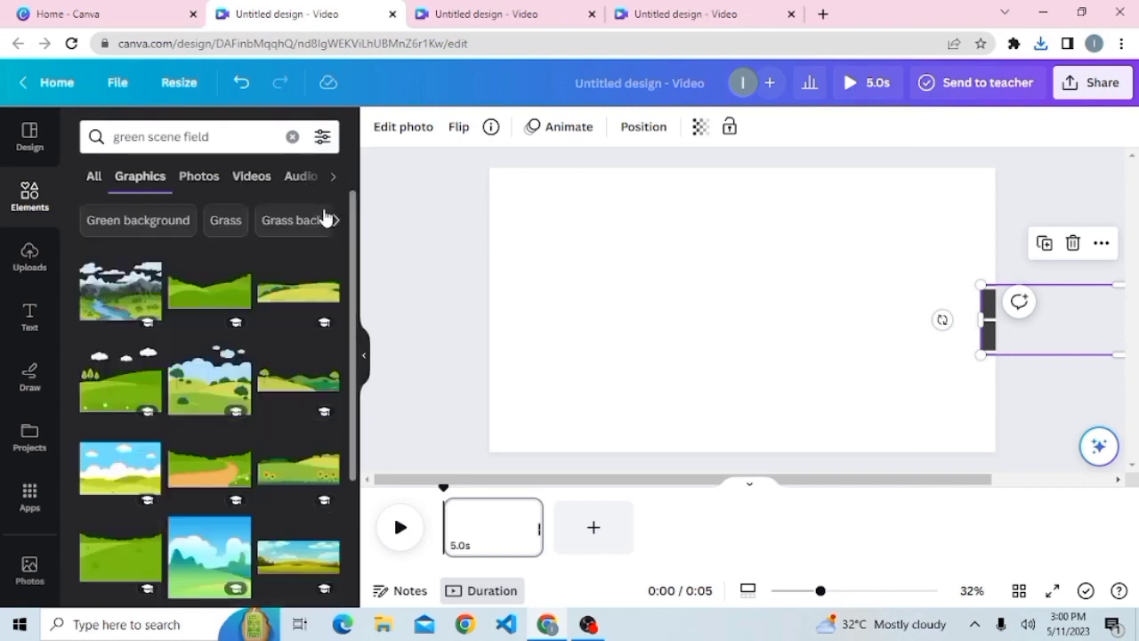
pyautogui.click(289, 392)
pyautogui.moveTo(772, 320); pyautogui.dragTo(625, 415)
pyautogui.moveTo(694, 437); pyautogui.dragTo(766, 440)
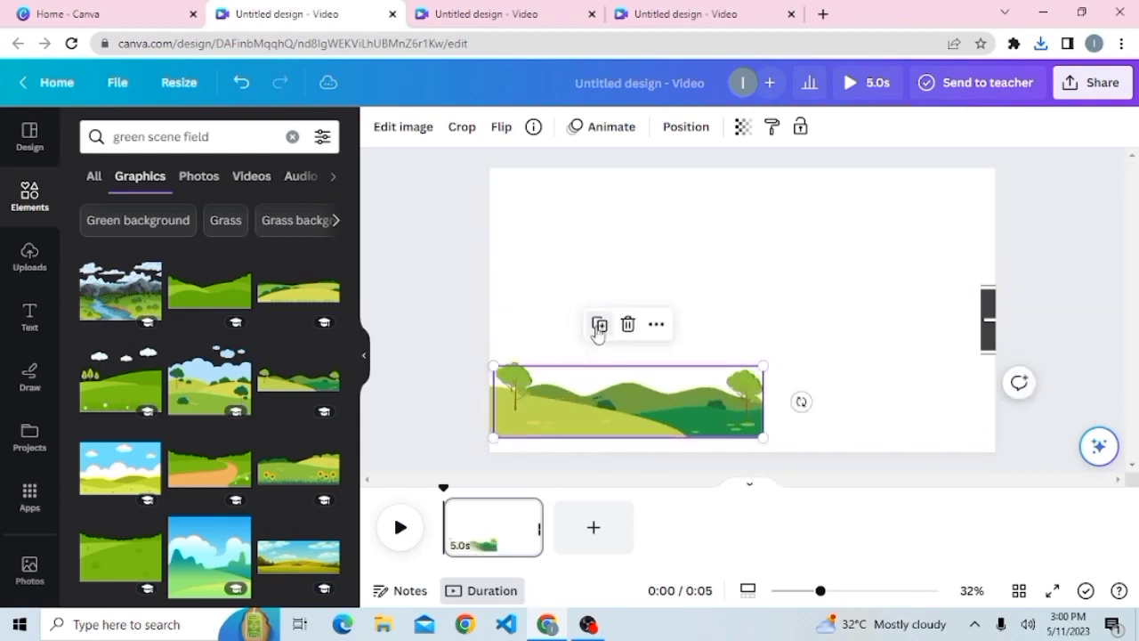
# Duplicate the green hills graphic, flip the copy horizontally and place it beside the original so their trees overlap
pyautogui.click(501, 127)
pyautogui.click(564, 170)
pyautogui.moveTo(546, 399); pyautogui.dragTo(777, 402)
# Group both green hills graphics and download only the group as a PNG at size 1
pyautogui.click(646, 405)
pyautogui.keyDown('shift'); pyautogui.click(864, 387); pyautogui.keyUp('shift')
pyautogui.click(646, 406)
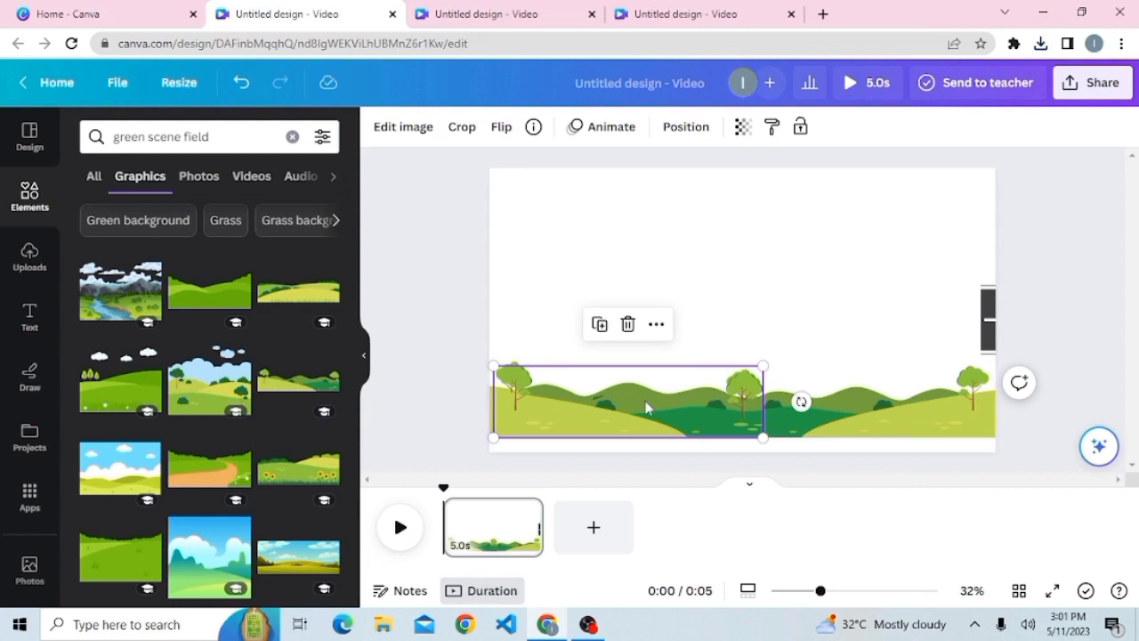
pyautogui.keyDown('shift'); pyautogui.click(818, 400); pyautogui.keyUp('shift')
pyautogui.click(726, 326)
pyautogui.rightClick(870, 402)
pyautogui.click(968, 579)
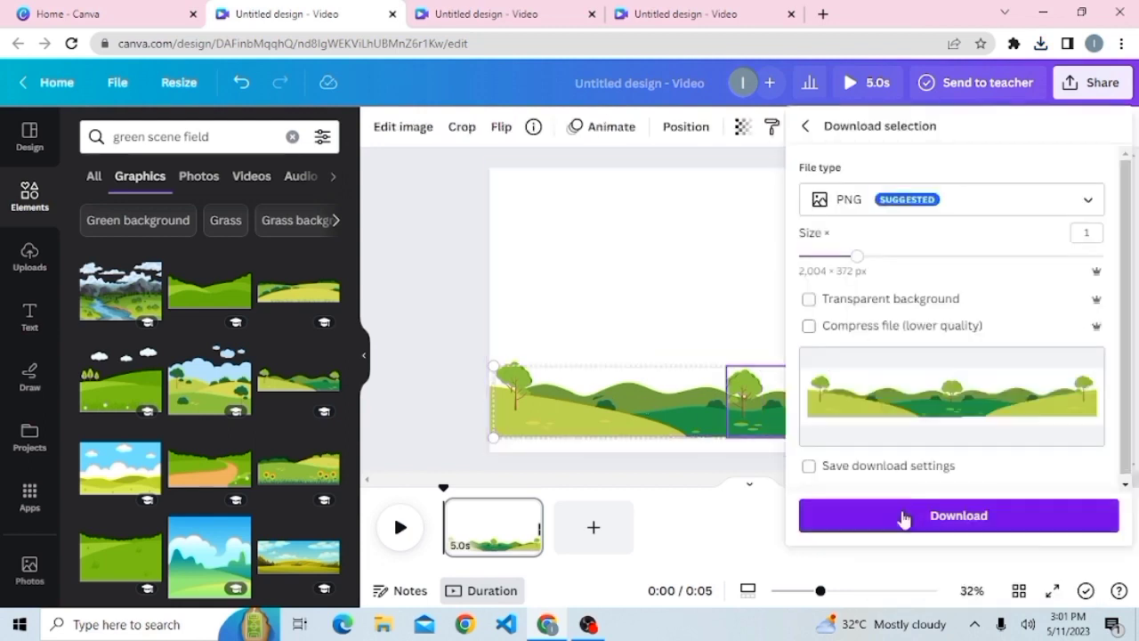
pyautogui.click(902, 518)
pyautogui.click(763, 269)
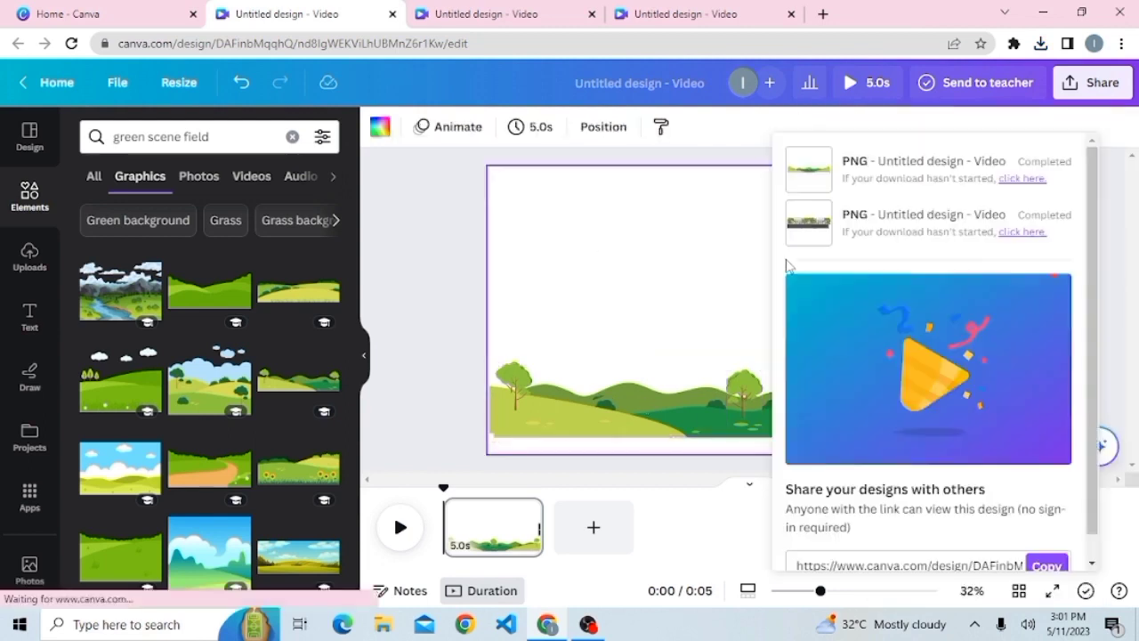
# Delete the green hills graphics from the page and upload the PNG "Untitled design (8)" from Downloads
pyautogui.click(630, 309)
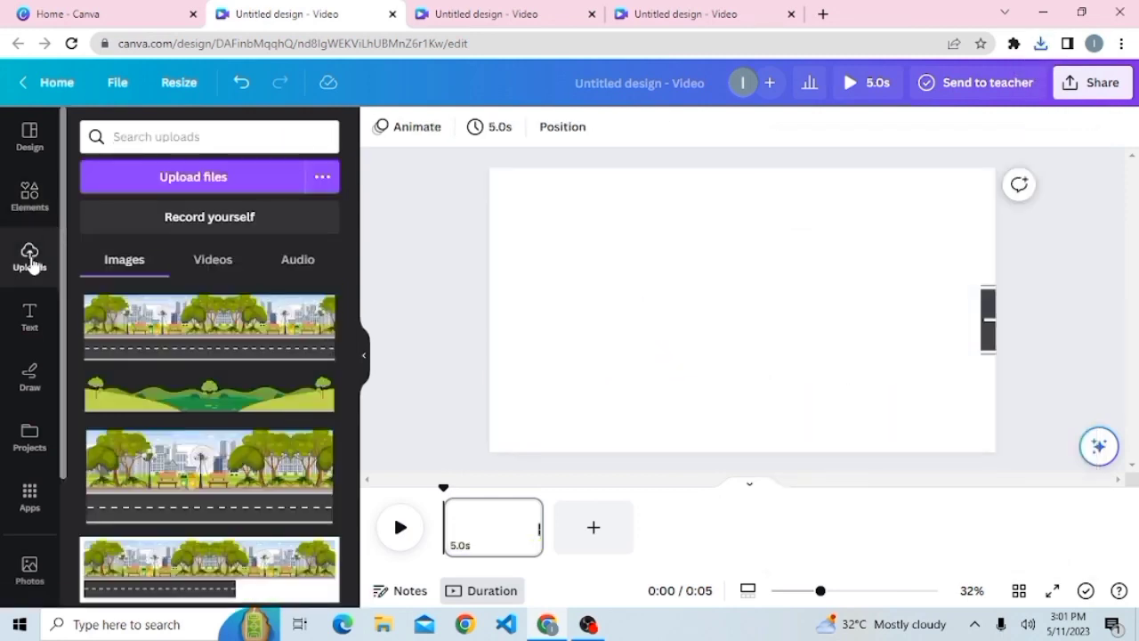
pyautogui.click(219, 180)
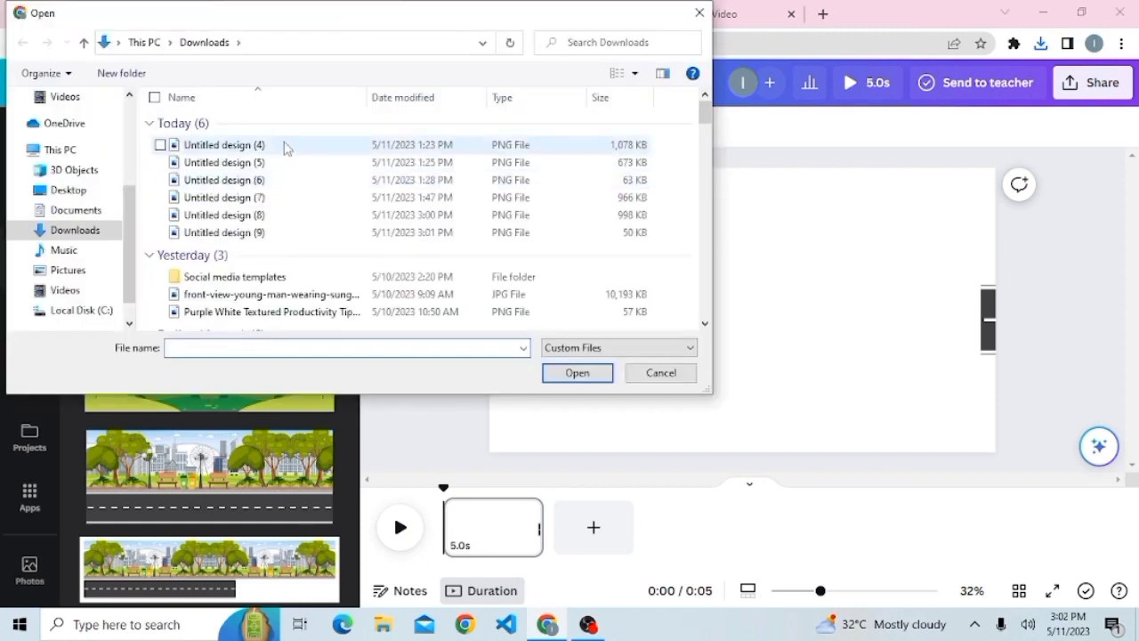
pyautogui.click(287, 220)
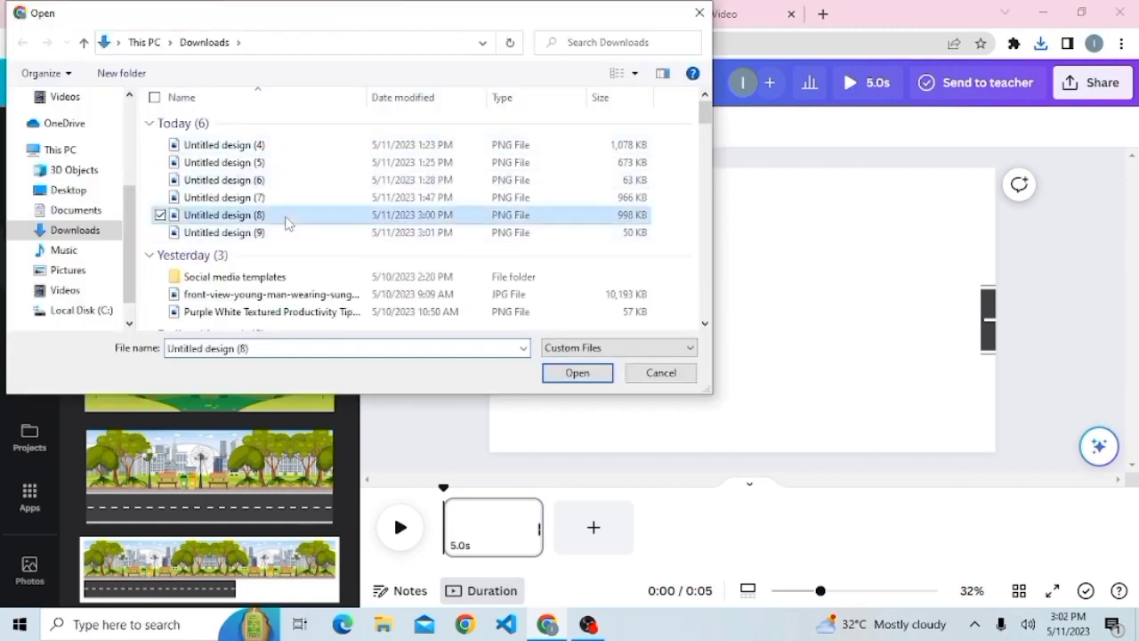
pyautogui.click(576, 373)
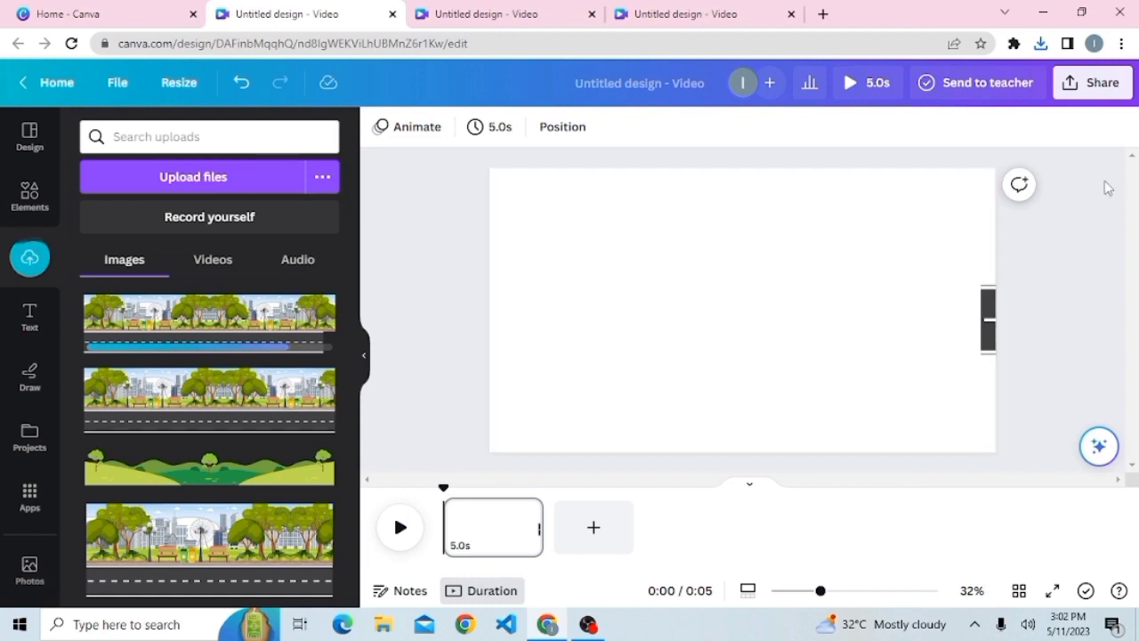
pyautogui.moveTo(352, 307)
pyautogui.mouseDown()
pyautogui.moveTo(353, 341)
pyautogui.moveTo(350, 287)
pyautogui.mouseUp()
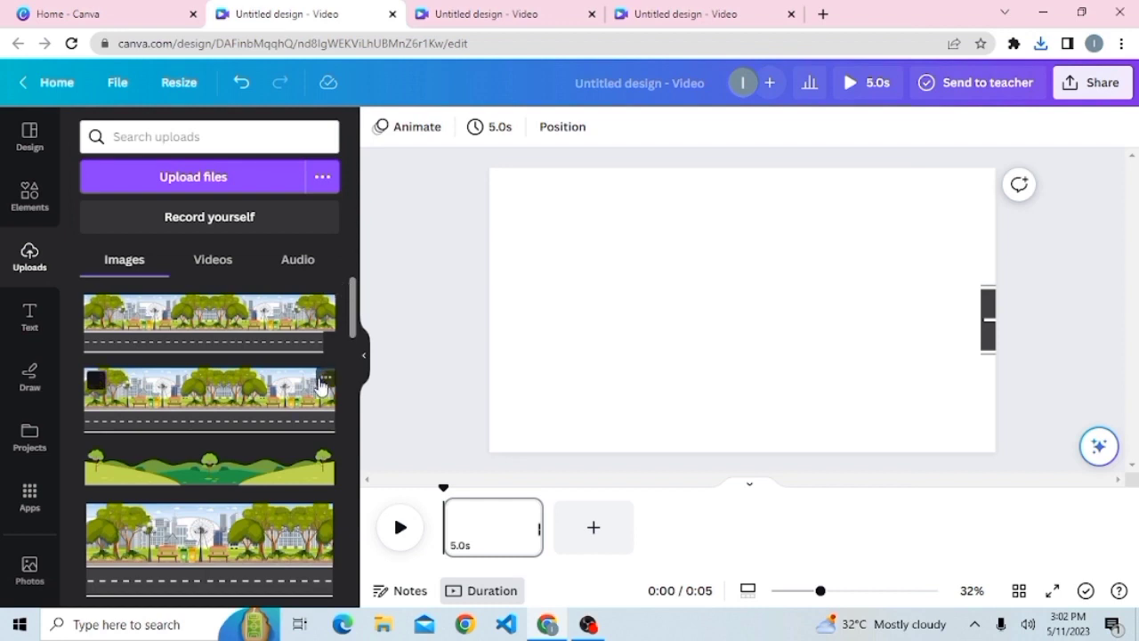
# Place the full-length uploaded park-and-road image across the page width and delete the leftover road segment beside it
pyautogui.click(225, 412)
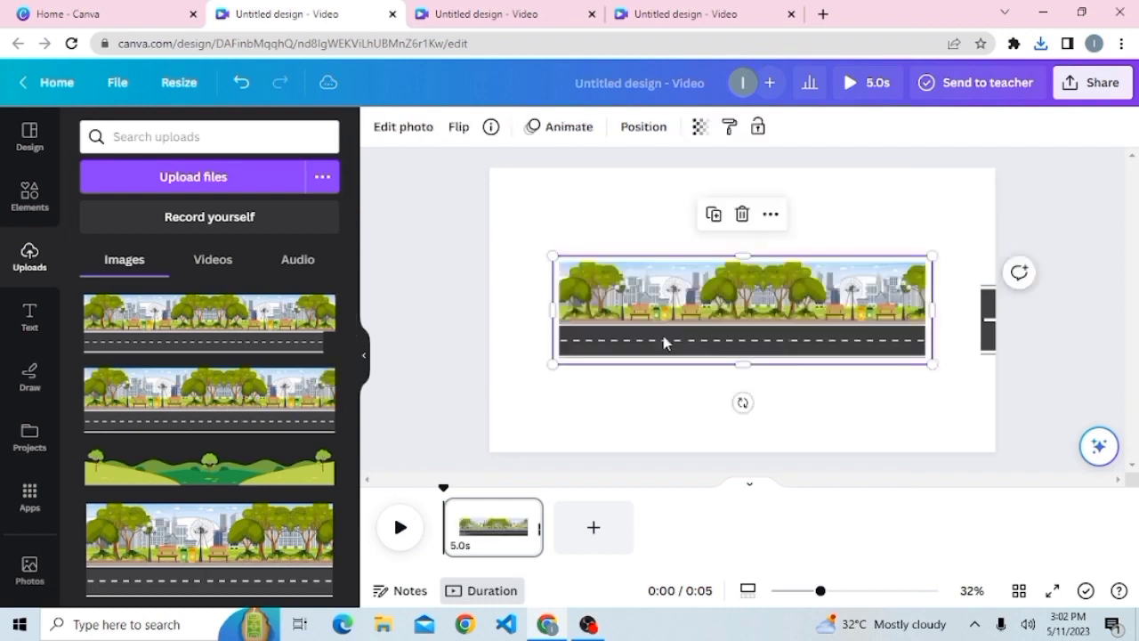
pyautogui.moveTo(693, 301); pyautogui.dragTo(619, 206)
pyautogui.moveTo(860, 275); pyautogui.dragTo(995, 431)
pyautogui.click(988, 340)
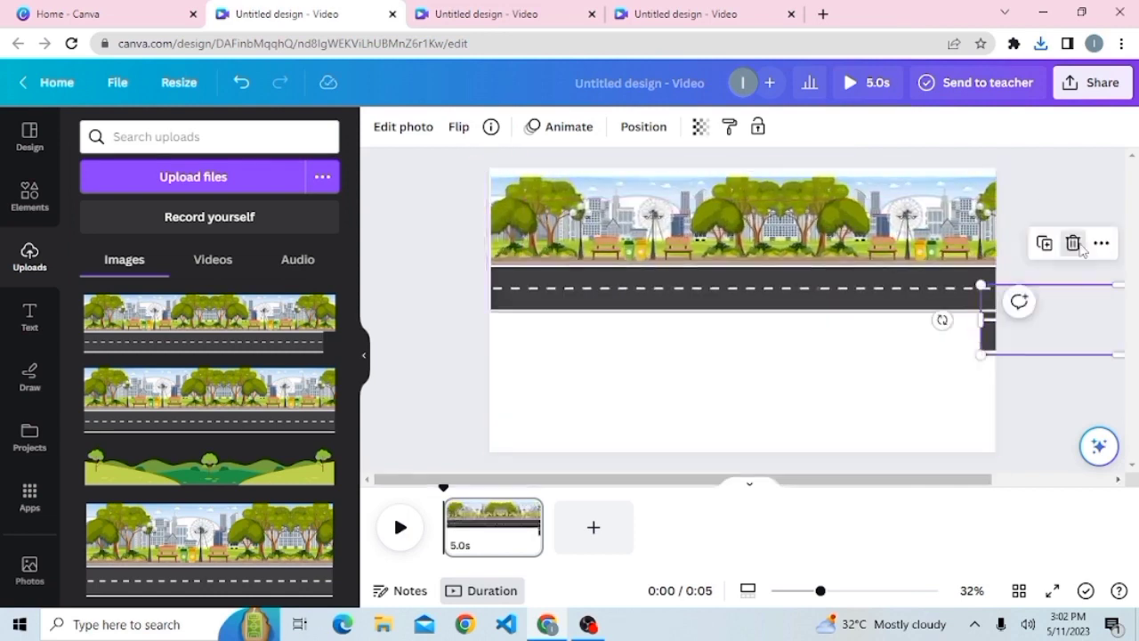
pyautogui.click(1074, 246)
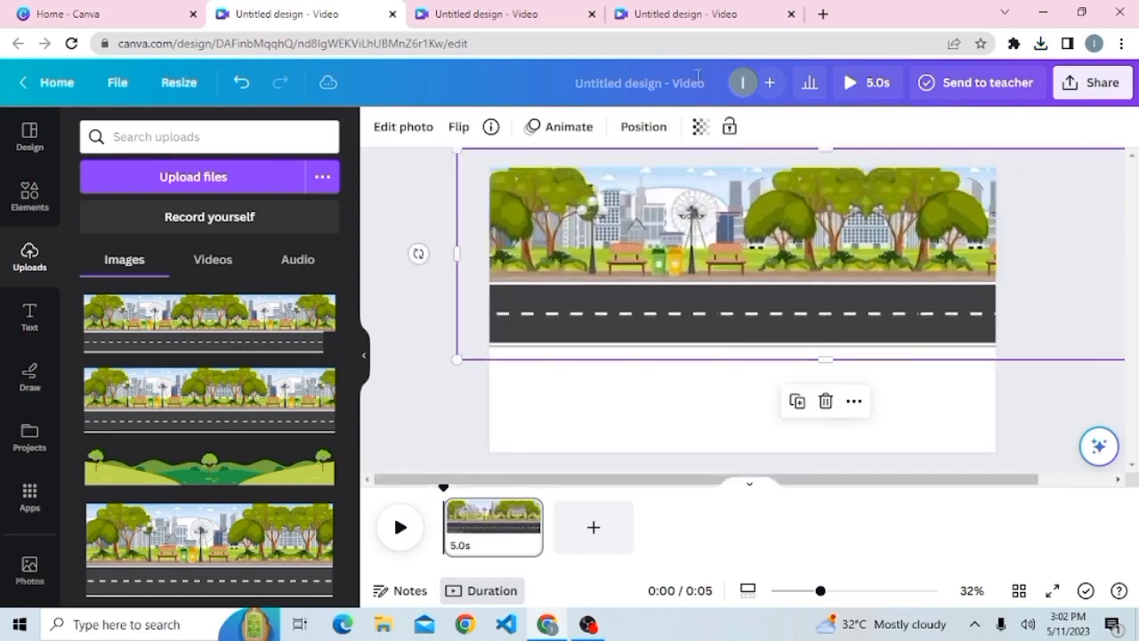
# Enlarge the park-and-road image well beyond the page width, aligning its top and right edges with the page
pyautogui.moveTo(632, 251); pyautogui.dragTo(650, 259)
pyautogui.moveTo(475, 369); pyautogui.dragTo(390, 386)
pyautogui.moveTo(631, 285); pyautogui.dragTo(716, 283)
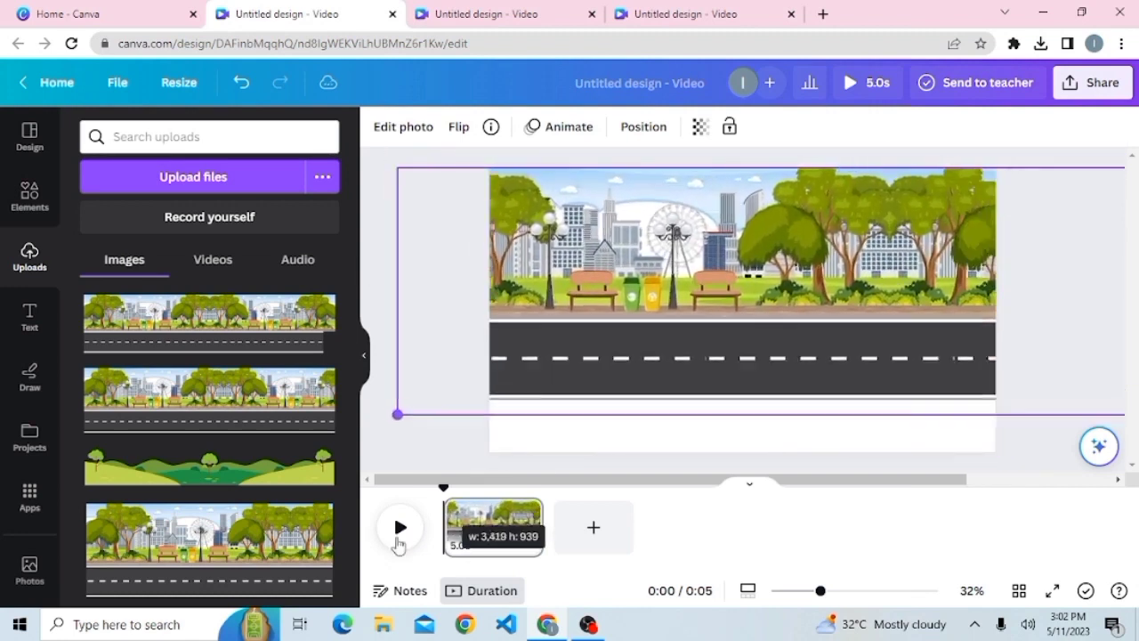
pyautogui.moveTo(432, 508); pyautogui.dragTo(360, 427)
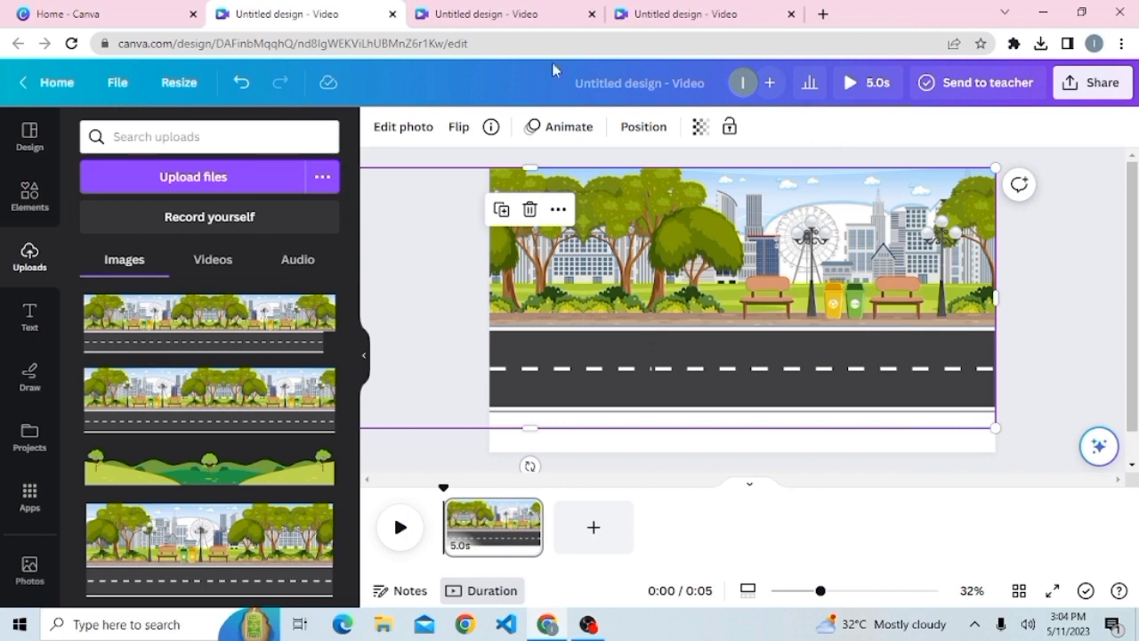
# Create a custom animation for the park-and-road image with a horizontal path moving it to the right
pyautogui.click(570, 133)
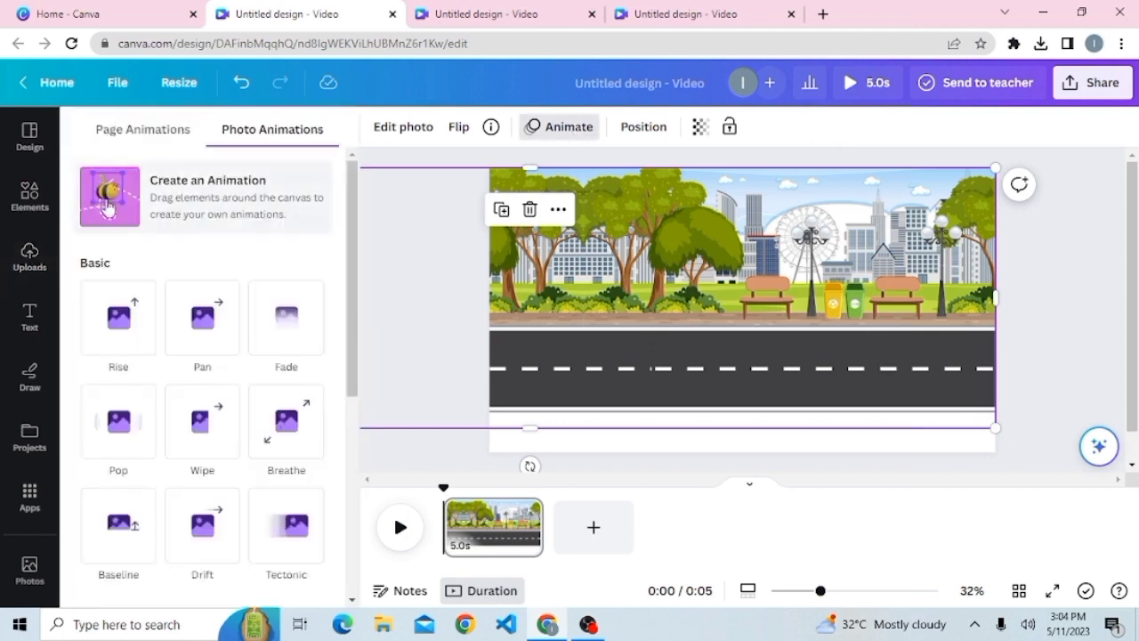
pyautogui.click(218, 219)
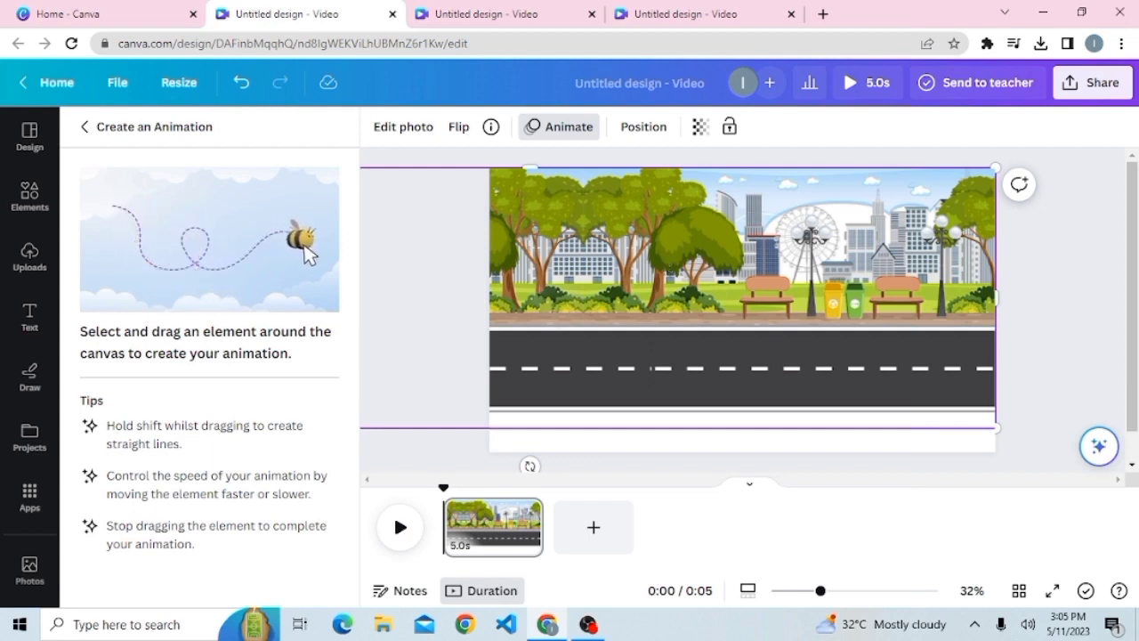
pyautogui.moveTo(570, 298); pyautogui.dragTo(925, 285)
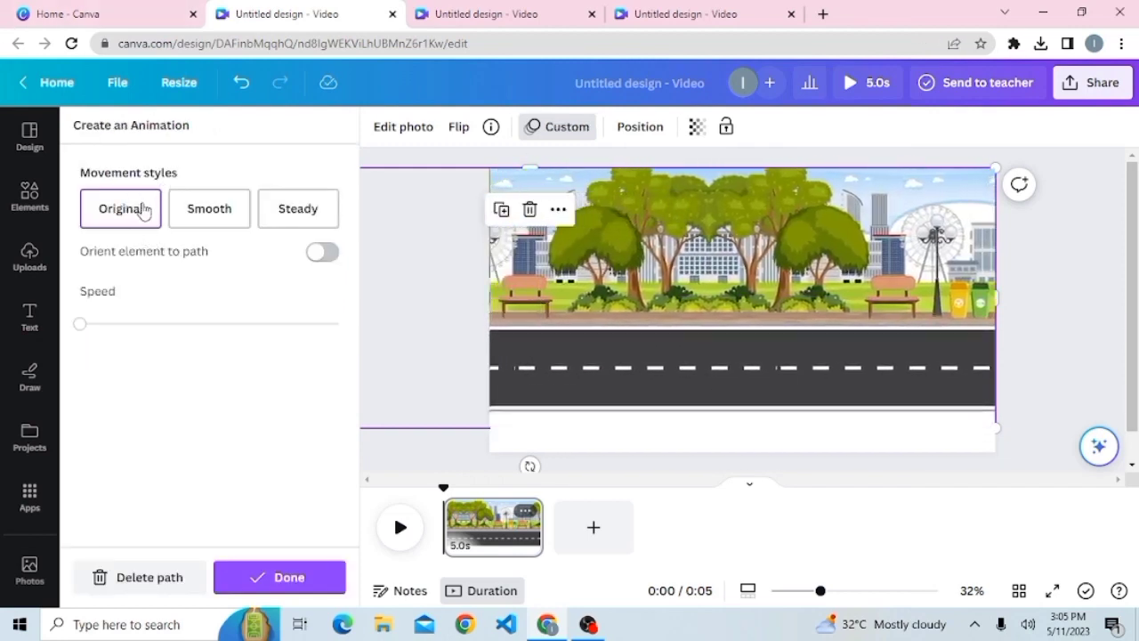
# Set the park-and-road animation's movement style to Steady with a speed just above the minimum
pyautogui.click(209, 214)
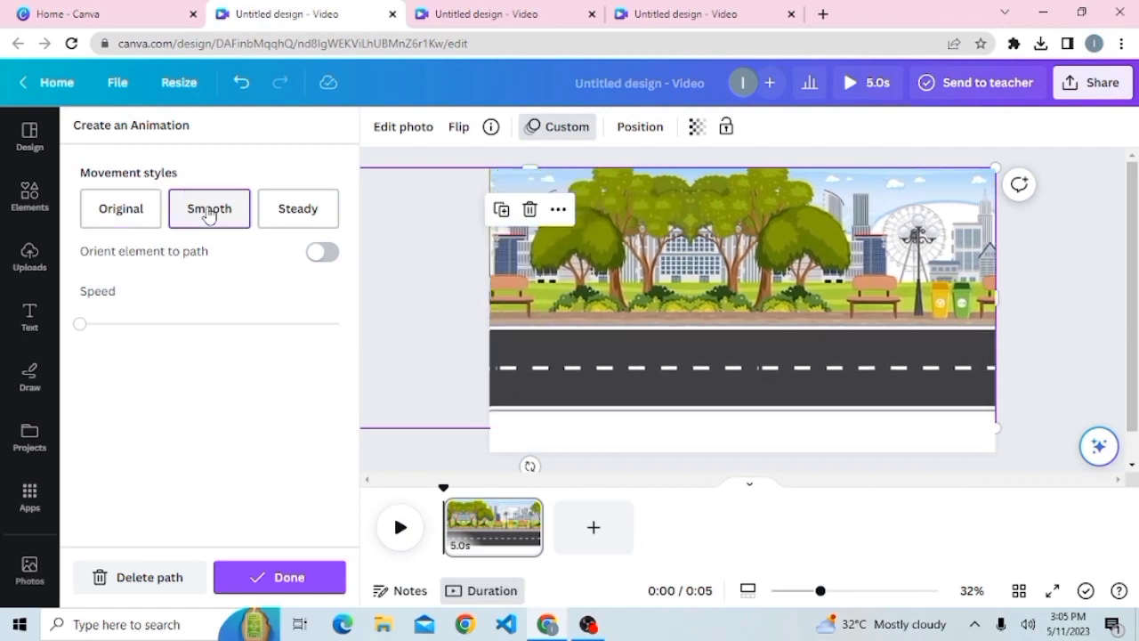
pyautogui.click(292, 220)
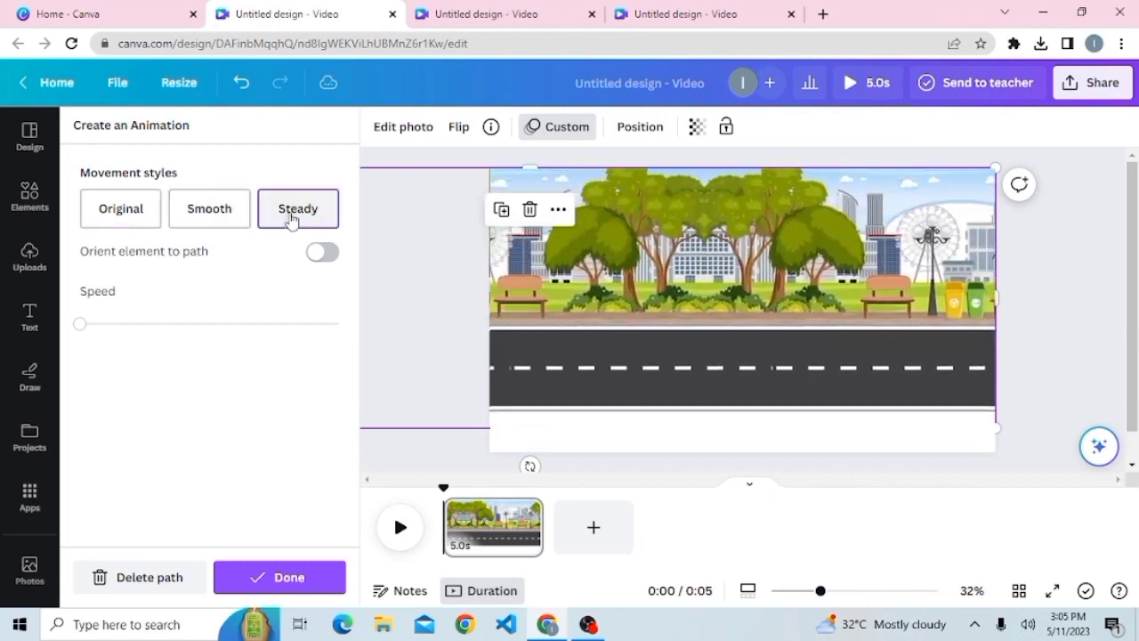
pyautogui.moveTo(79, 326); pyautogui.dragTo(151, 332)
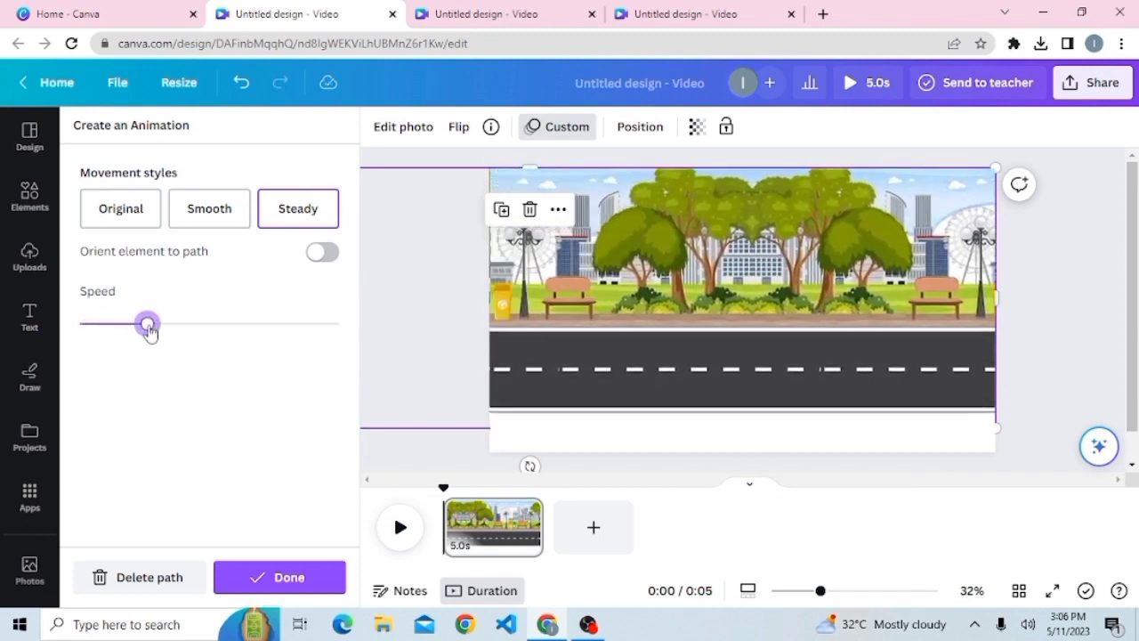
pyautogui.moveTo(148, 328); pyautogui.dragTo(95, 346)
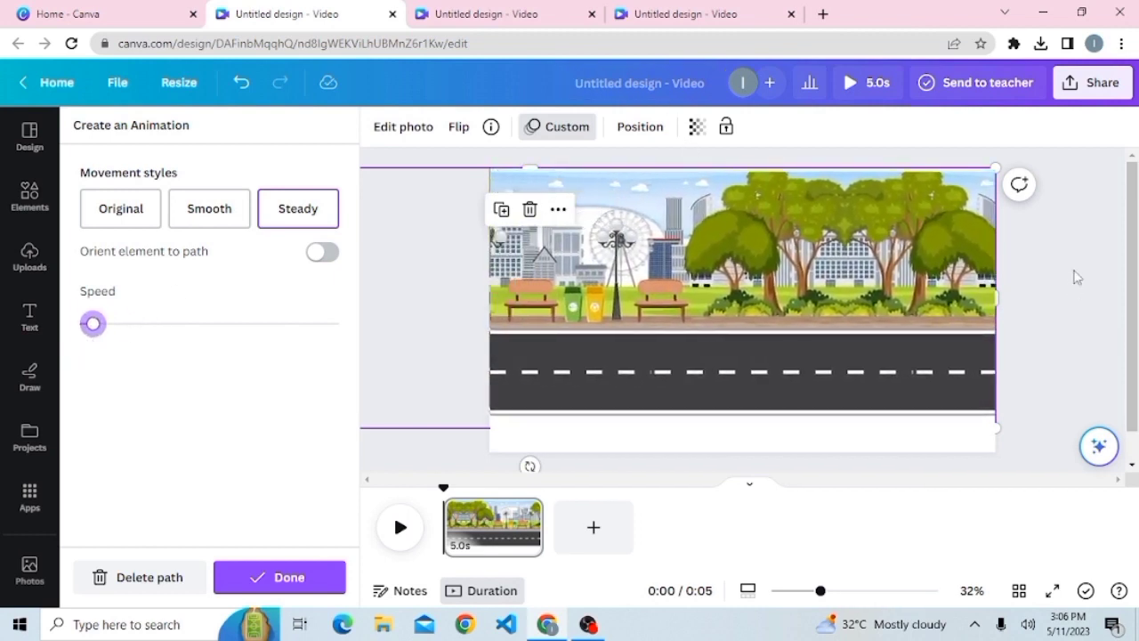
pyautogui.click(1075, 275)
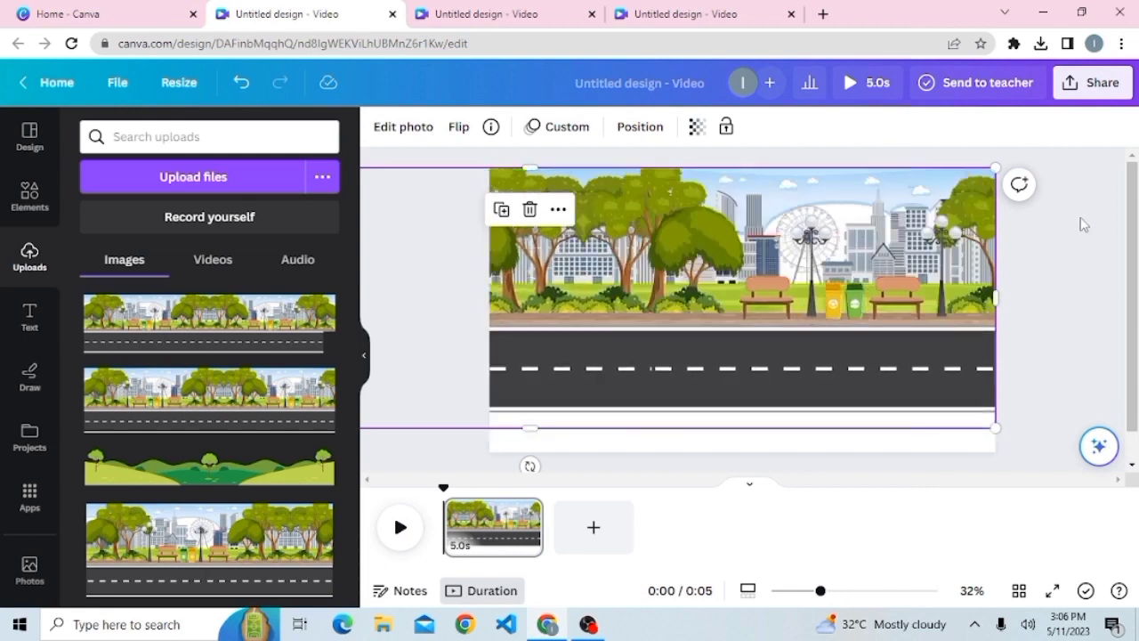
pyautogui.click(1082, 224)
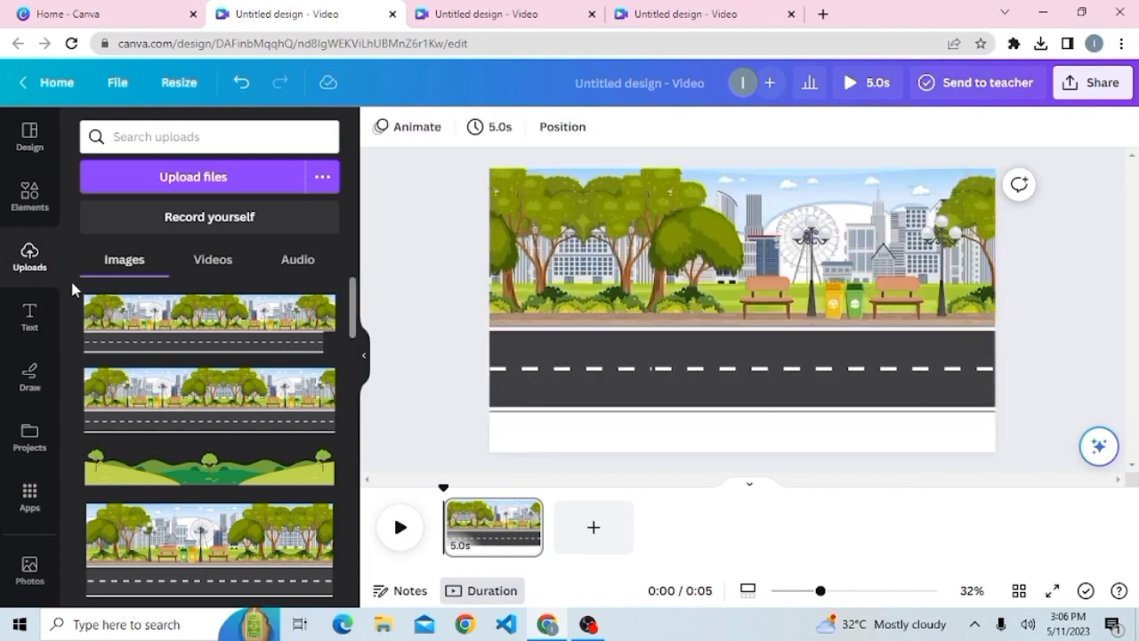
# Add the uploaded green hills image and enlarge it beyond the page width along the page's bottom edge, overlapping the road's lower part
pyautogui.click(223, 482)
pyautogui.moveTo(621, 302); pyautogui.dragTo(542, 405)
pyautogui.moveTo(853, 444); pyautogui.dragTo(1074, 483)
pyautogui.moveTo(950, 441); pyautogui.dragTo(896, 424)
pyautogui.moveTo(418, 463); pyautogui.dragTo(248, 492)
pyautogui.moveTo(681, 462); pyautogui.dragTo(900, 439)
pyautogui.moveTo(558, 403); pyautogui.dragTo(579, 400)
pyautogui.moveTo(489, 333); pyautogui.dragTo(490, 364)
pyautogui.moveTo(565, 400); pyautogui.dragTo(536, 409)
pyautogui.moveTo(467, 343); pyautogui.dragTo(495, 348)
pyautogui.moveTo(600, 423); pyautogui.dragTo(582, 425)
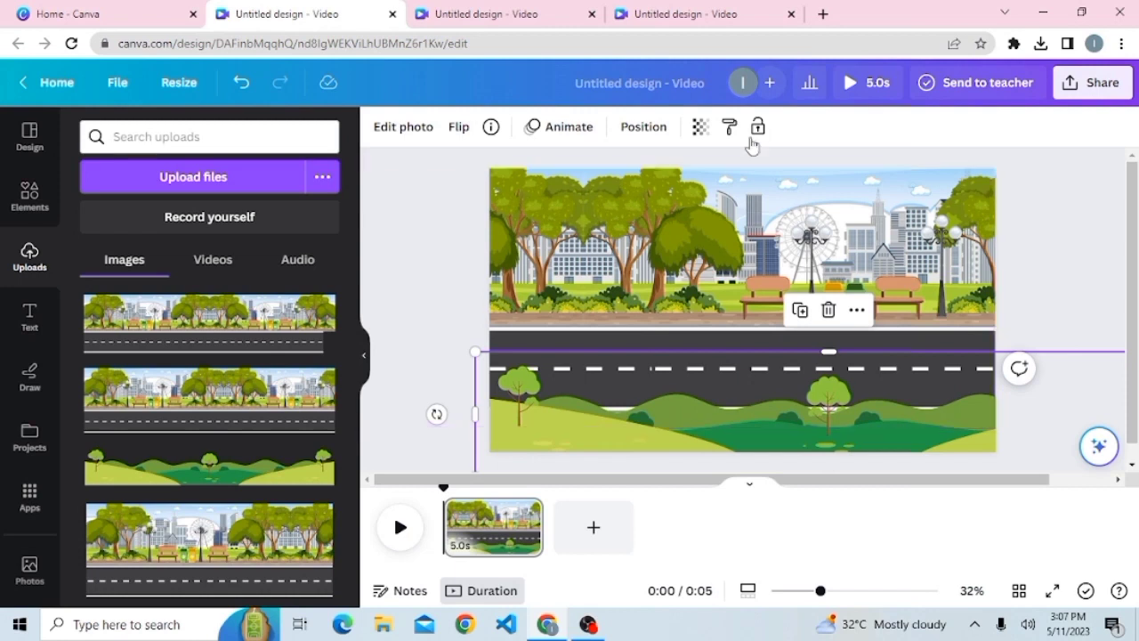
# Create a custom animation moving the green hills image horizontally to the left, with Smooth movement and a low speed
pyautogui.click(569, 128)
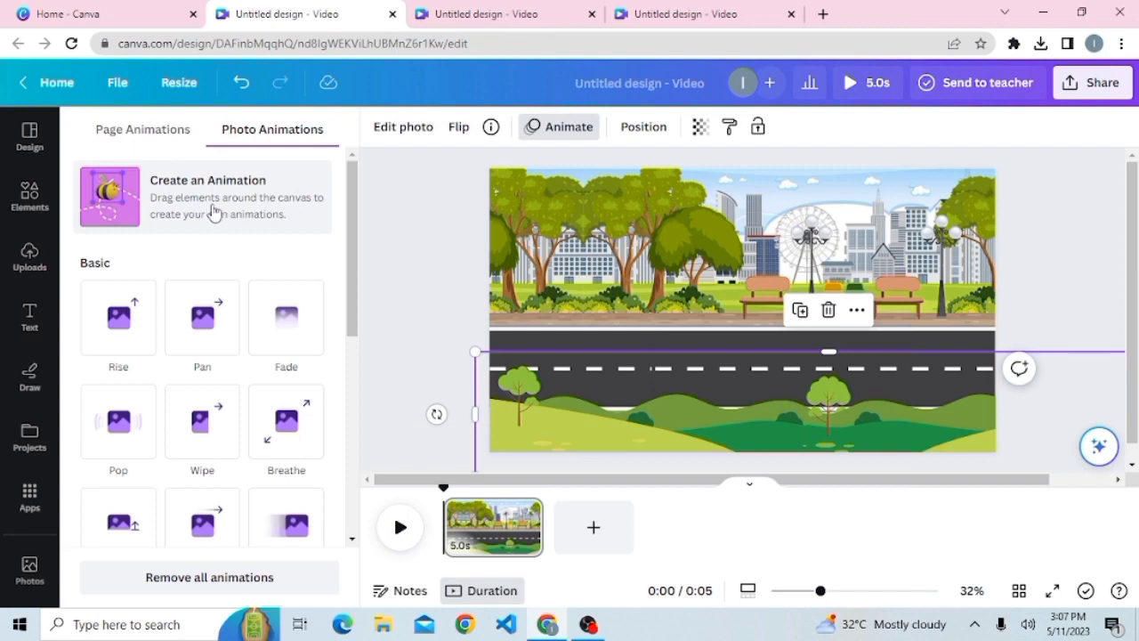
pyautogui.click(213, 211)
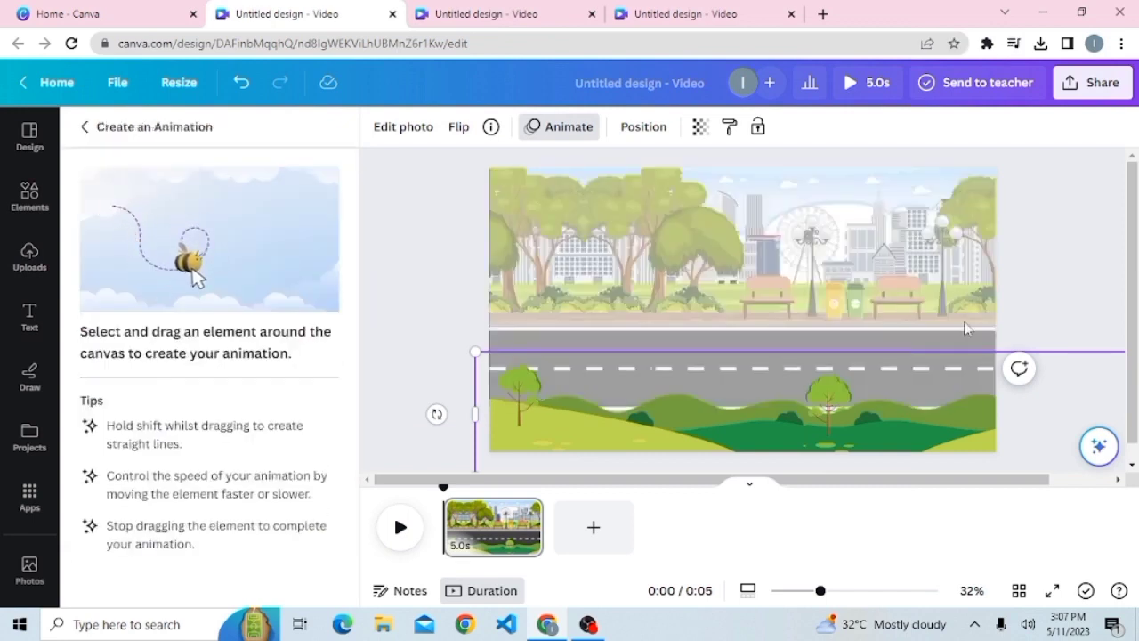
pyautogui.moveTo(967, 401); pyautogui.dragTo(772, 400)
pyautogui.click(205, 228)
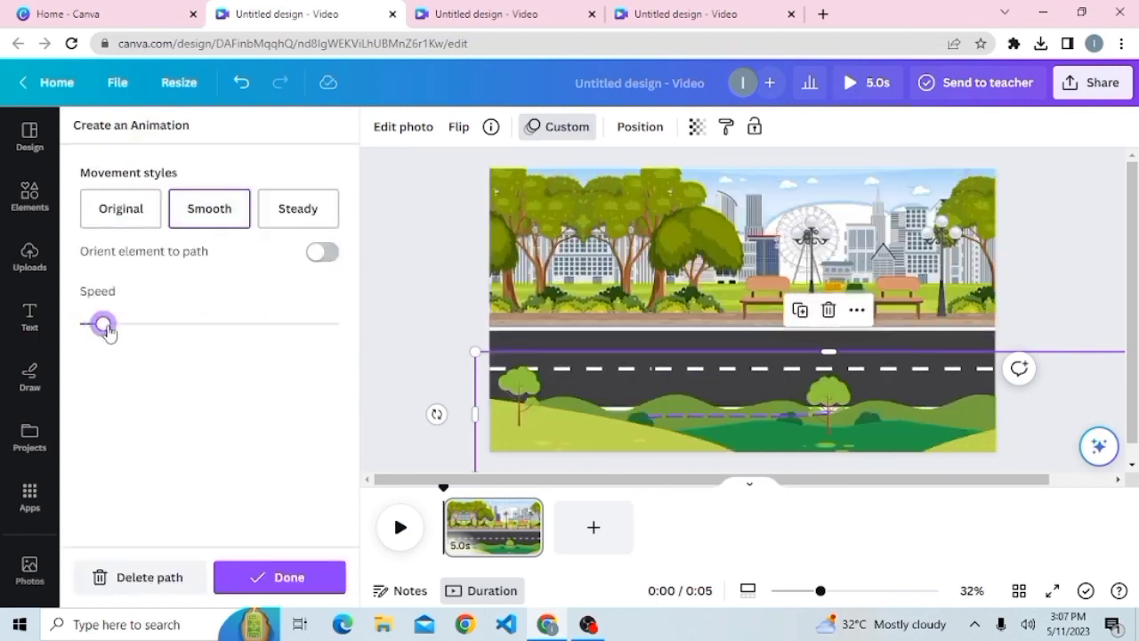
pyautogui.click(1062, 262)
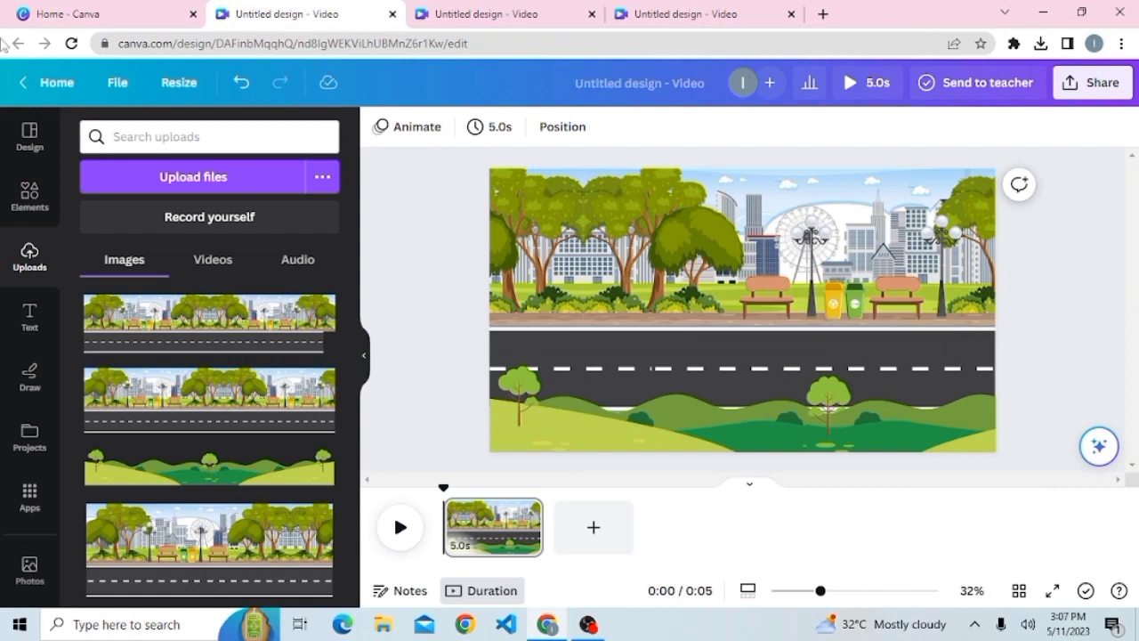
# Search the elements library for "driving car" and show all the graphics results
pyautogui.click(28, 190)
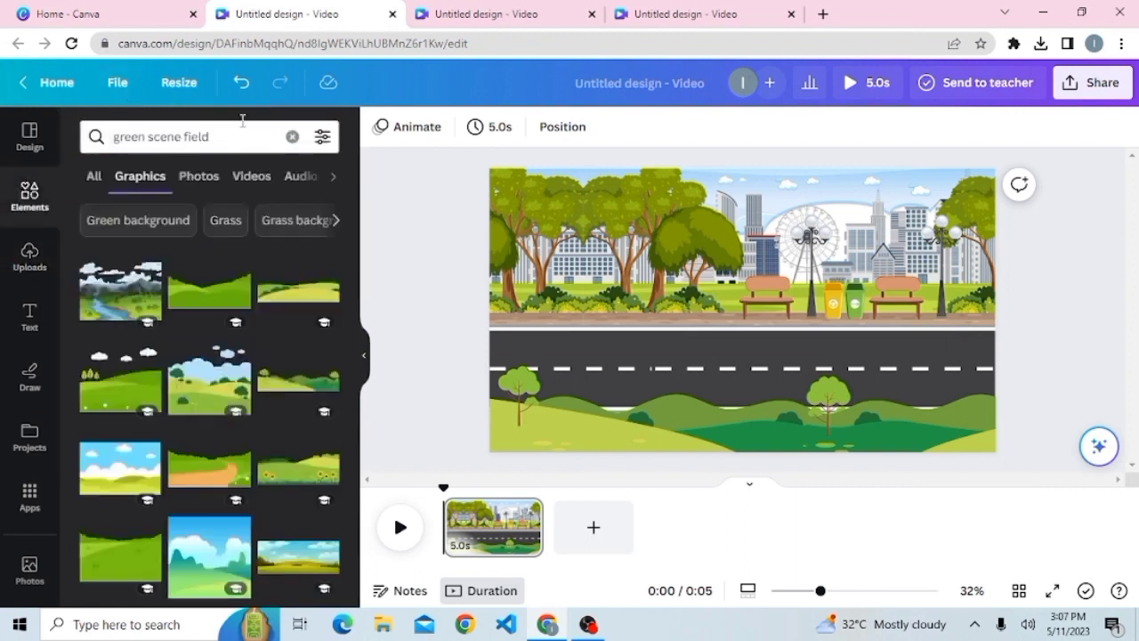
pyautogui.click(292, 136)
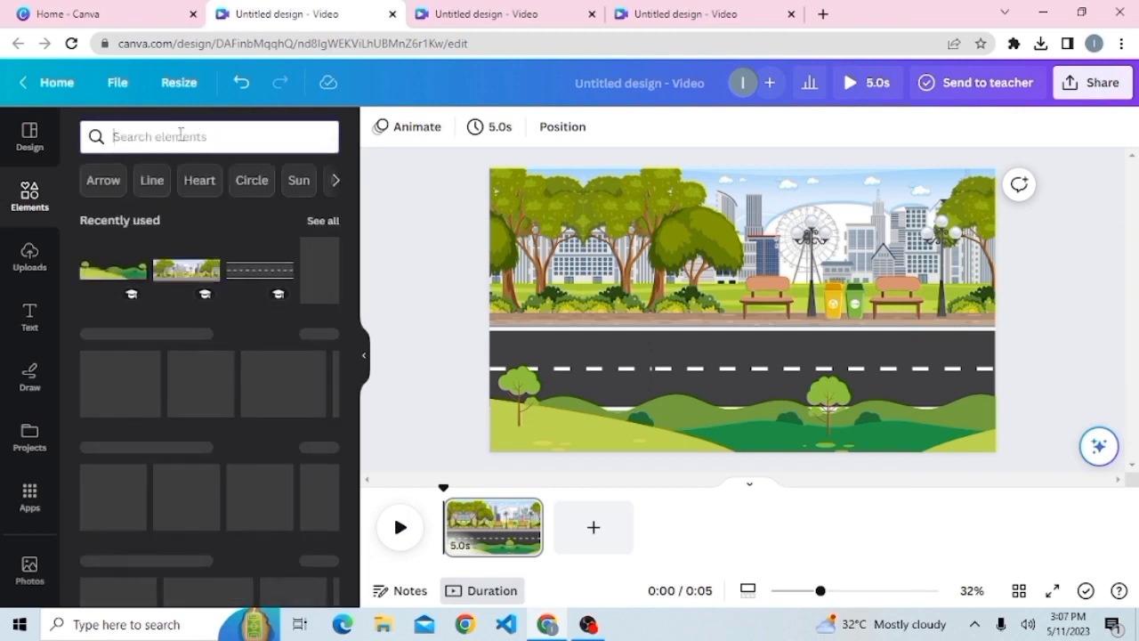
pyautogui.write('dr')
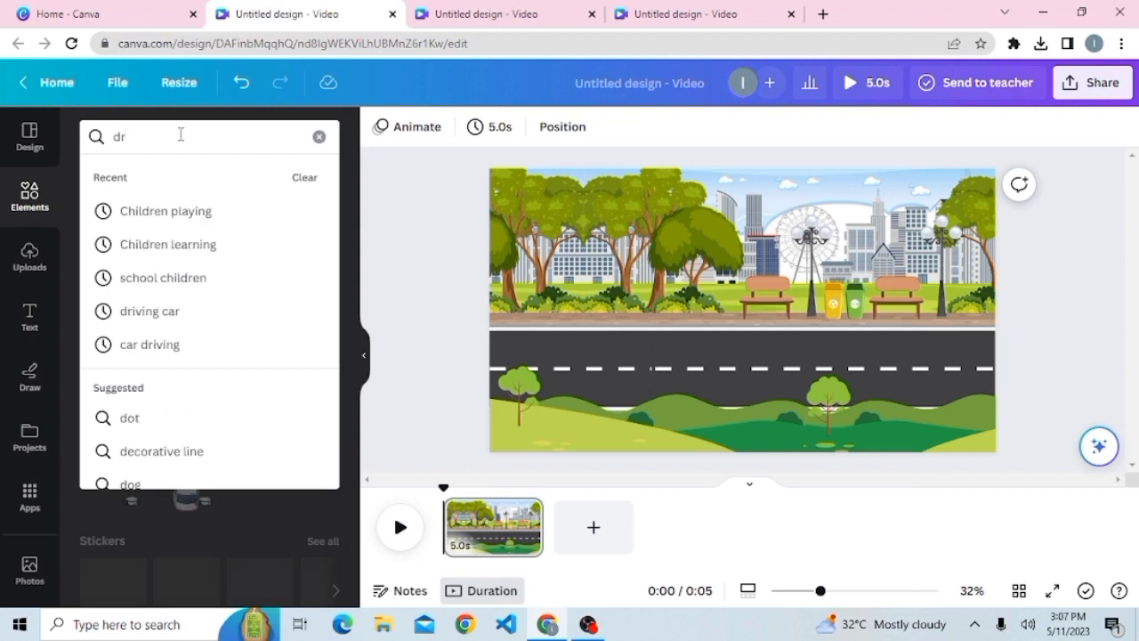
pyautogui.click(167, 310)
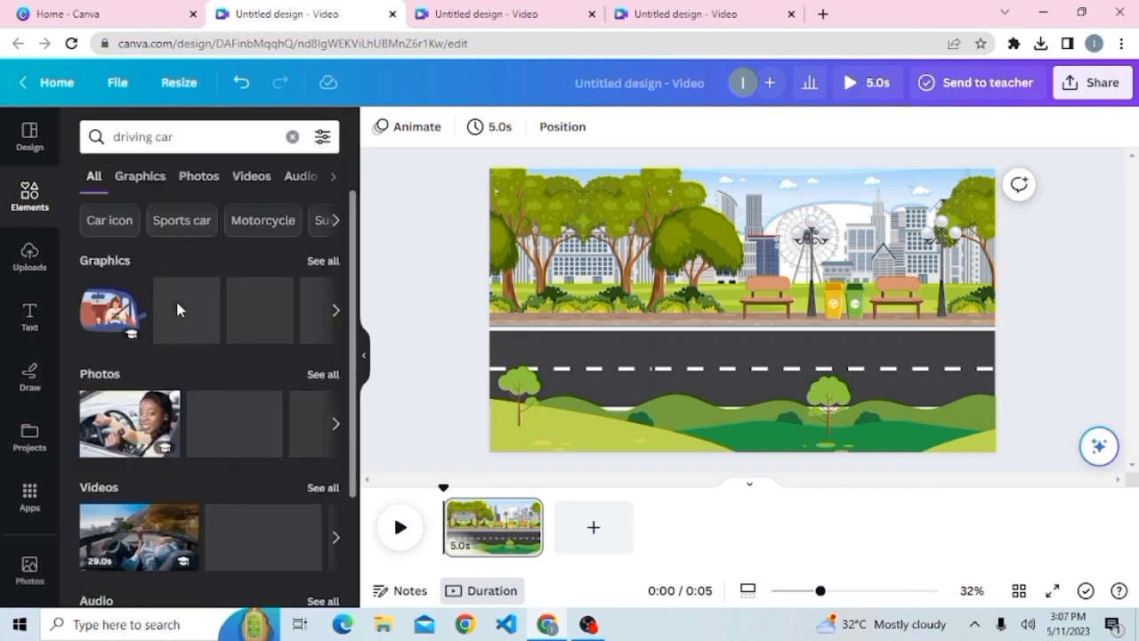
pyautogui.click(326, 263)
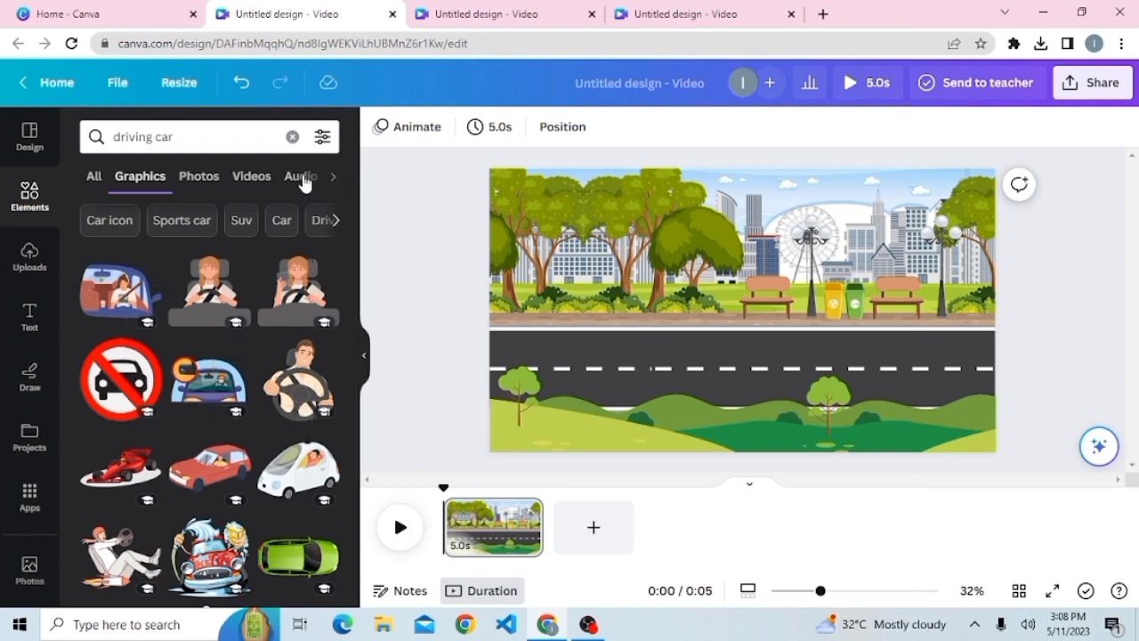
# Filter the driving car graphics to show only animated ones
pyautogui.click(325, 140)
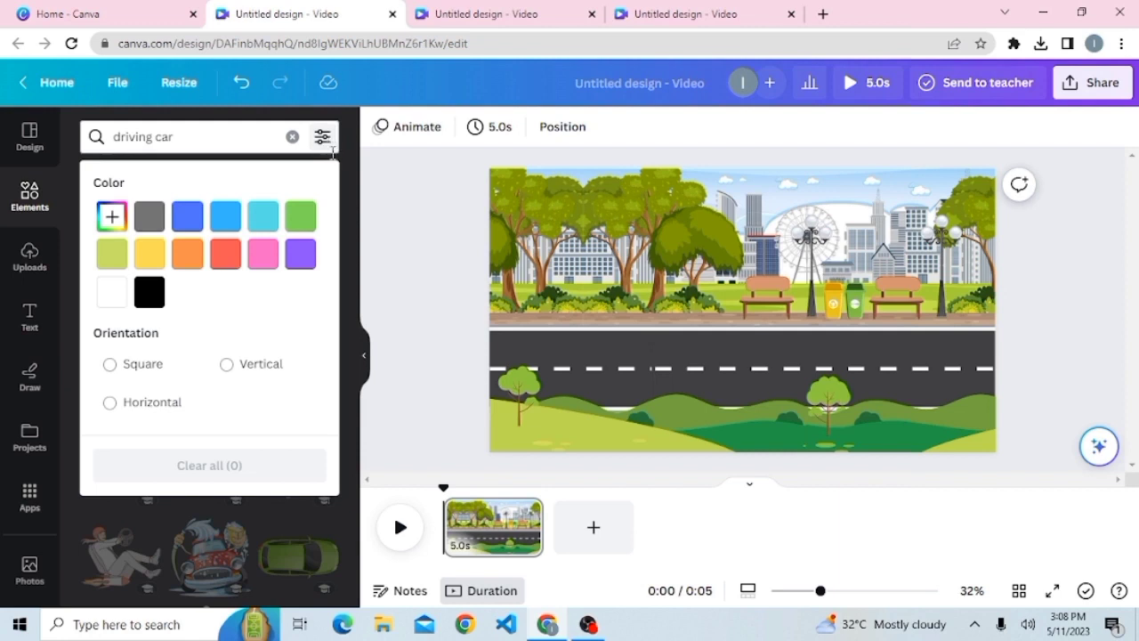
pyautogui.moveTo(336, 193); pyautogui.dragTo(336, 307)
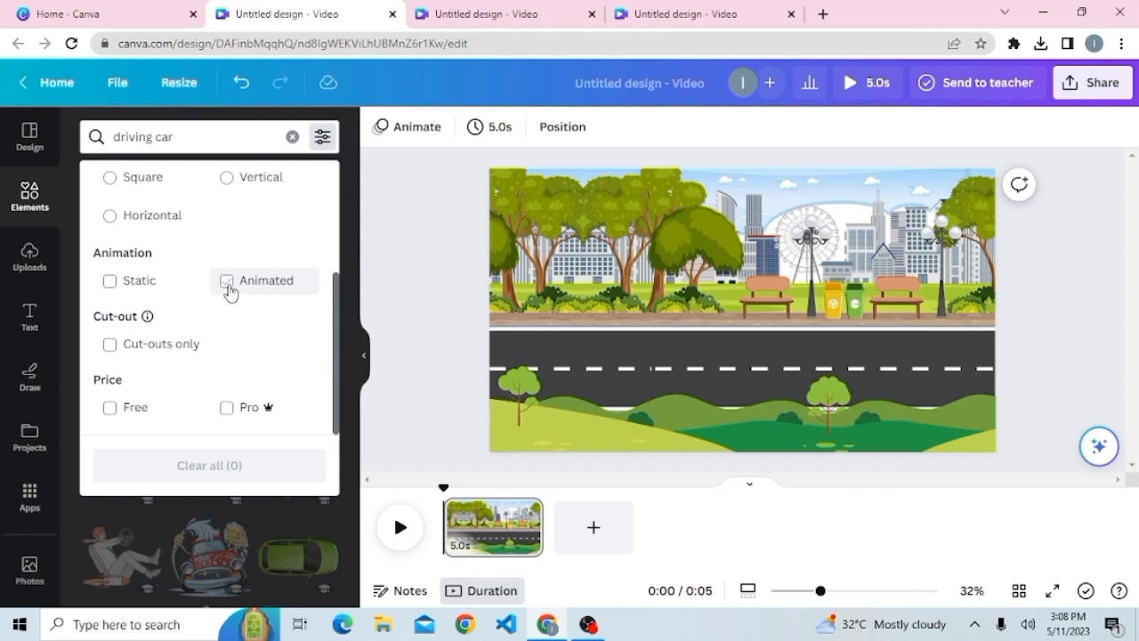
pyautogui.click(228, 285)
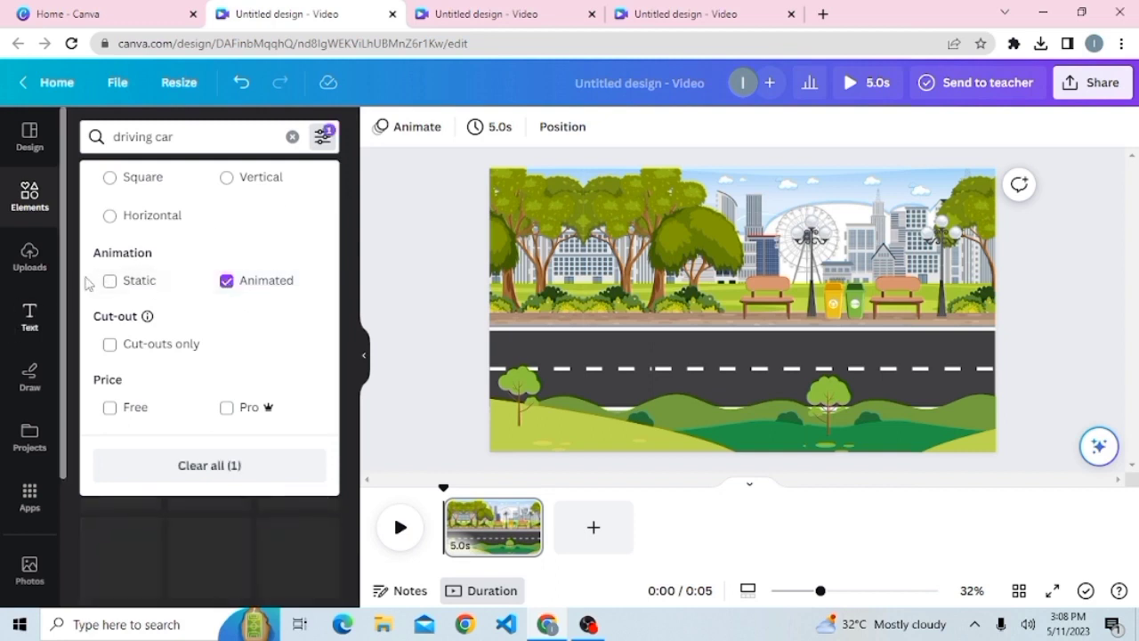
pyautogui.click(362, 223)
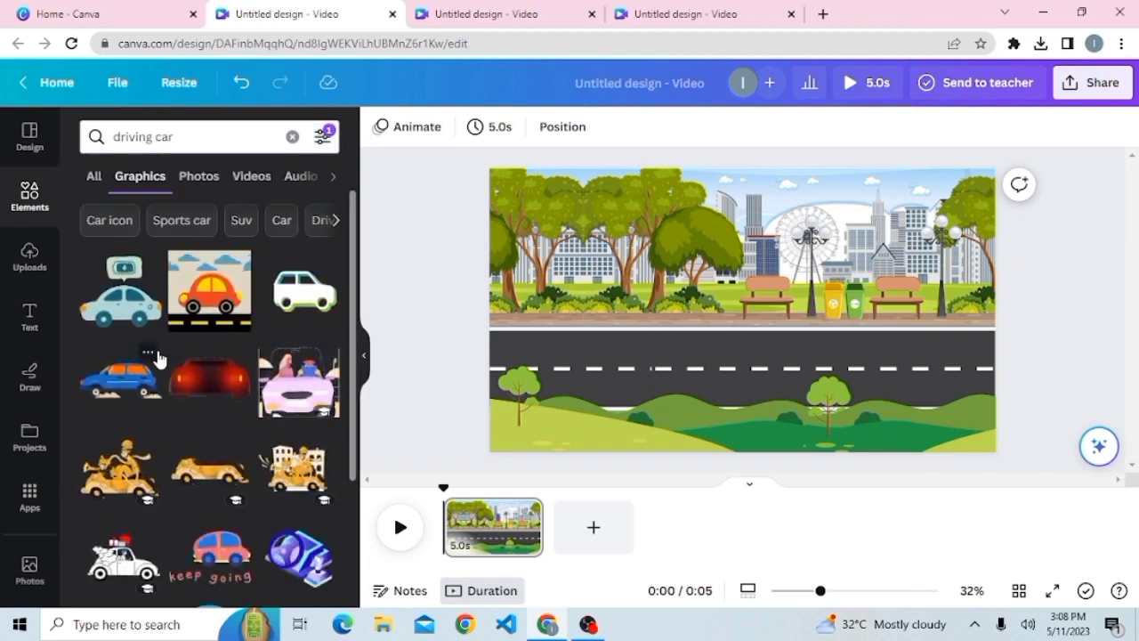
# Add the animated blue car graphic, shrink it, and place it on the road's upper lane at the page's right edge
pyautogui.scroll(-1, 349, 277)
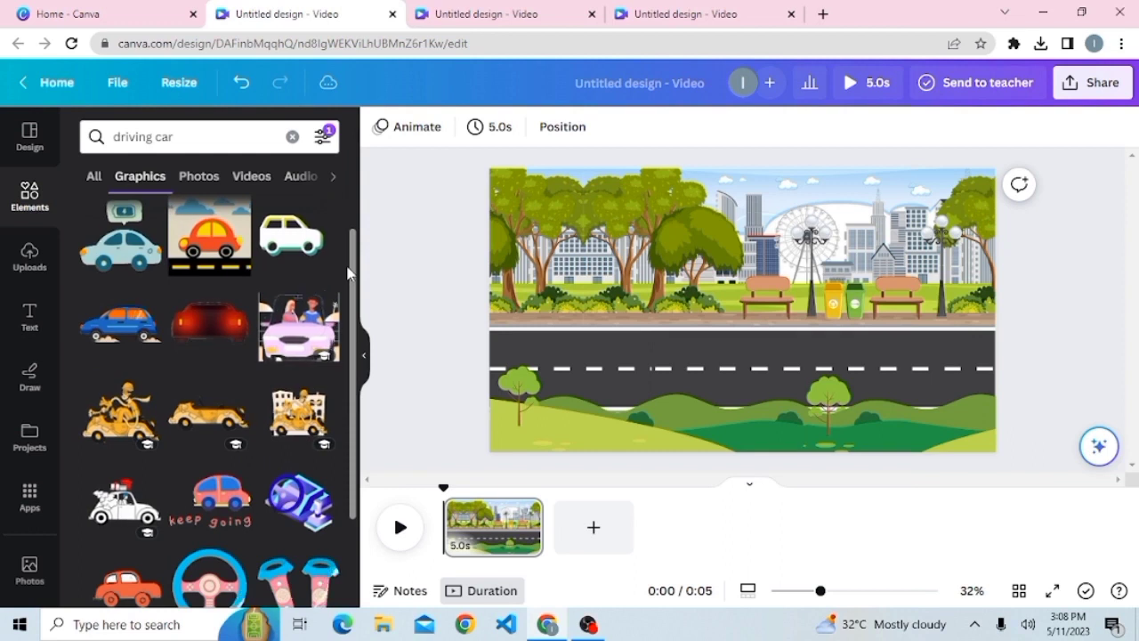
pyautogui.click(138, 331)
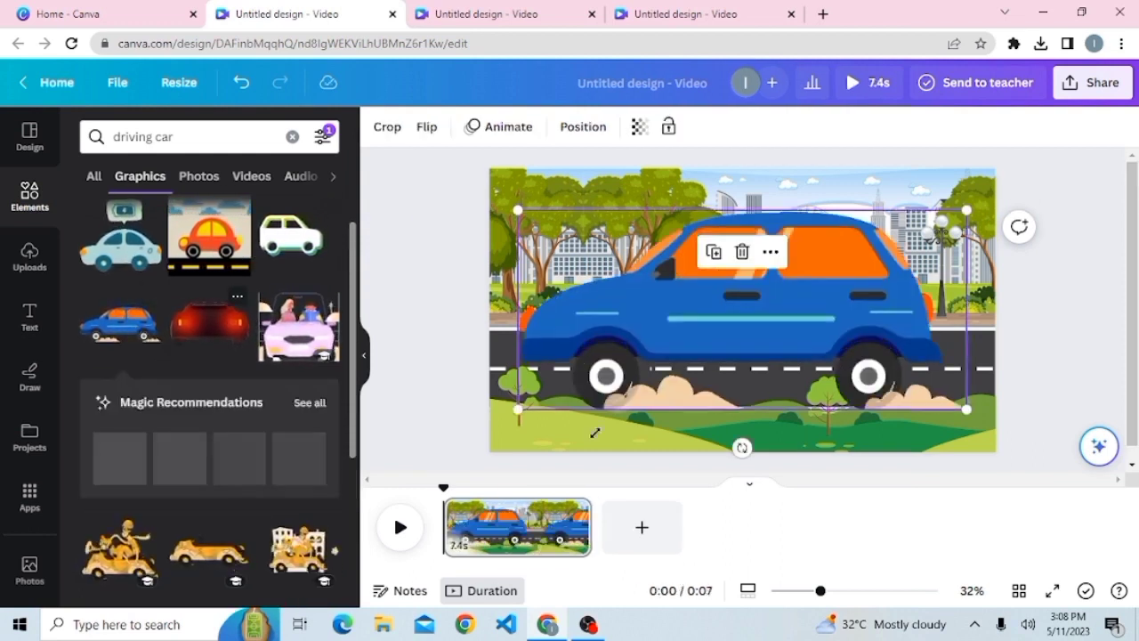
pyautogui.moveTo(525, 406); pyautogui.dragTo(822, 326)
pyautogui.moveTo(908, 233); pyautogui.dragTo(945, 305)
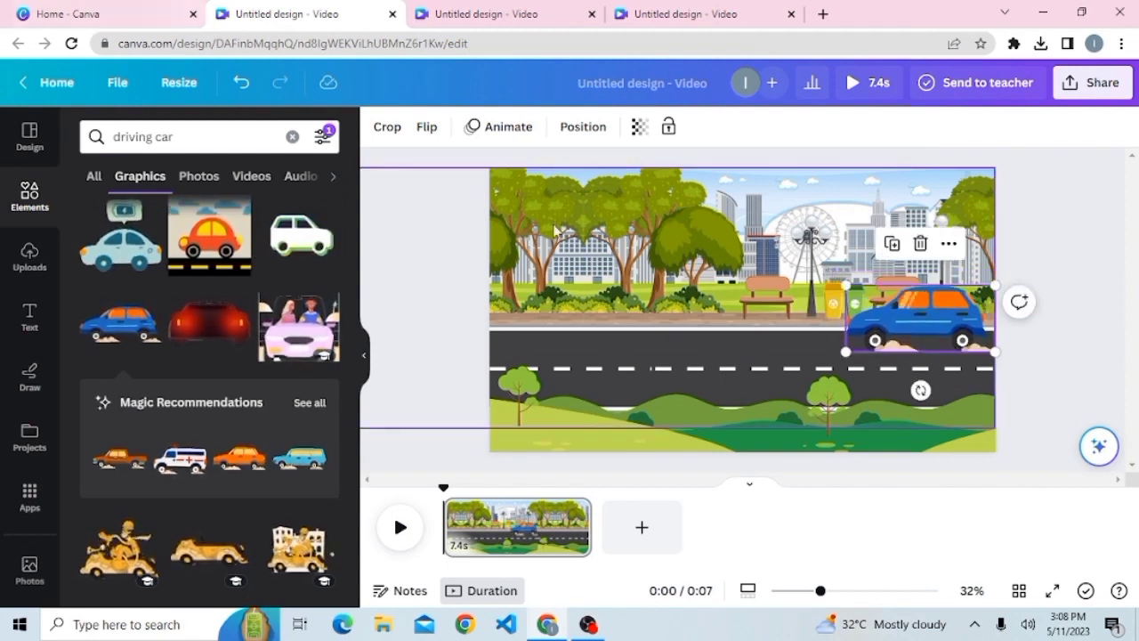
# Create a custom animation moving the blue car horizontally to the left past the page edge, with Smooth movement
pyautogui.click(486, 128)
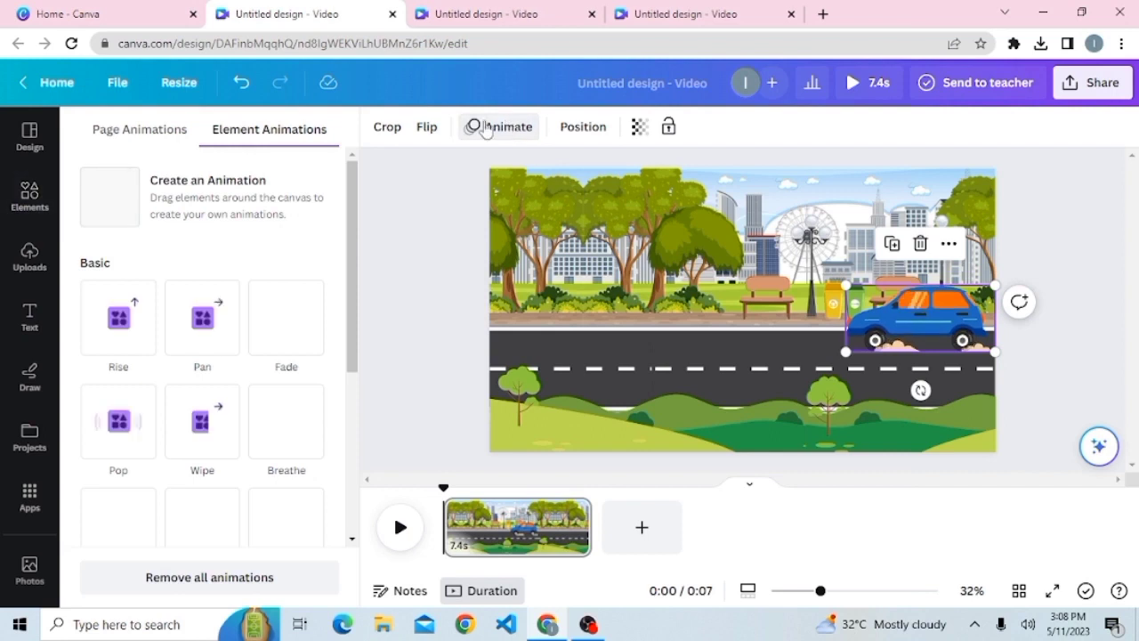
pyautogui.click(271, 219)
pyautogui.moveTo(926, 320); pyautogui.dragTo(409, 333)
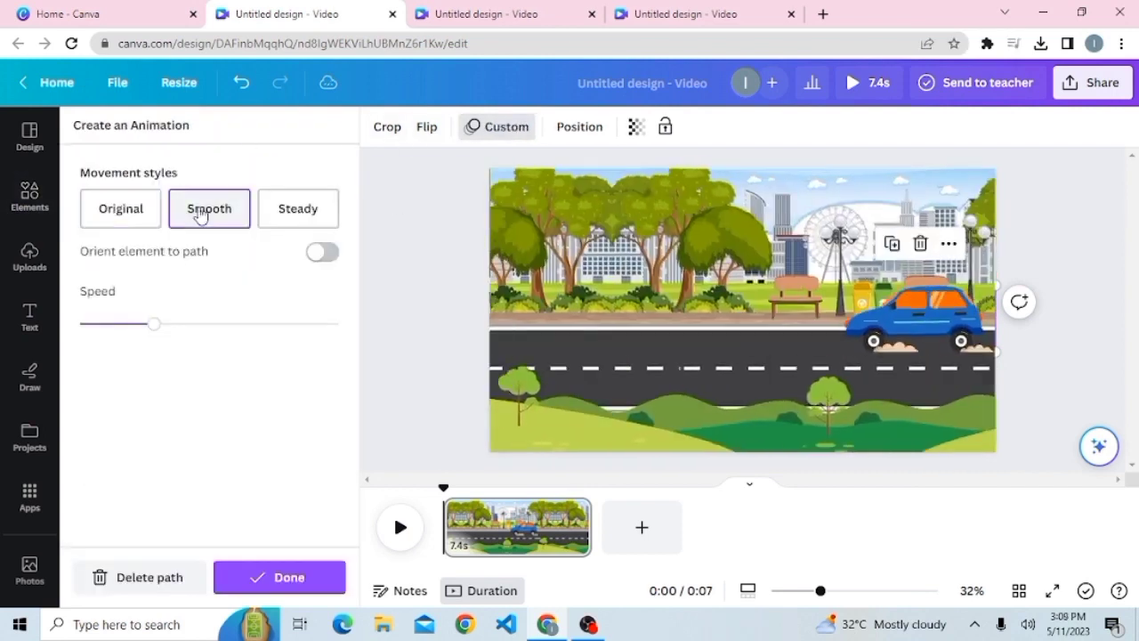
pyautogui.click(872, 214)
pyautogui.click(1073, 234)
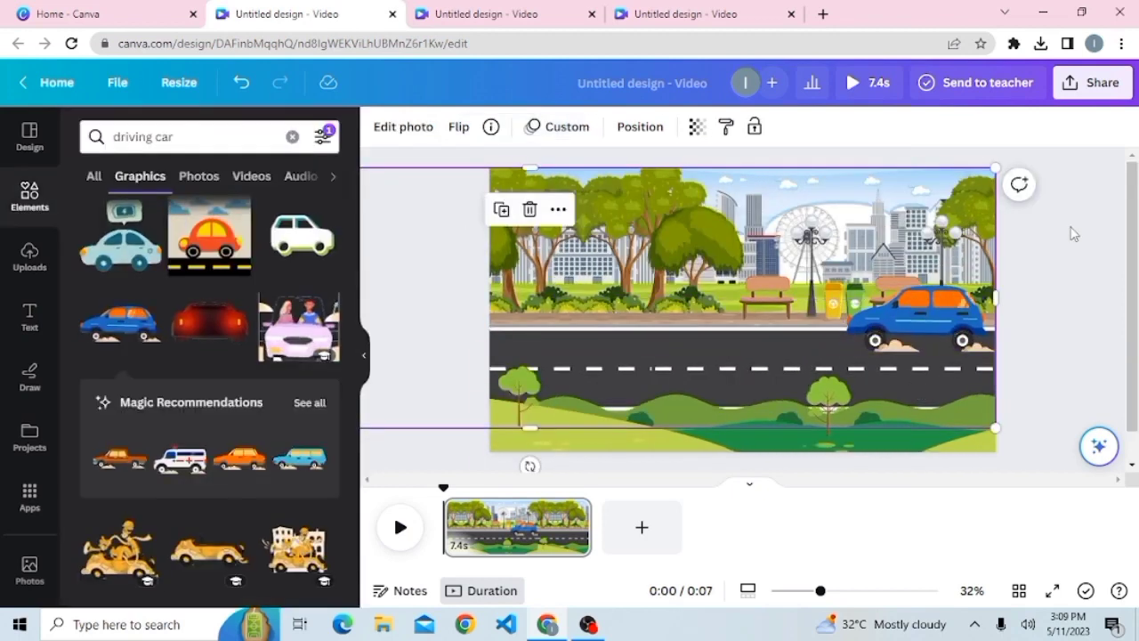
pyautogui.click(1077, 186)
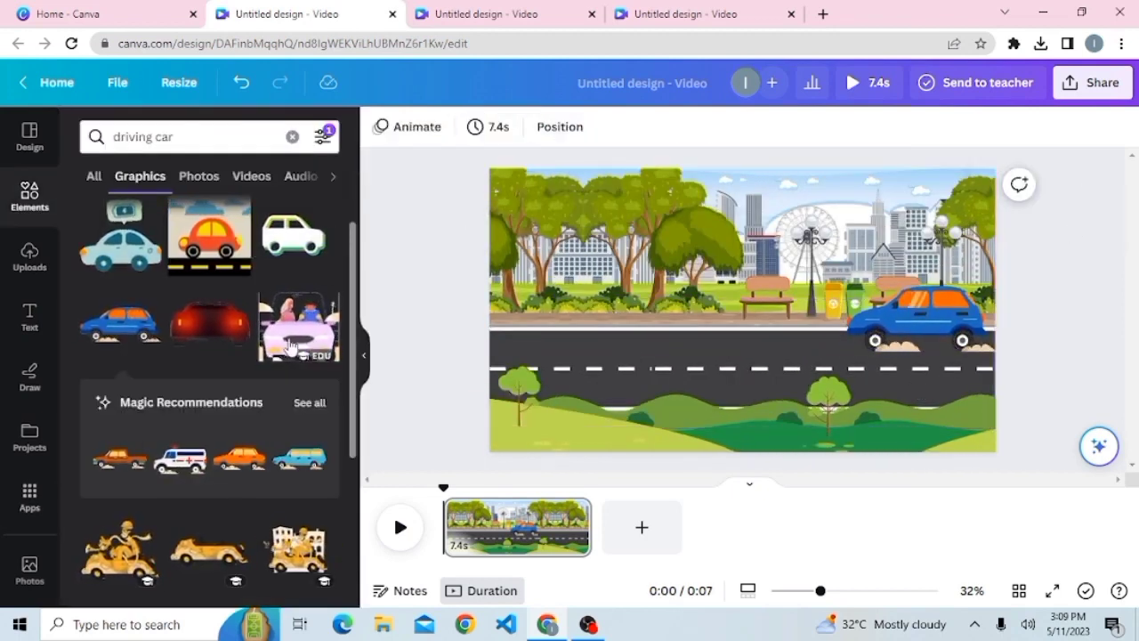
# Add the animated yellow school bus graphic and flip it horizontally so that it faces right
pyautogui.moveTo(353, 263); pyautogui.dragTo(350, 503)
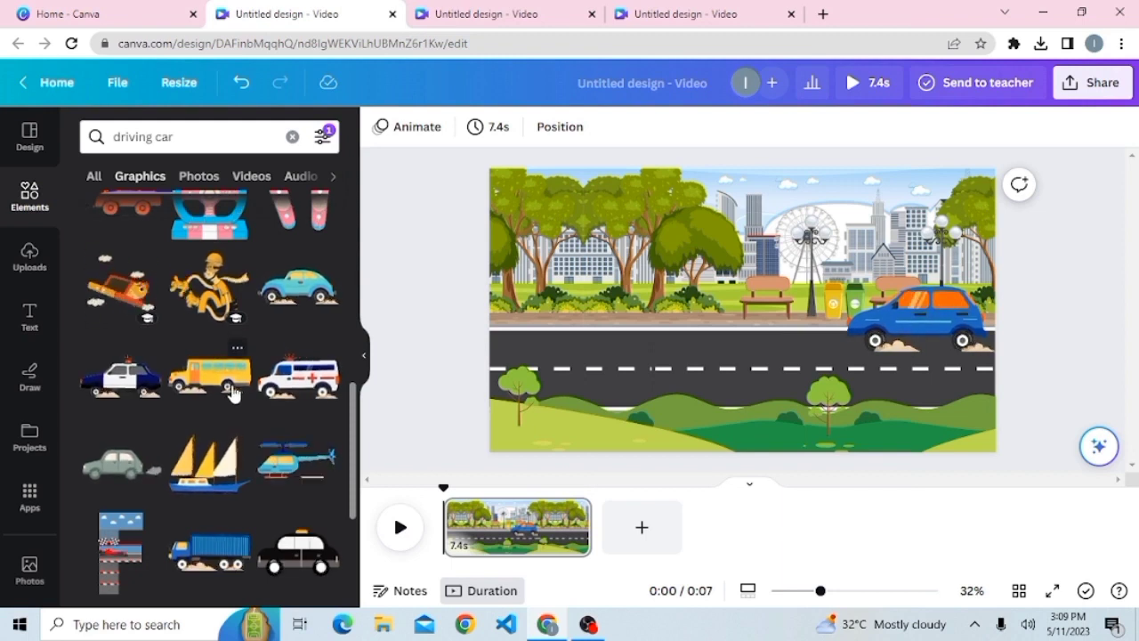
pyautogui.click(232, 393)
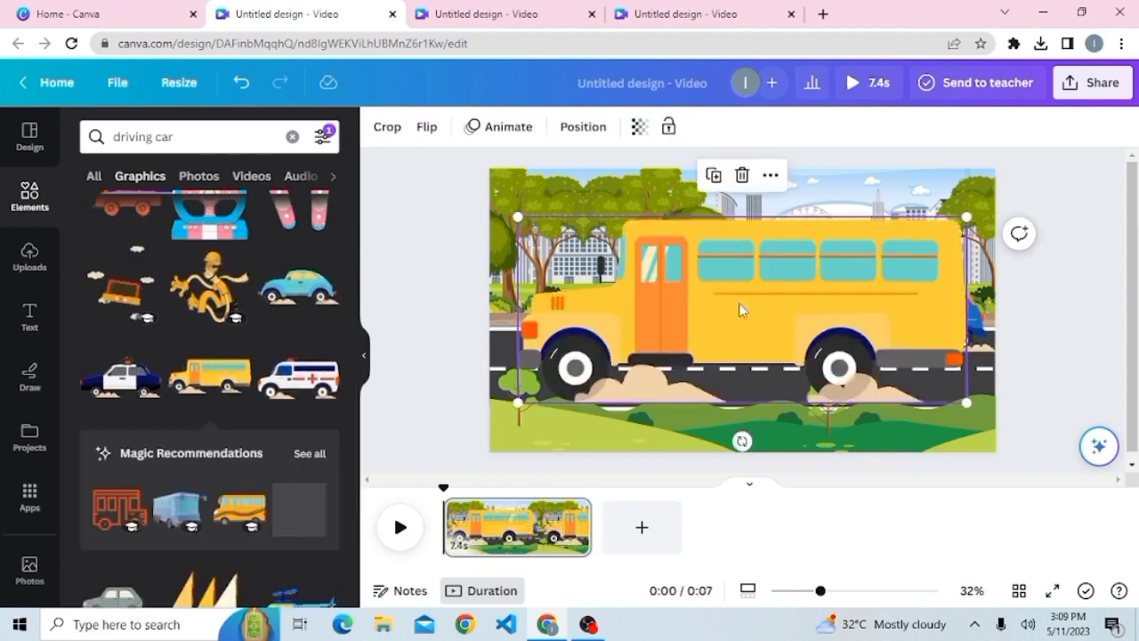
pyautogui.click(422, 129)
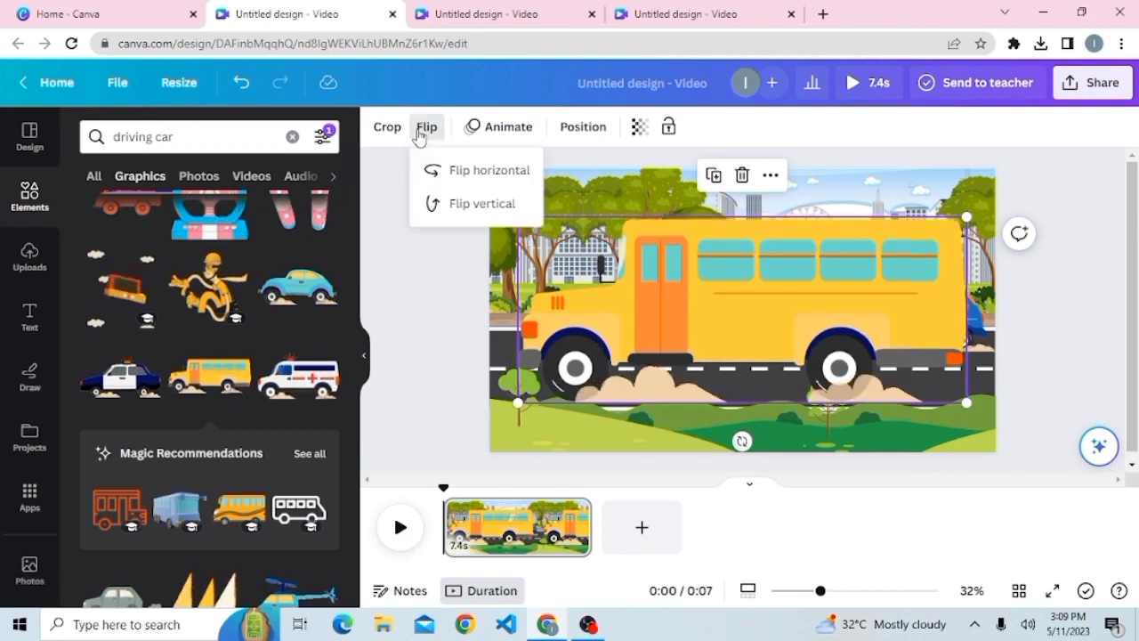
pyautogui.click(509, 171)
# Shrink the school bus and place it on the road's lower lane, partly beyond the page's left edge
pyautogui.moveTo(967, 218); pyautogui.dragTo(829, 266)
pyautogui.moveTo(744, 292); pyautogui.dragTo(723, 318)
pyautogui.moveTo(660, 362); pyautogui.dragTo(582, 363)
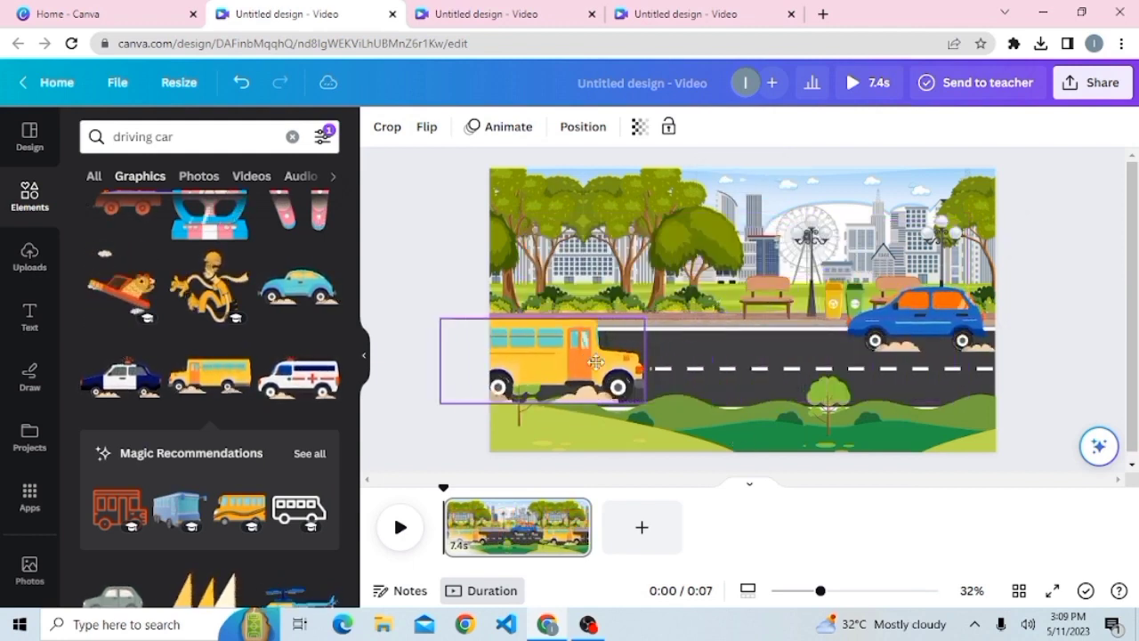
# Create a custom animation moving the school bus to the right along the road, with Smooth movement and speed at about a third of its range
pyautogui.click(519, 133)
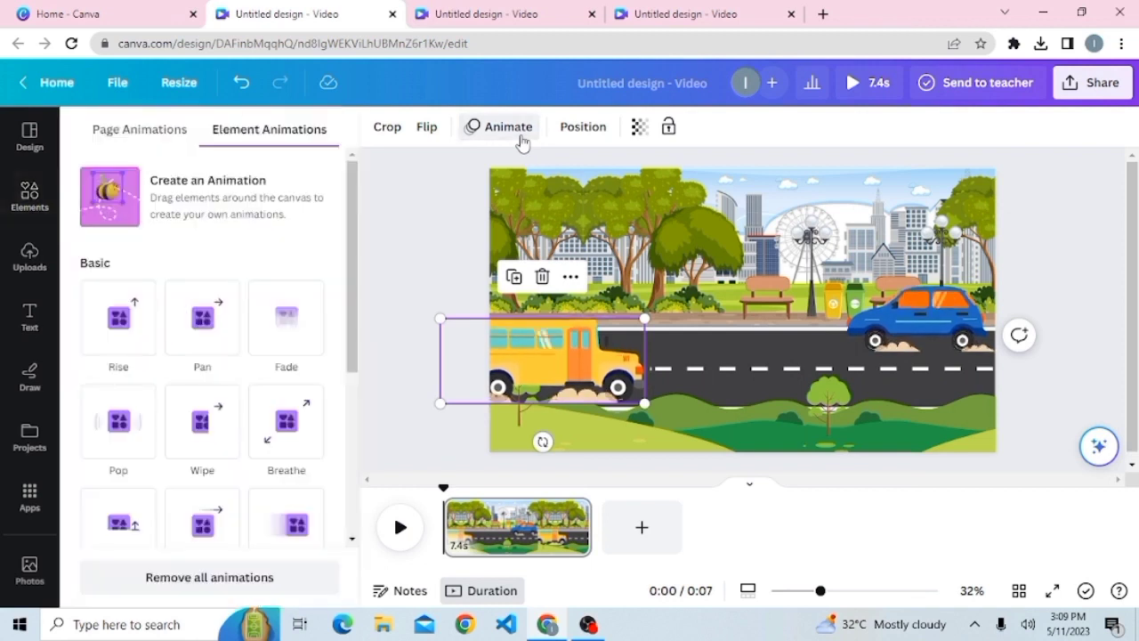
pyautogui.click(214, 212)
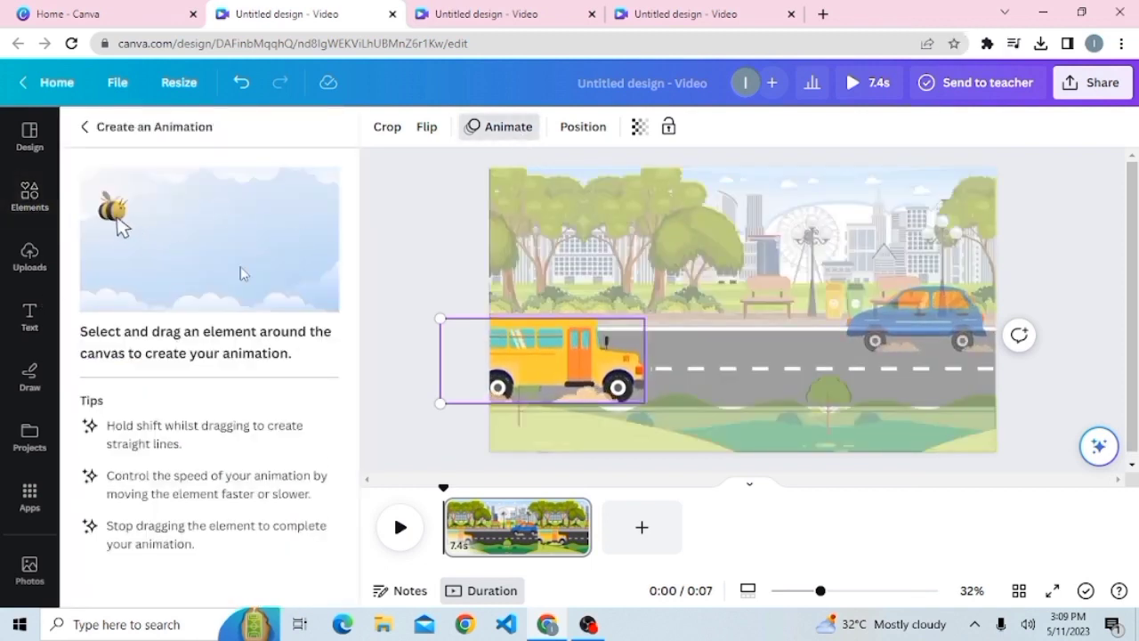
pyautogui.moveTo(523, 349); pyautogui.dragTo(968, 394)
pyautogui.hotkey('ctrl', 'z')
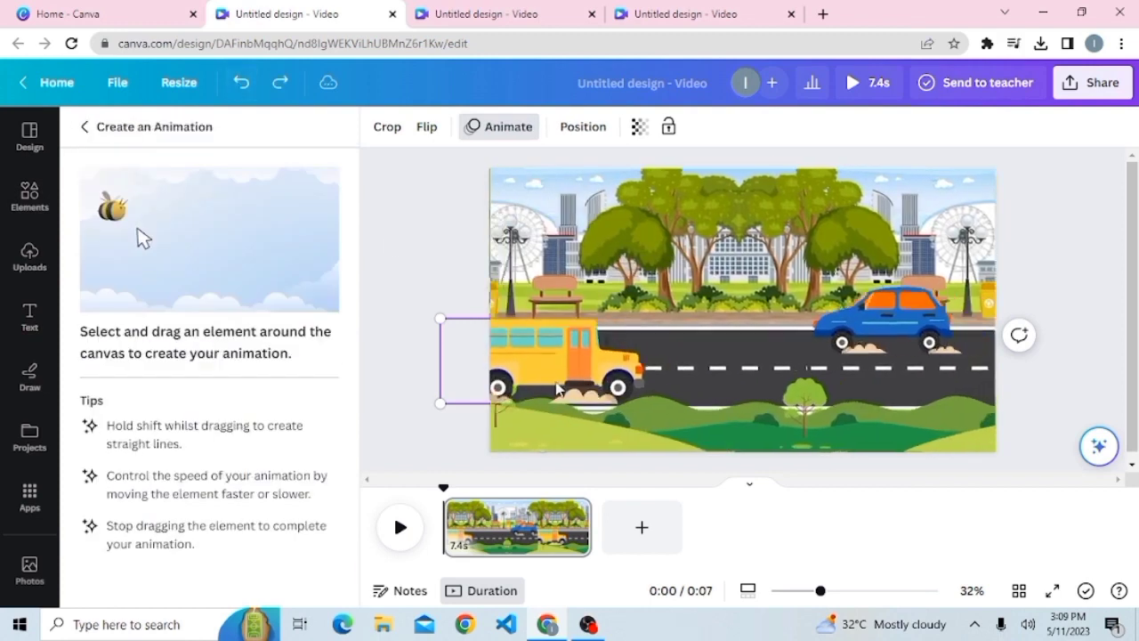
pyautogui.moveTo(648, 362); pyautogui.dragTo(943, 383)
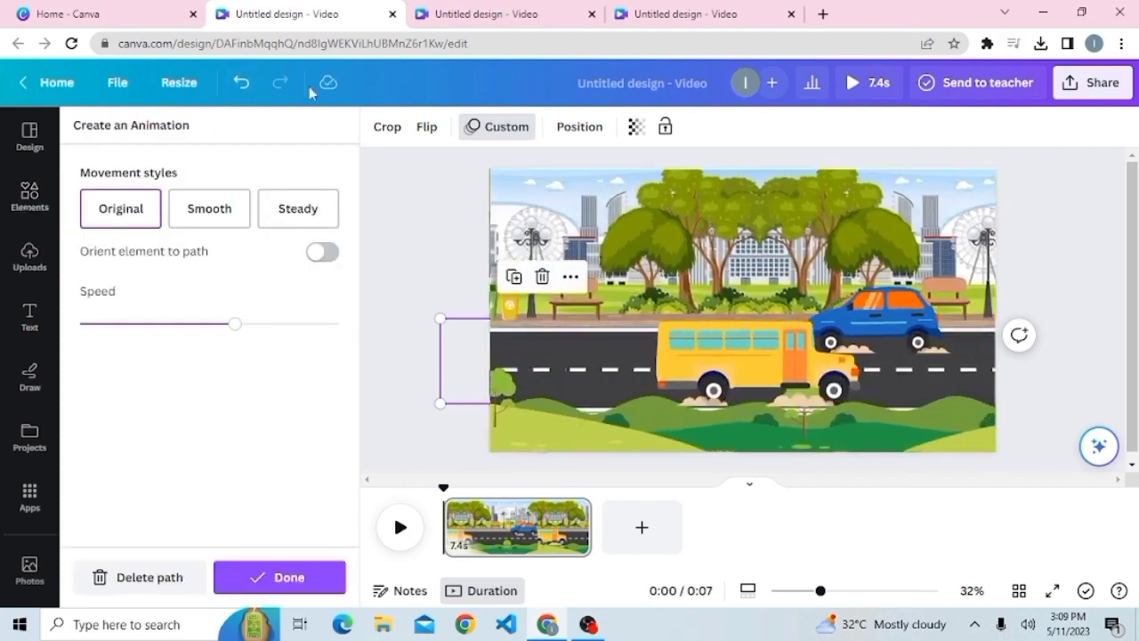
pyautogui.click(207, 212)
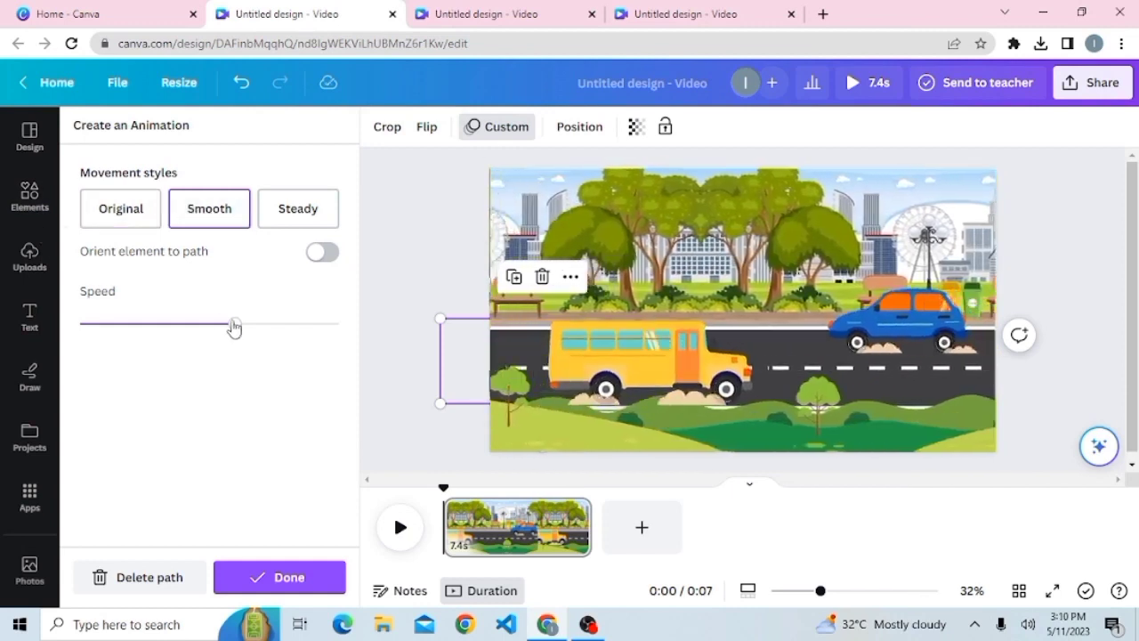
pyautogui.moveTo(234, 324); pyautogui.dragTo(159, 325)
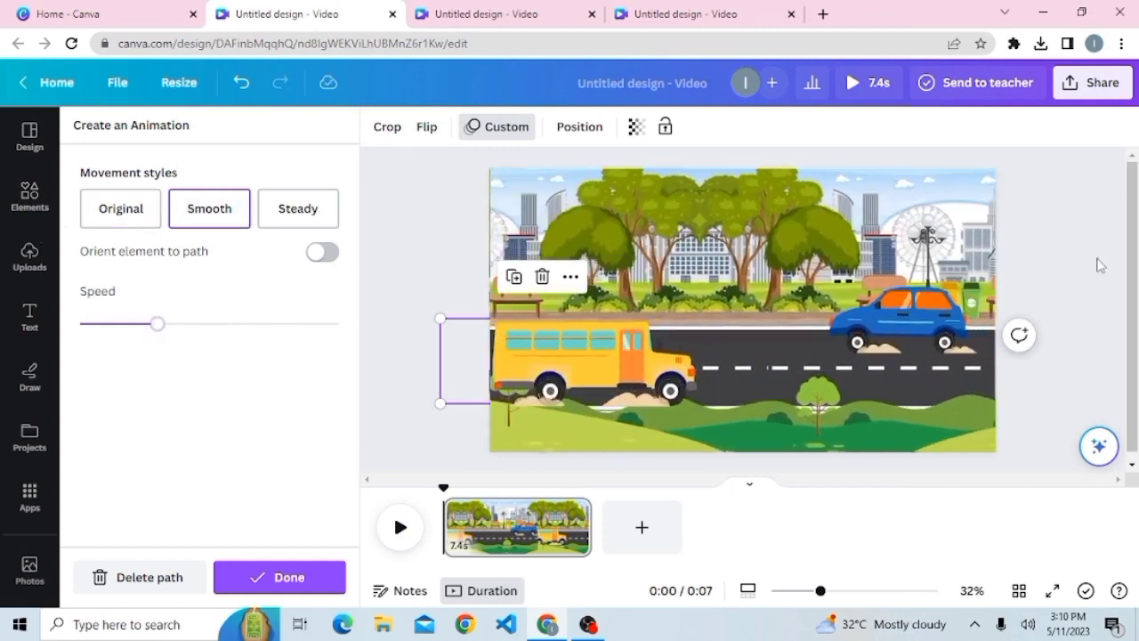
# Bring the green hills image to the front so that it overlaps the school bus
pyautogui.click(840, 455)
pyautogui.click(840, 448)
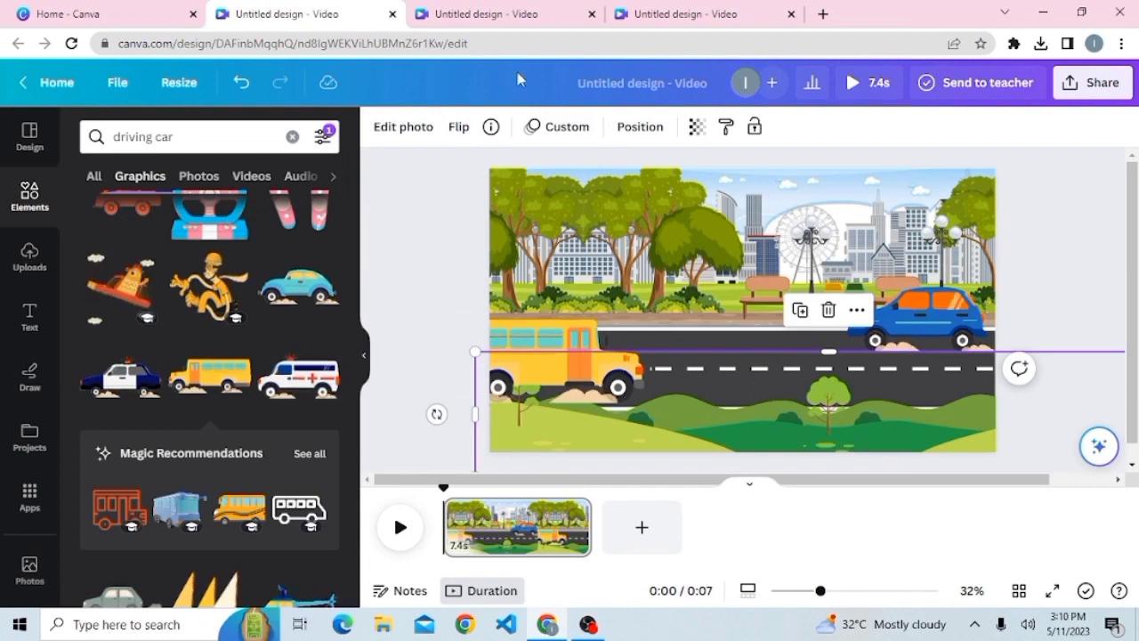
pyautogui.click(641, 128)
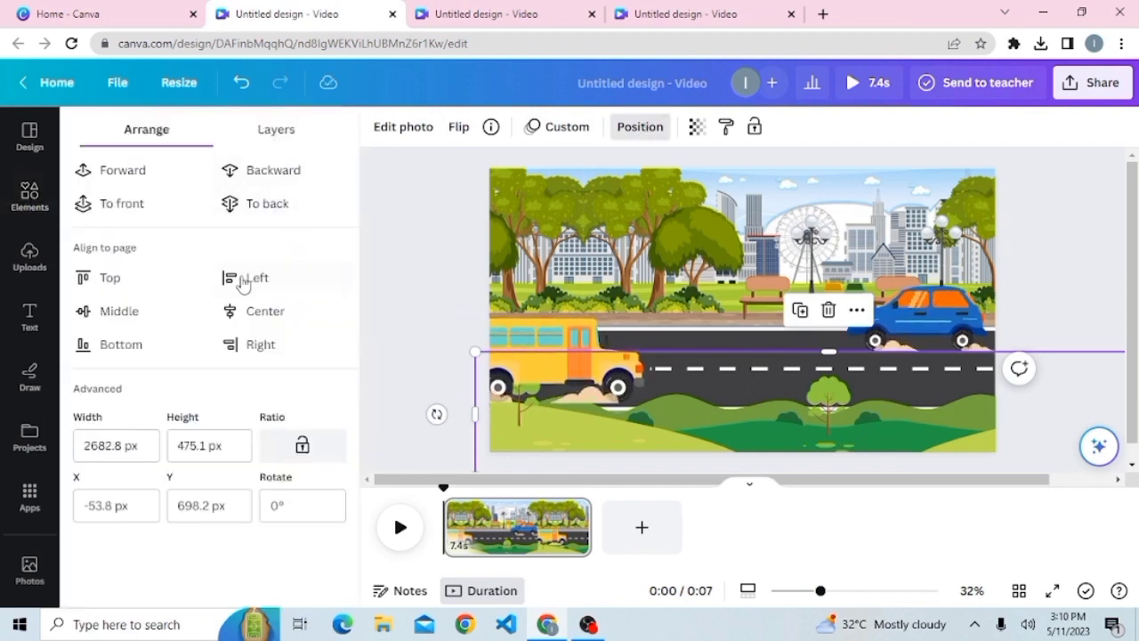
pyautogui.click(119, 203)
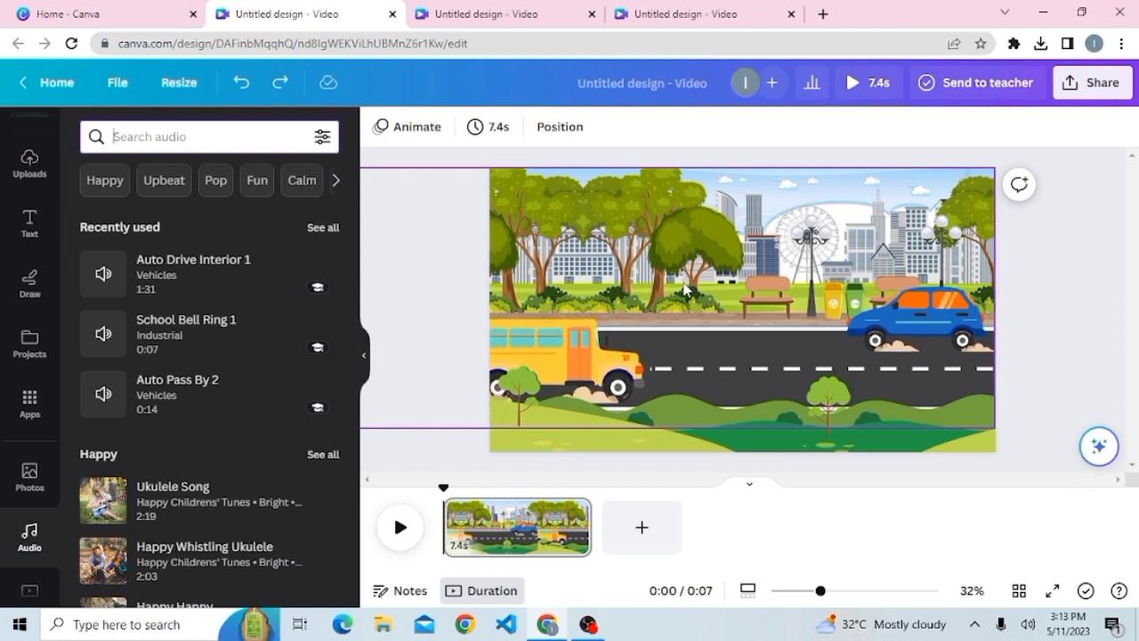
# Search the audio library for "auto pass by" and add the Auto Pass By 2 sound to the video
pyautogui.click(29, 544)
pyautogui.click(163, 137)
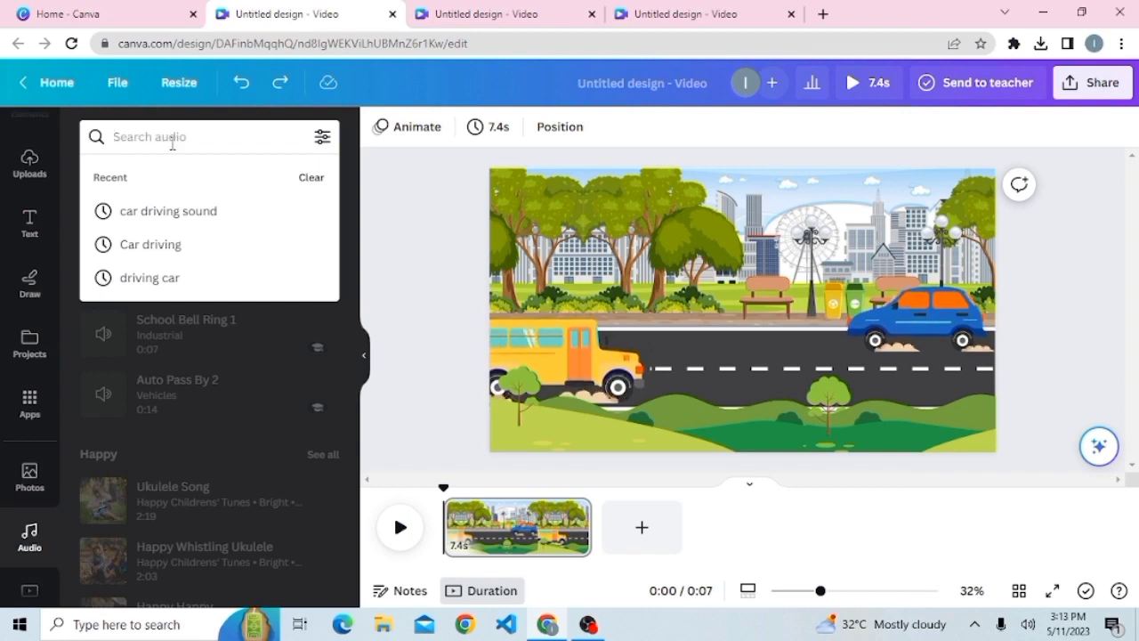
pyautogui.write('to pass by')
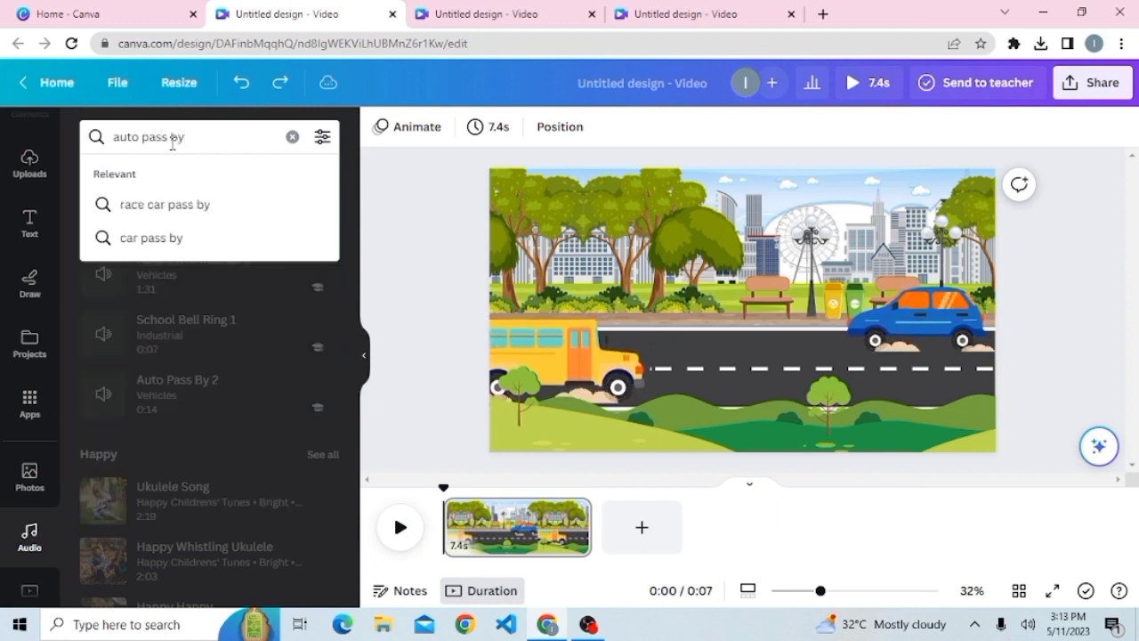
pyautogui.press('Return')
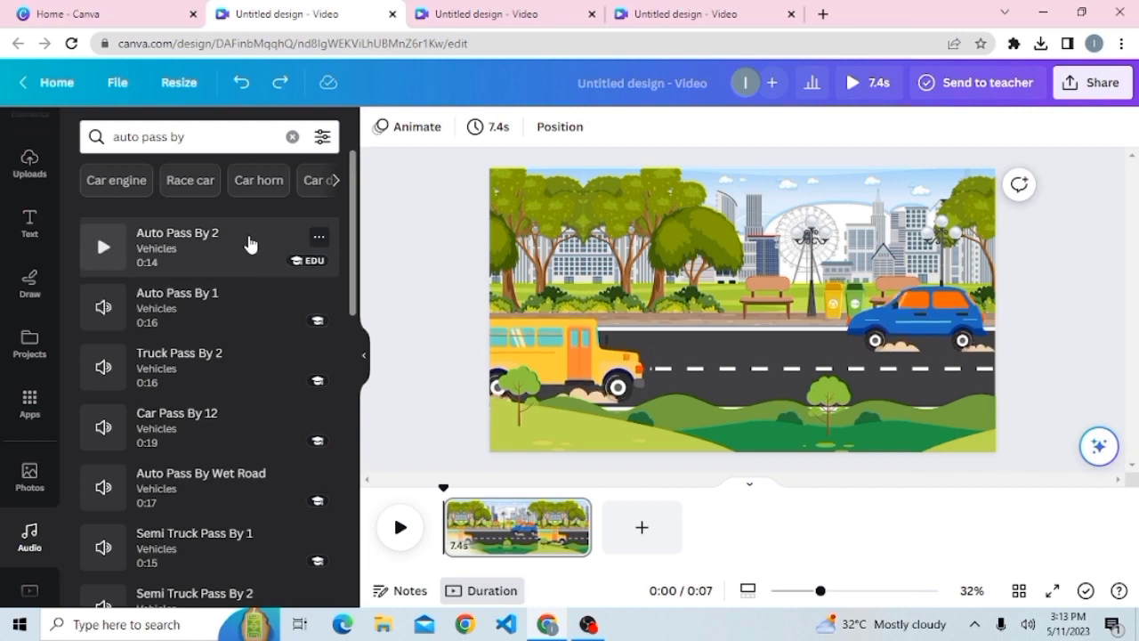
pyautogui.click(249, 242)
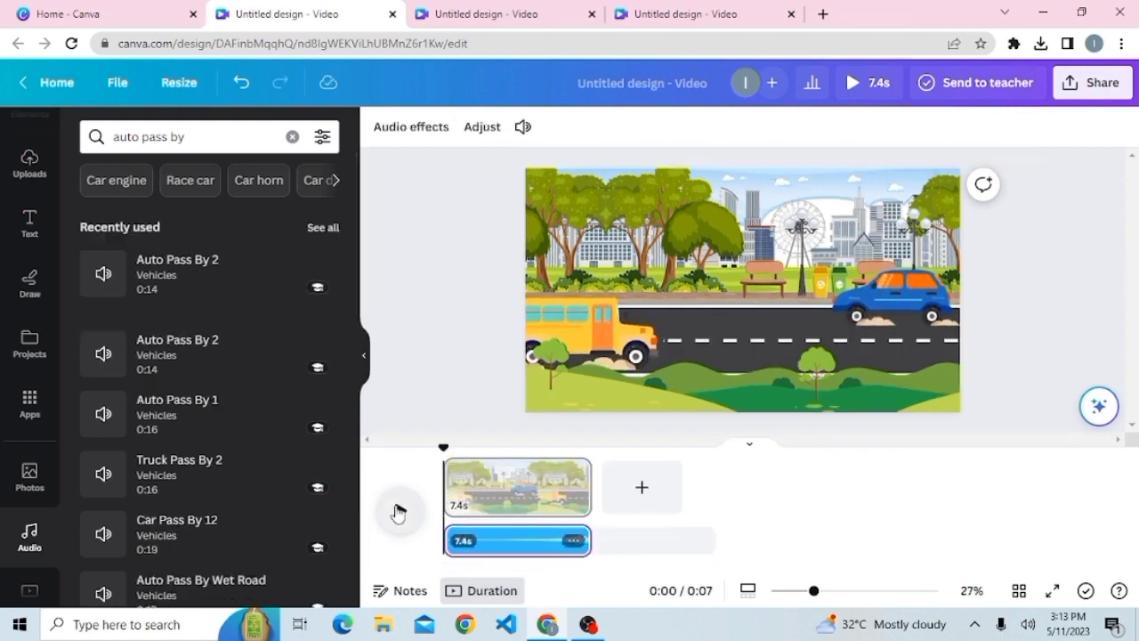
# Play the scene to preview it with the sound, pause it, and return the playhead to the start
pyautogui.click(397, 513)
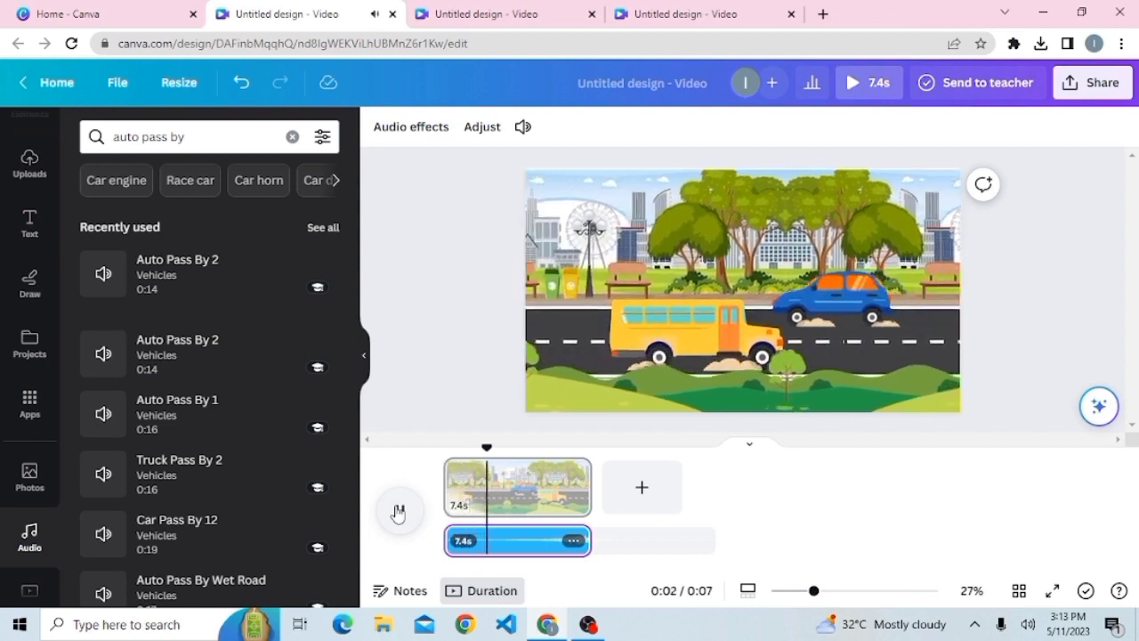
pyautogui.click(398, 514)
pyautogui.moveTo(505, 447); pyautogui.dragTo(436, 467)
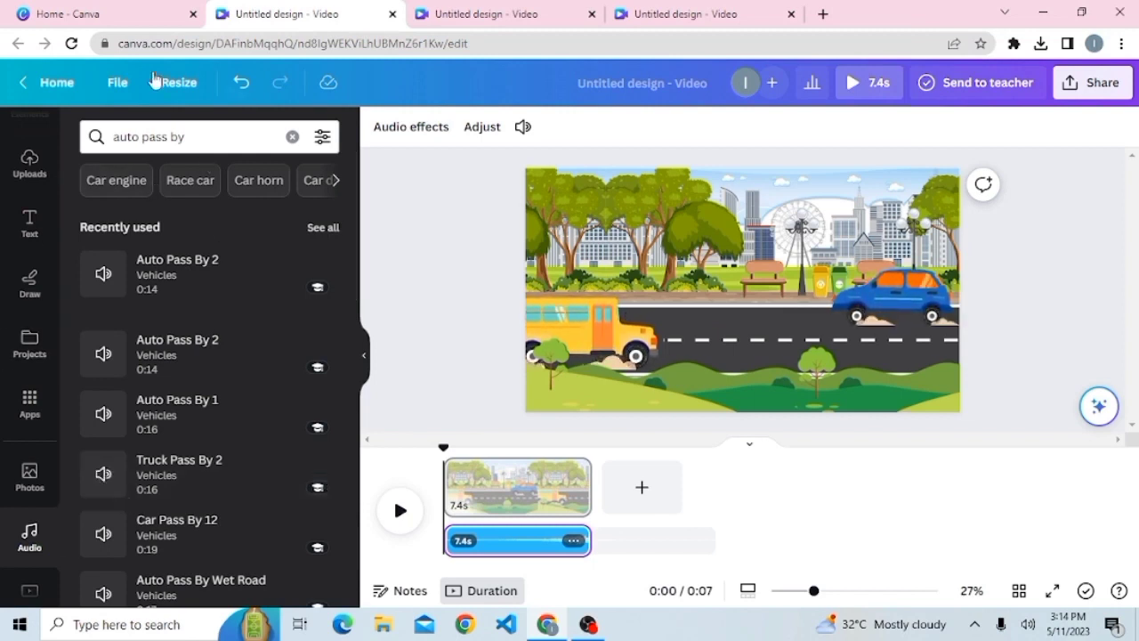
# Clear the audio search, add the Ukulele Song music to the video, and start playback to hear it
pyautogui.click(292, 137)
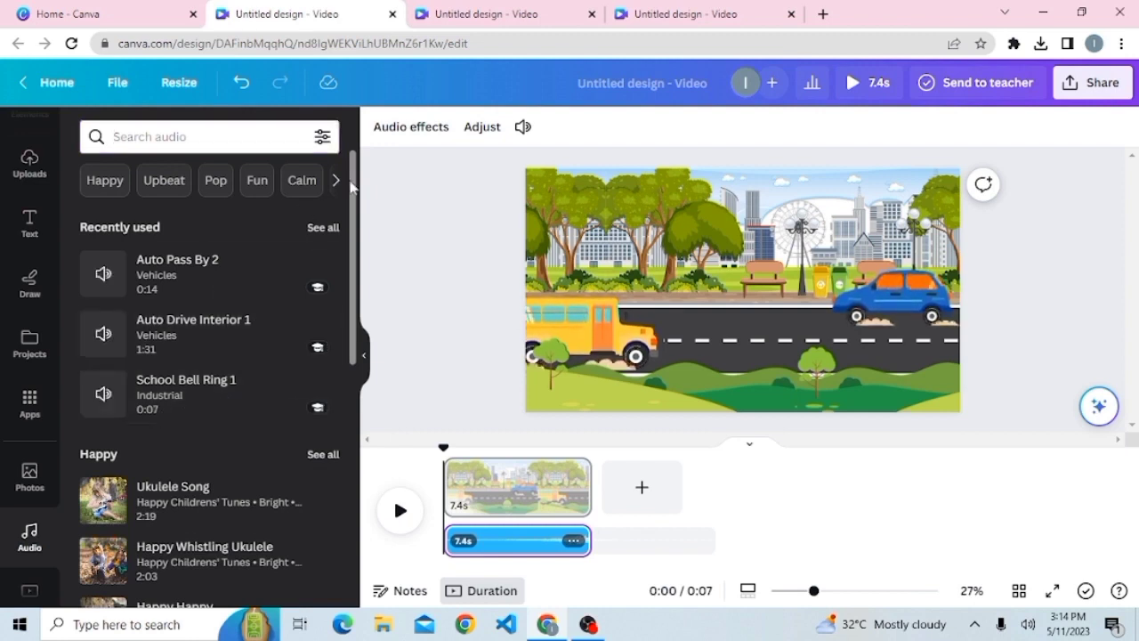
pyautogui.click(221, 513)
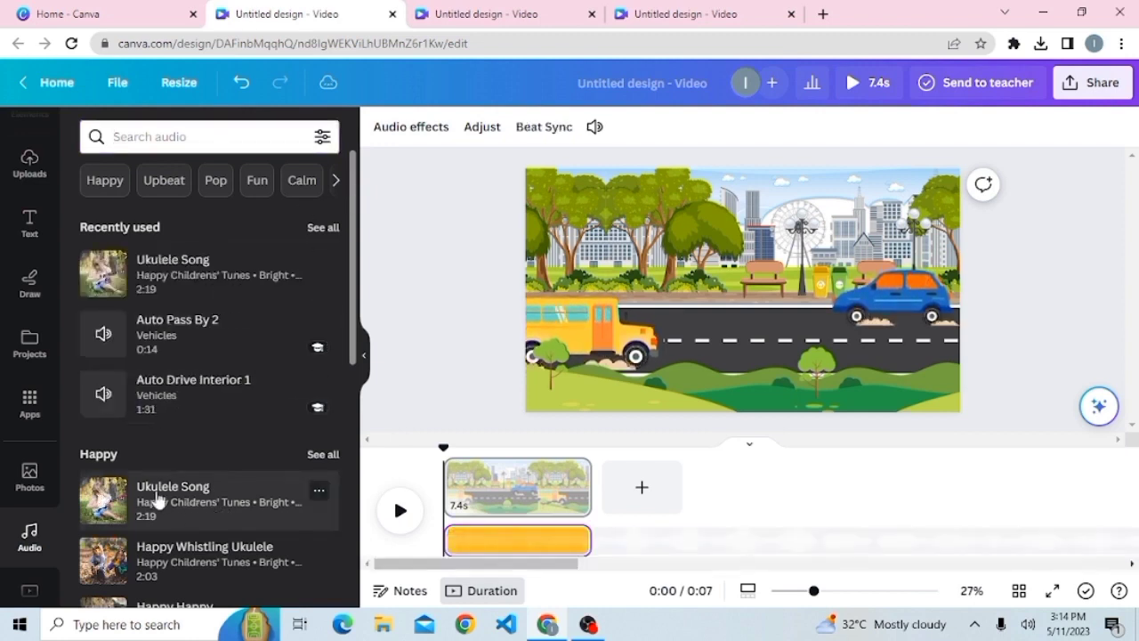
pyautogui.click(402, 519)
# Lower the Ukulele Song track's volume to 23 and play part of the scene to check the sound mix
pyautogui.rightClick(489, 544)
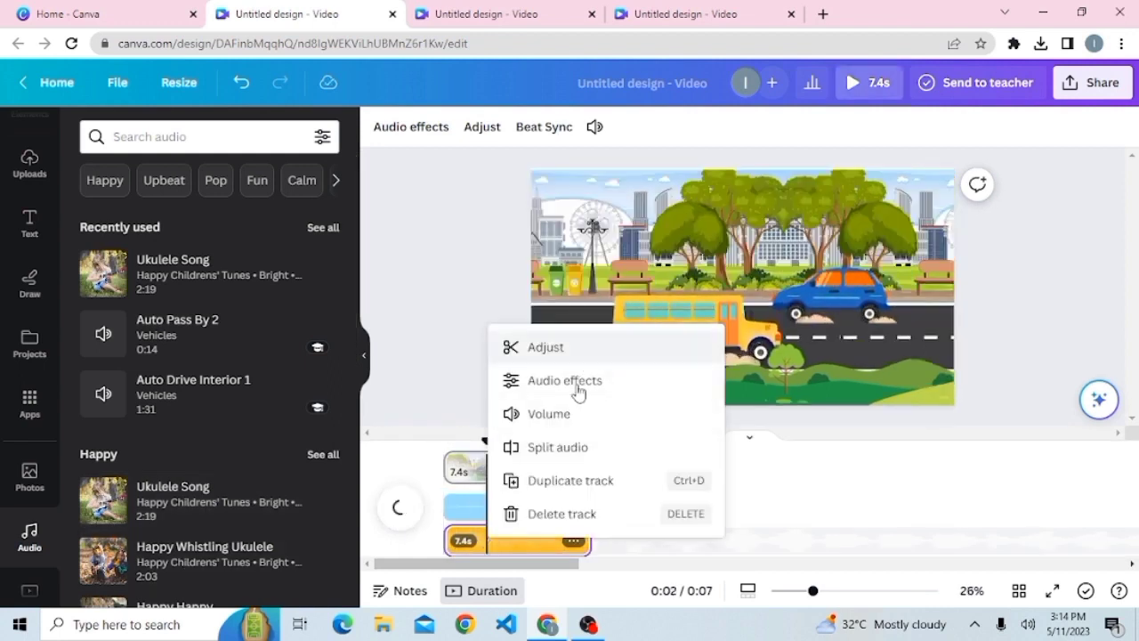
pyautogui.click(569, 416)
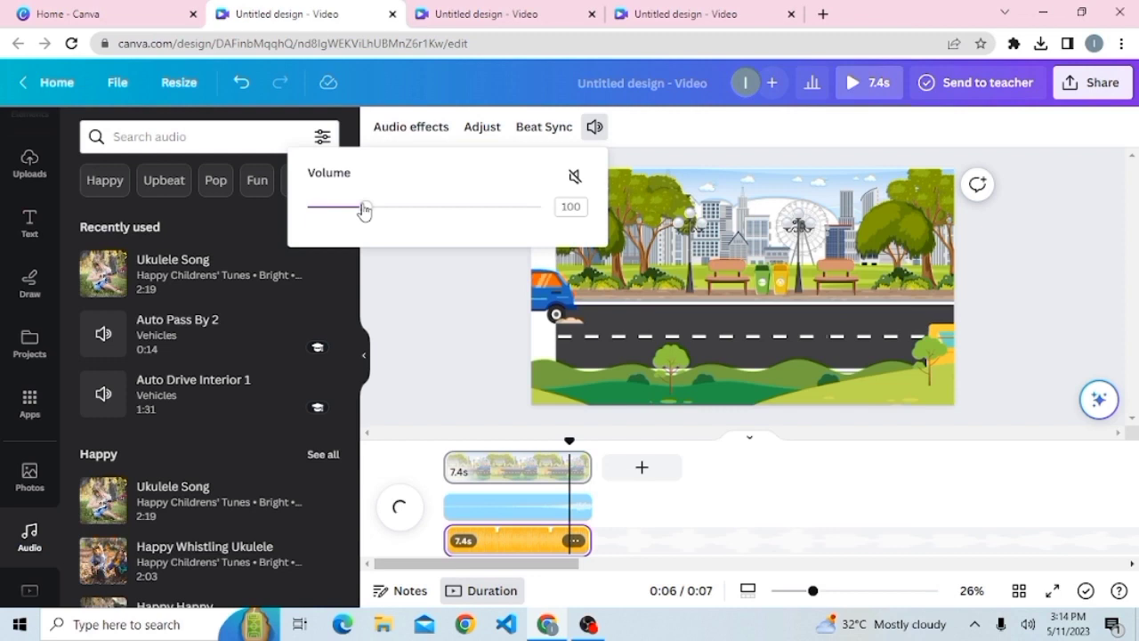
pyautogui.moveTo(364, 210); pyautogui.dragTo(336, 219)
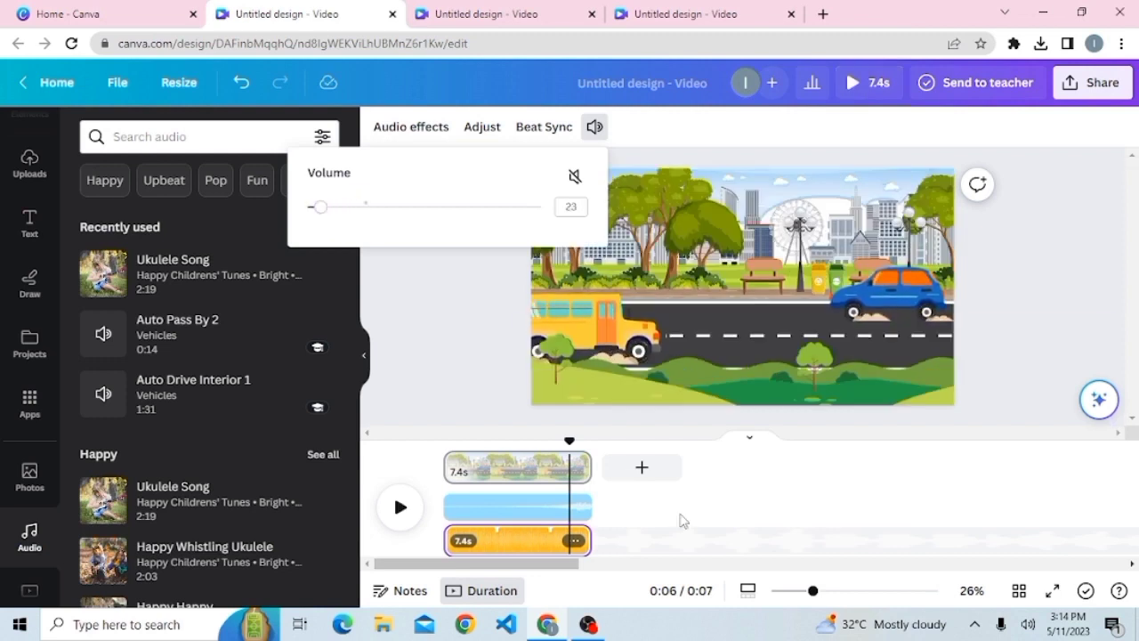
pyautogui.click(709, 493)
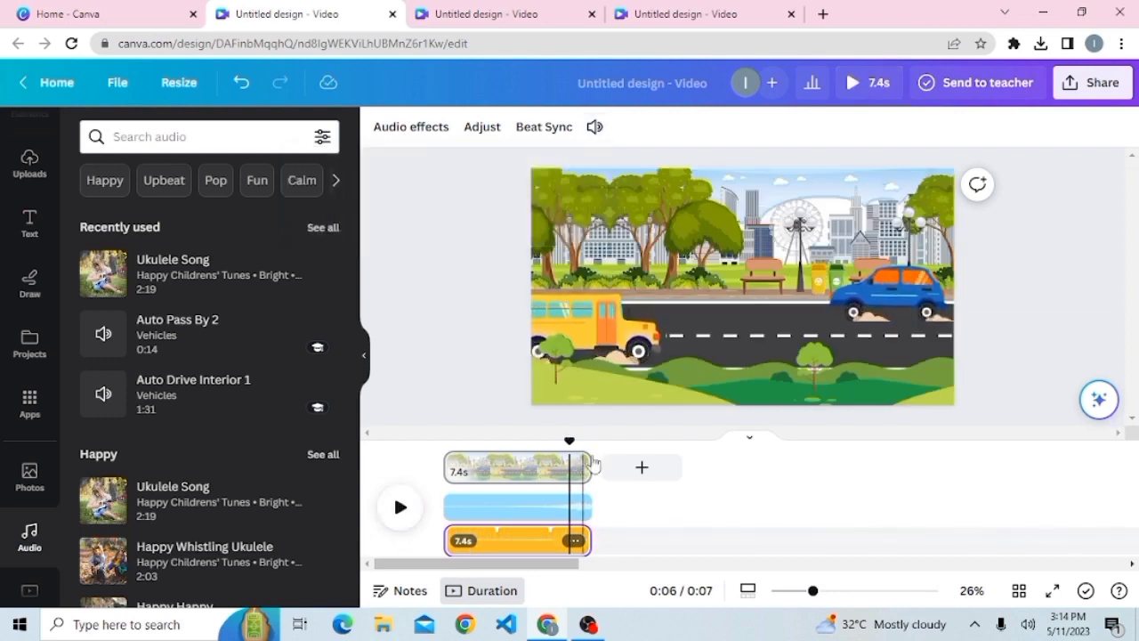
pyautogui.click(400, 506)
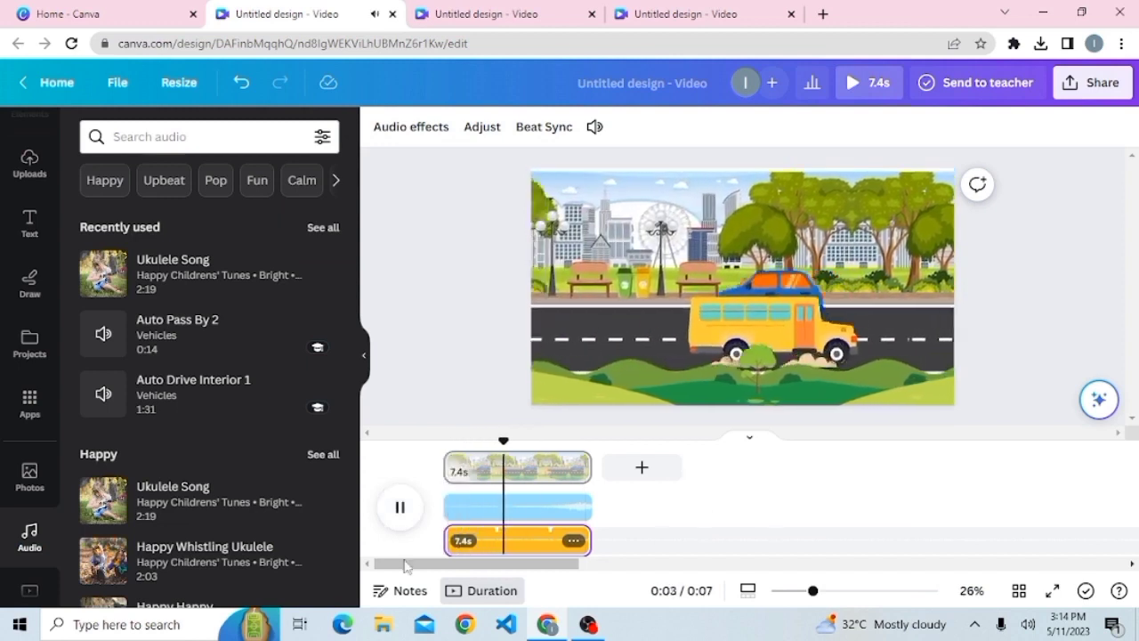
pyautogui.click(399, 514)
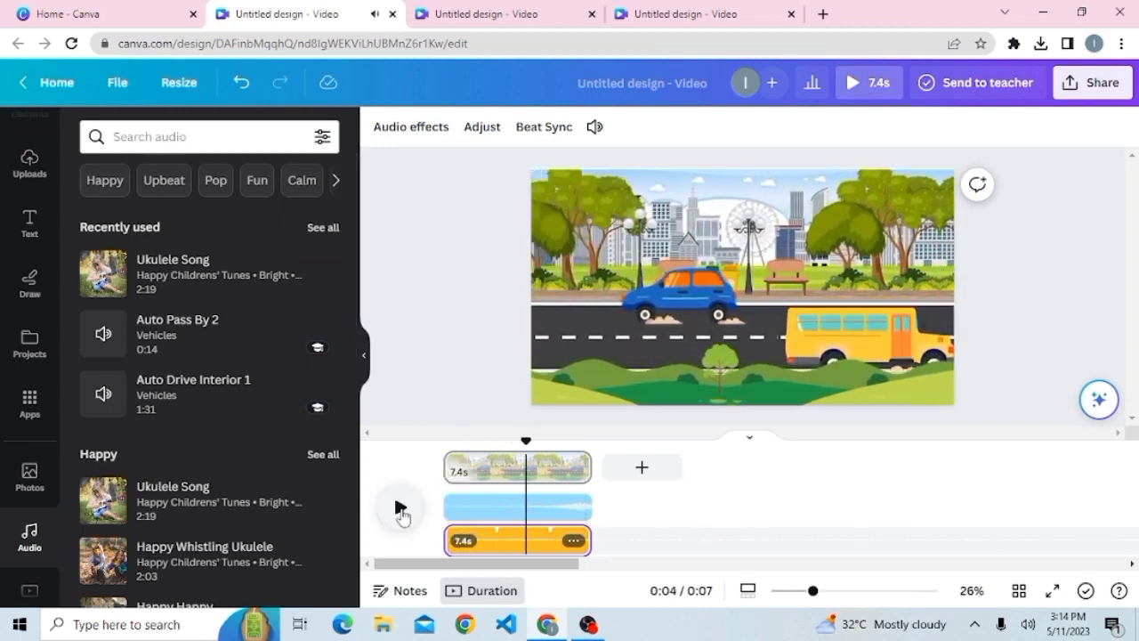
# Add a blank page after the road scene, clear the "driving car" element search, and show all recently used elements
pyautogui.click(657, 470)
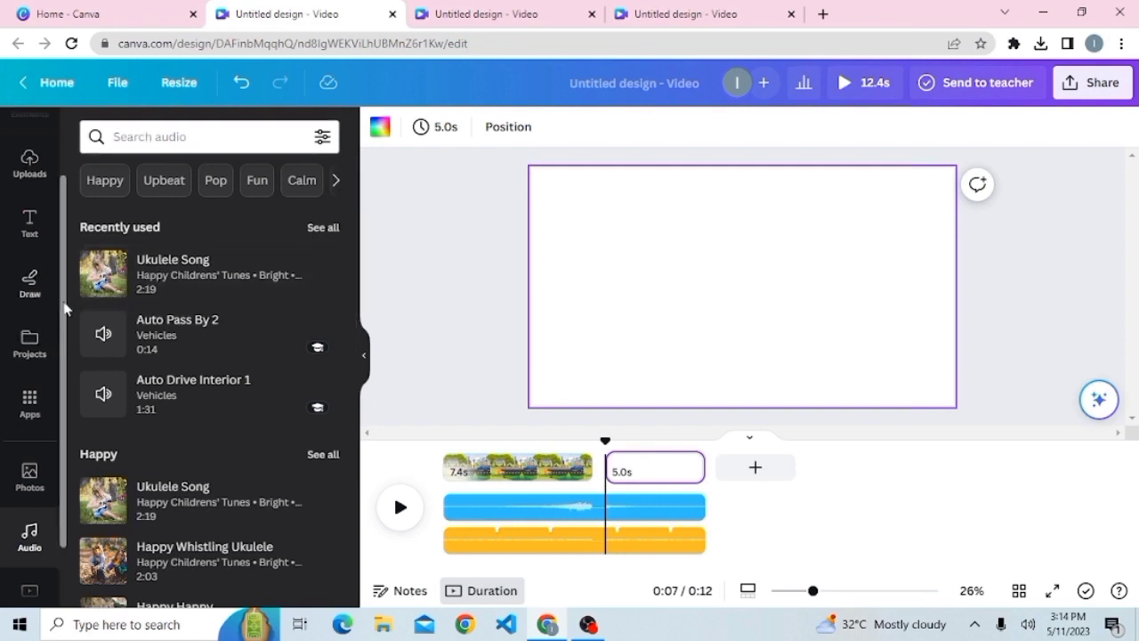
pyautogui.scroll(2, 64, 207)
pyautogui.click(36, 207)
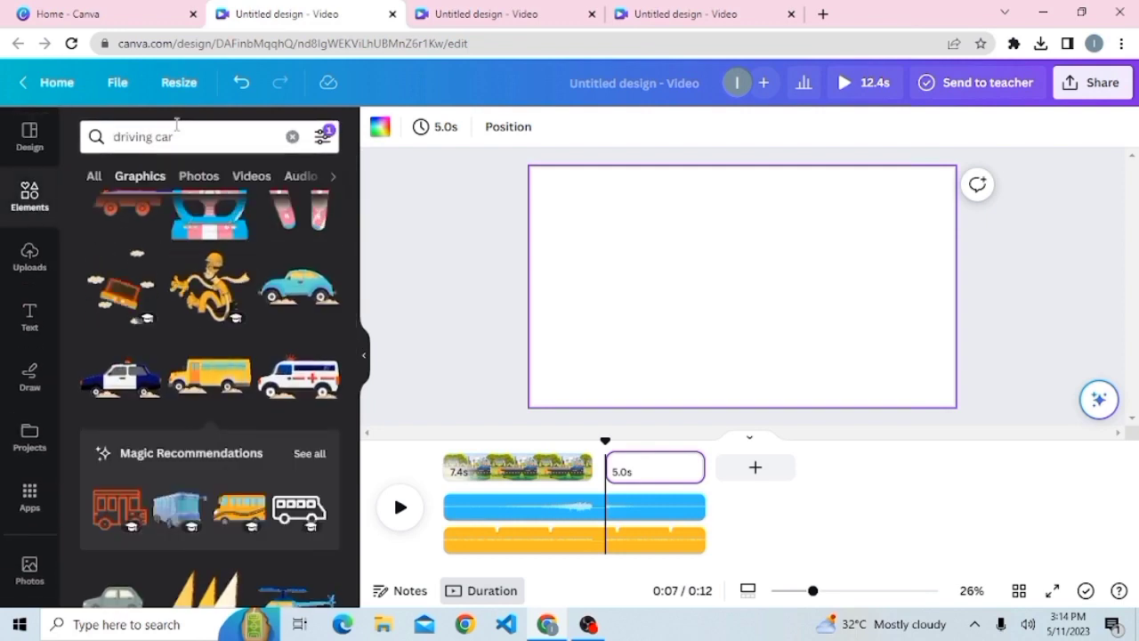
pyautogui.click(277, 136)
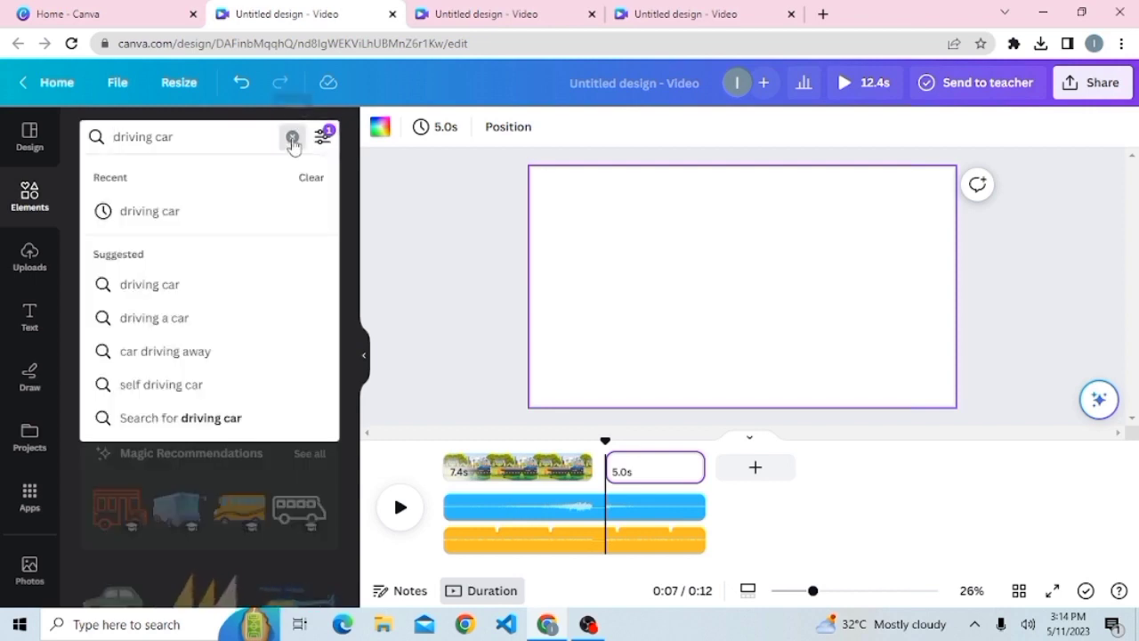
pyautogui.click(292, 137)
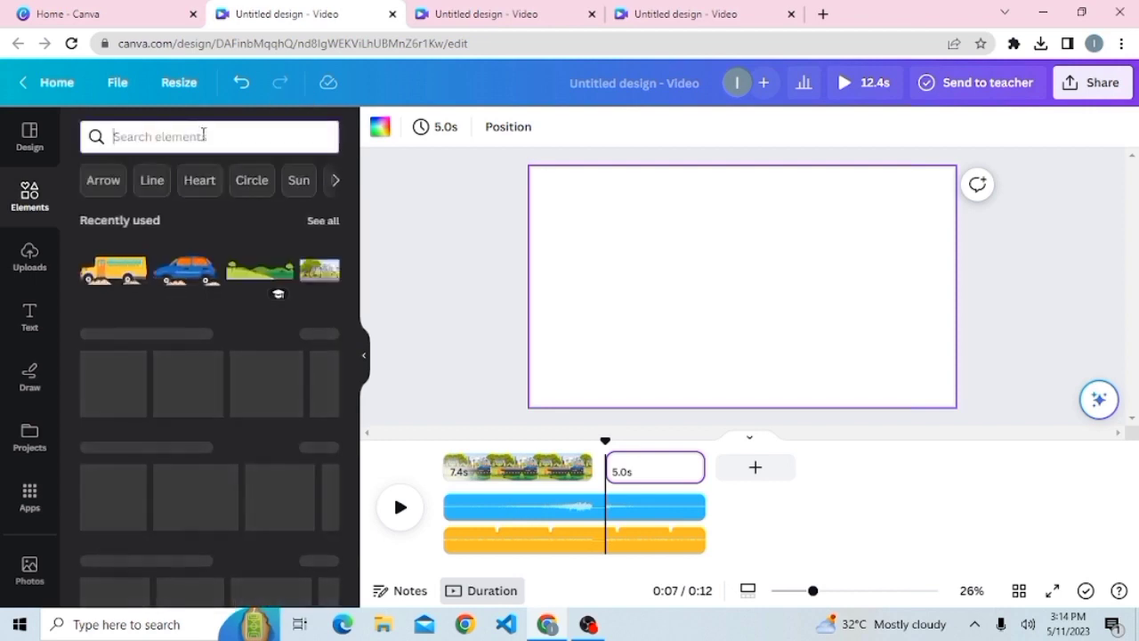
pyautogui.click(329, 221)
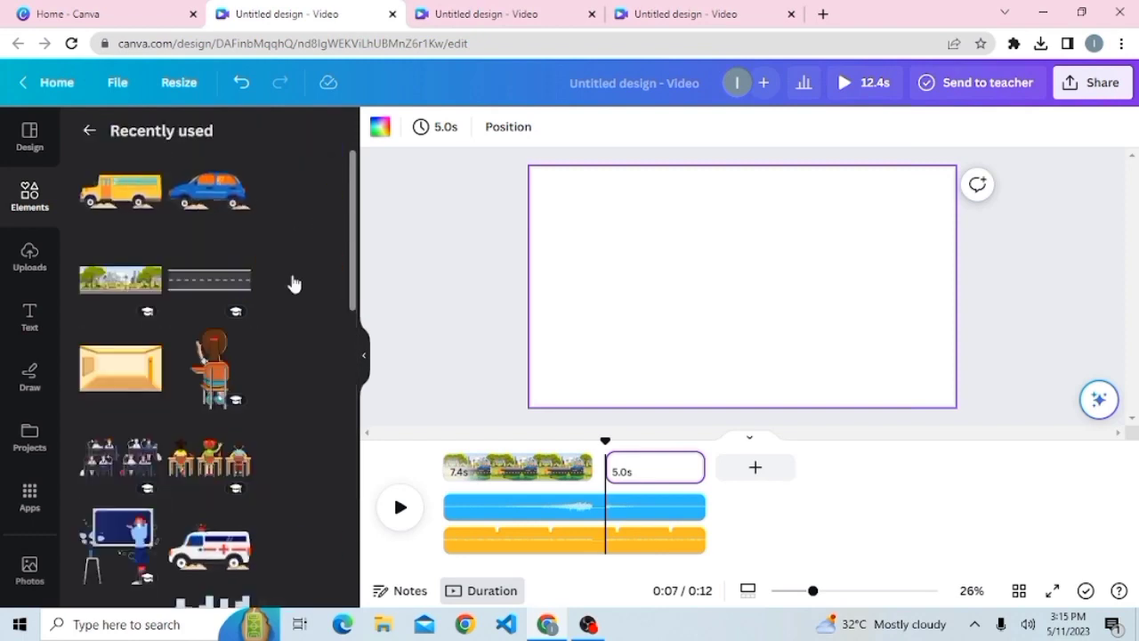
# Add the classroom image with the green chalkboard to the new page and set it as the page's background
pyautogui.click(295, 282)
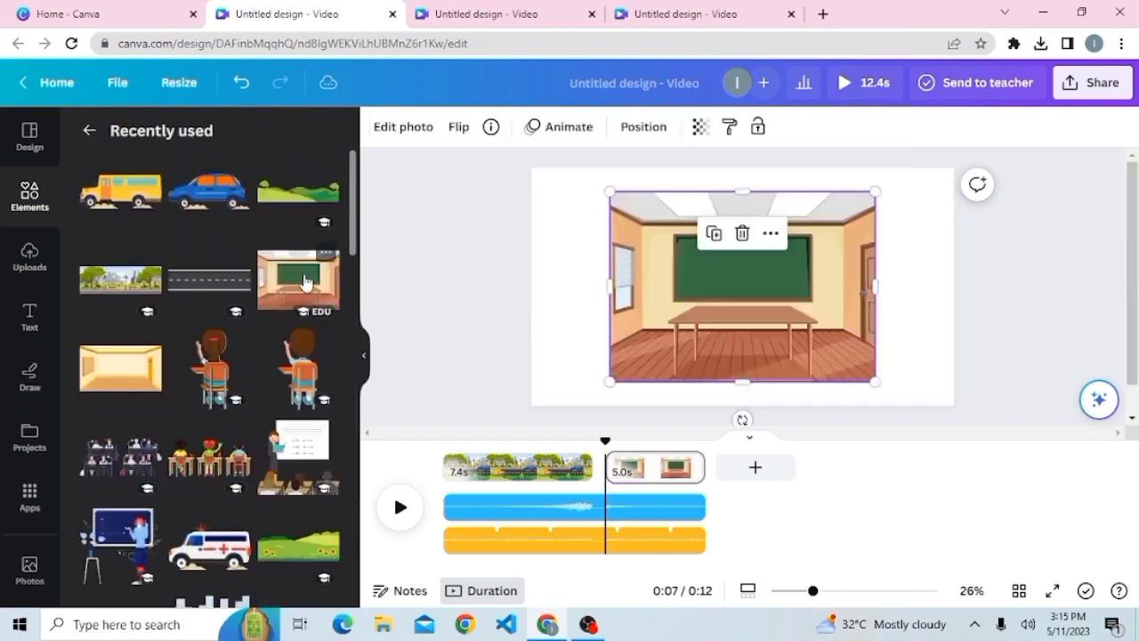
pyautogui.rightClick(735, 326)
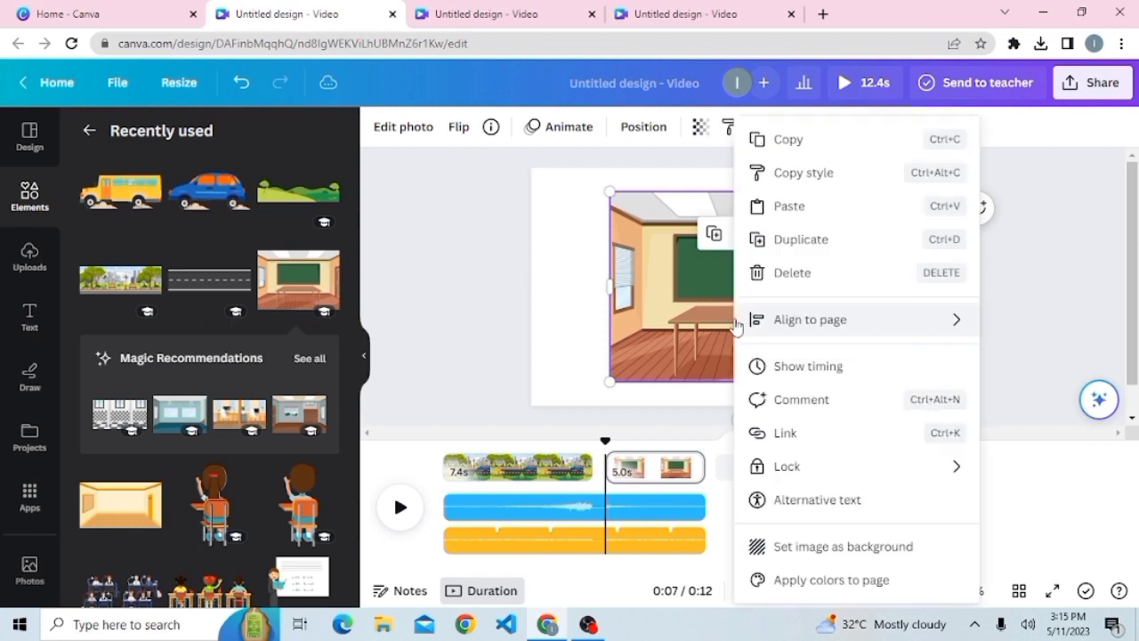
pyautogui.click(810, 548)
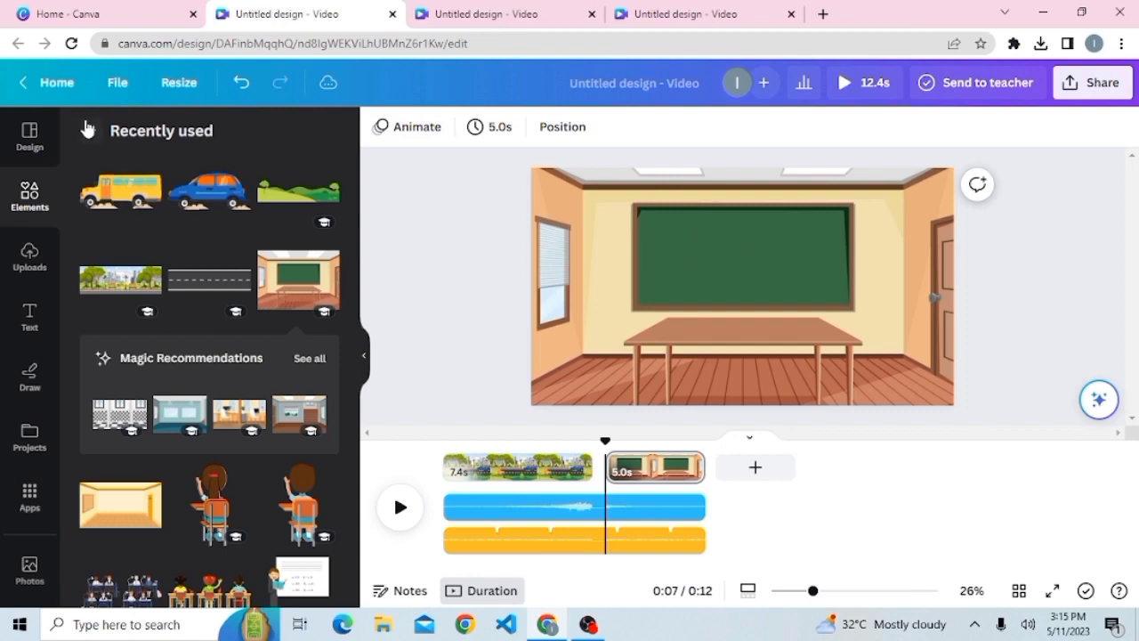
# Add the graphic of three pupils at desks, enlarge it, and place it across the lower middle of the classroom
pyautogui.click(227, 603)
pyautogui.moveTo(811, 298); pyautogui.dragTo(799, 356)
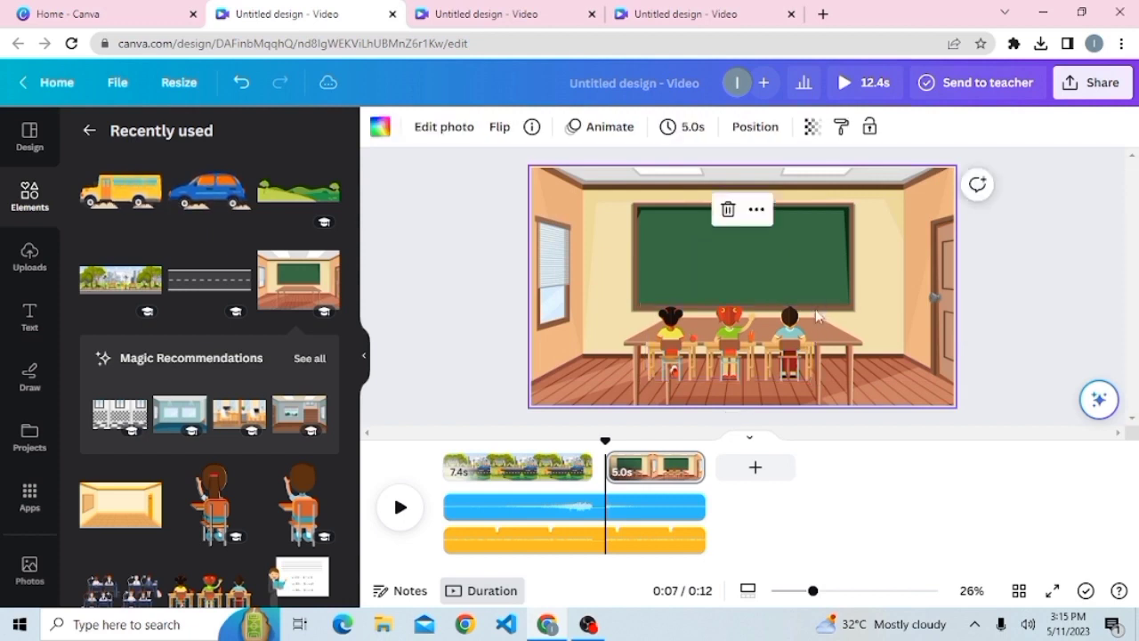
pyautogui.moveTo(814, 305); pyautogui.dragTo(924, 255)
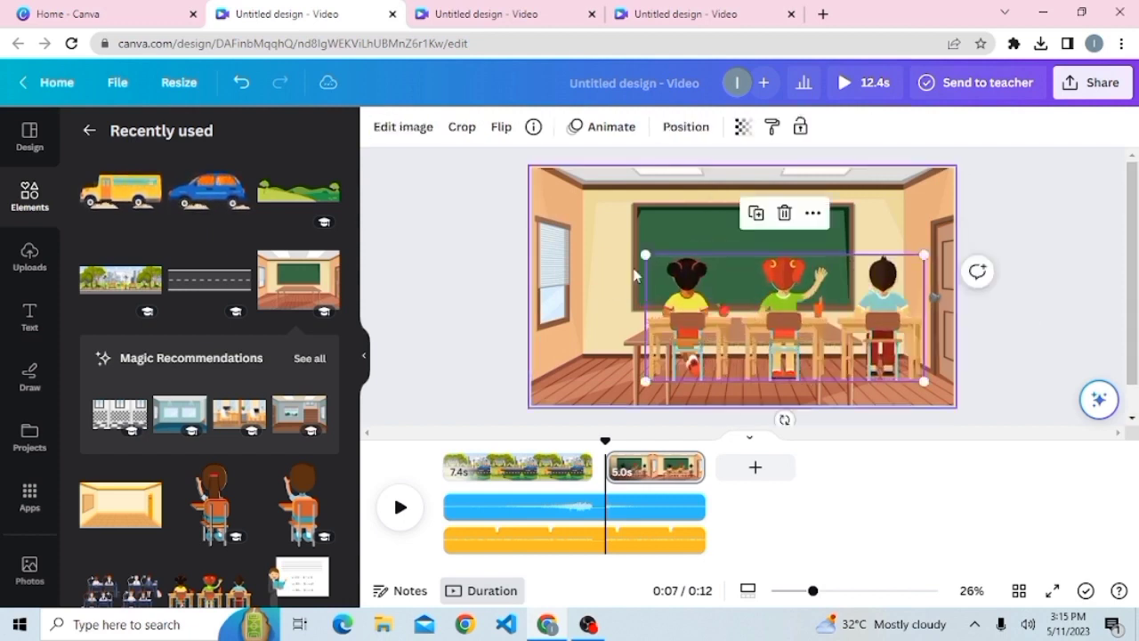
pyautogui.moveTo(649, 256); pyautogui.dragTo(597, 233)
pyautogui.moveTo(737, 308); pyautogui.dragTo(728, 338)
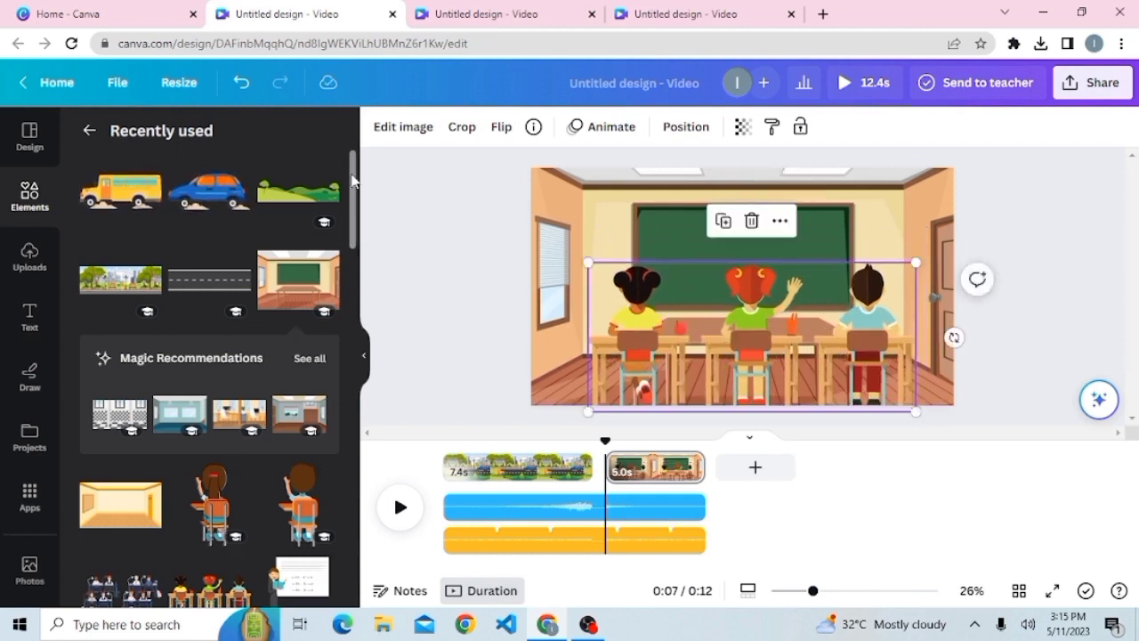
# Add the animated teacher-at-blackboard graphic to the classroom and move it backward, behind the three pupils
pyautogui.scroll(-4, 354, 181)
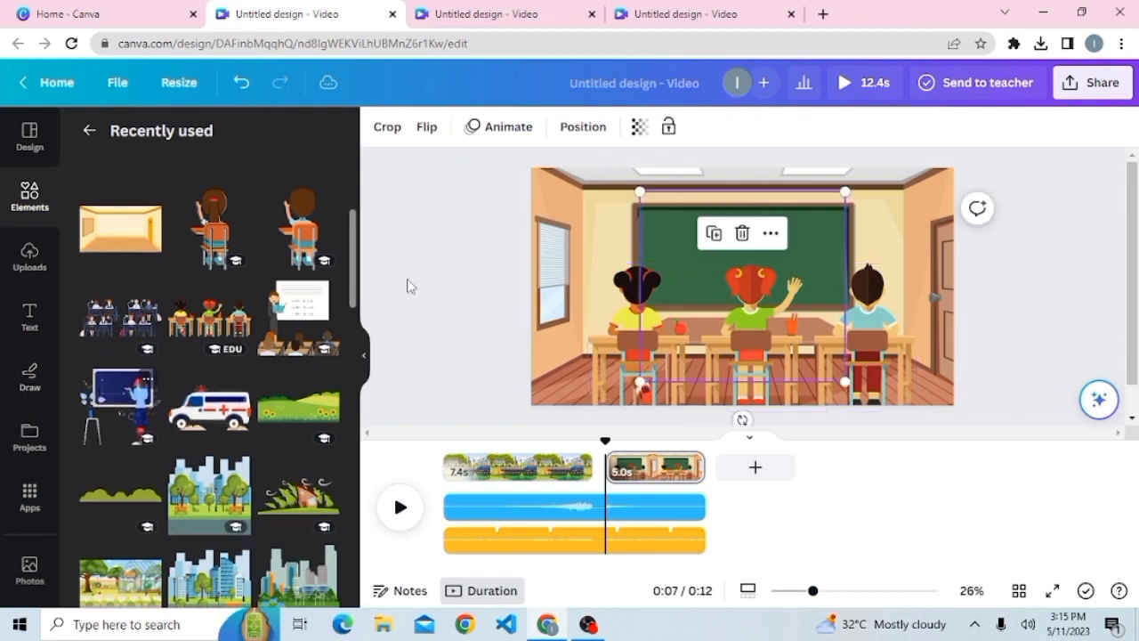
pyautogui.moveTo(723, 252); pyautogui.dragTo(742, 239)
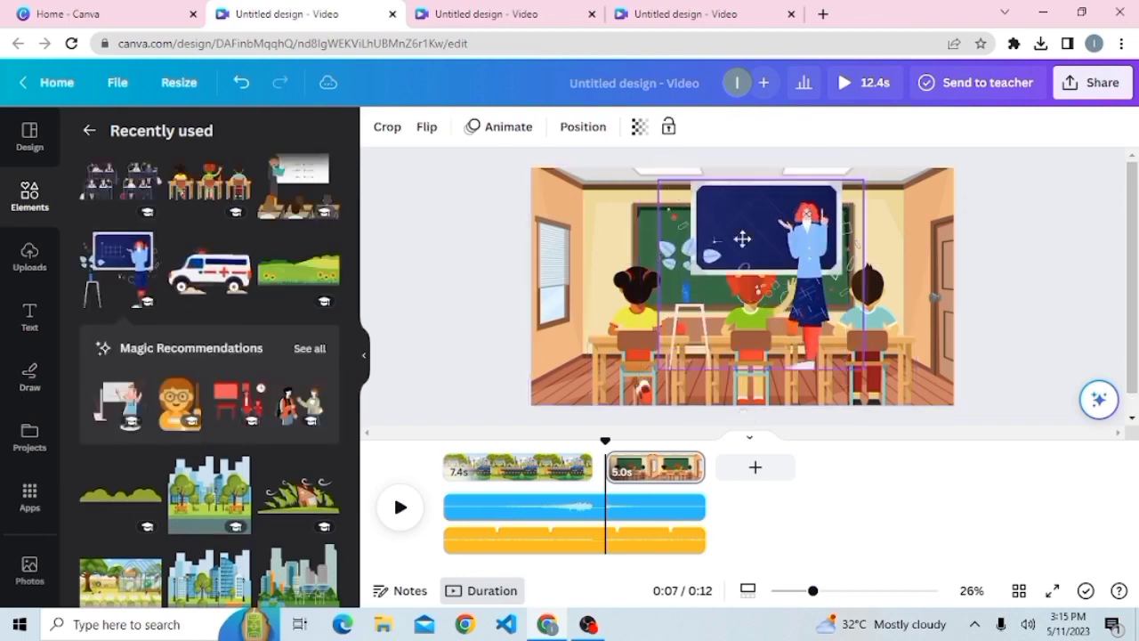
pyautogui.click(586, 129)
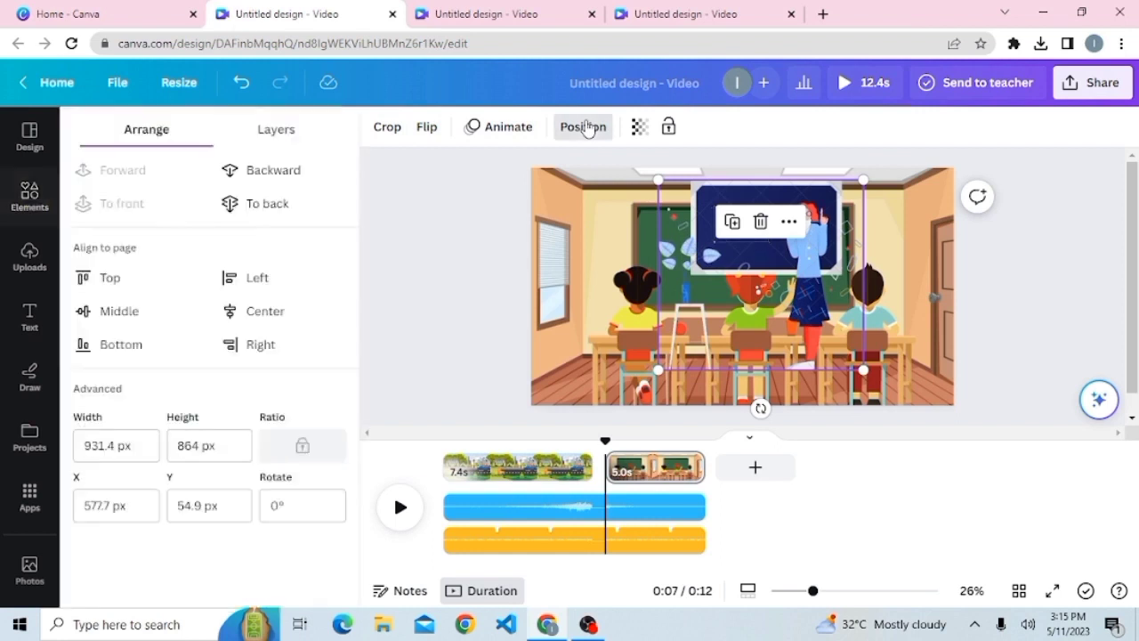
pyautogui.click(291, 175)
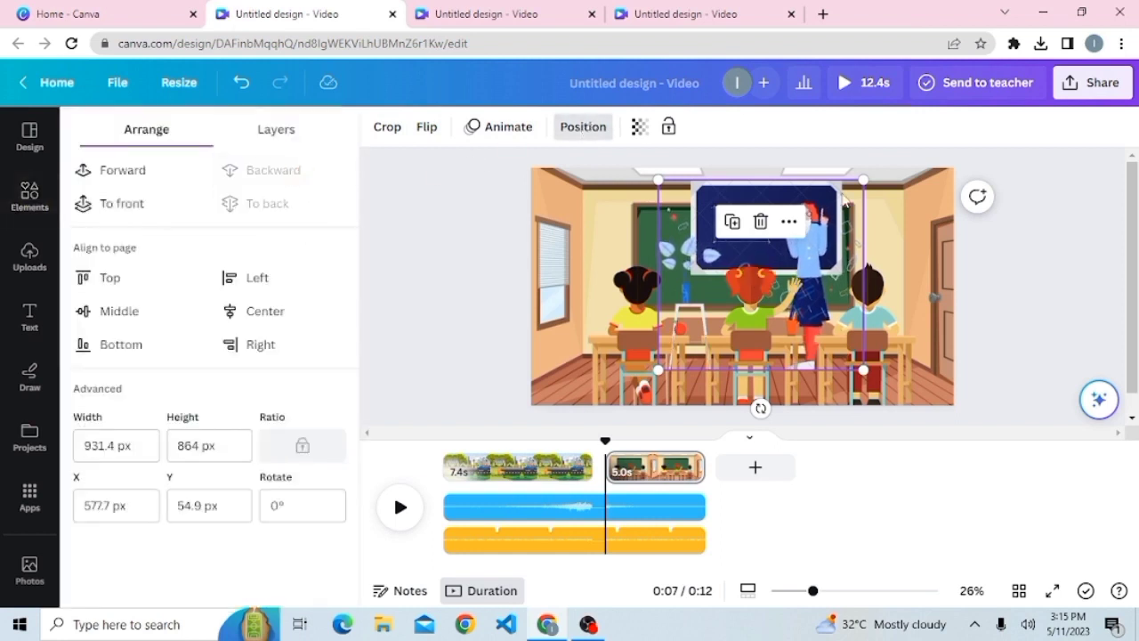
# Enlarge and reposition the teacher graphic so its blue board covers the classroom's green chalkboard behind the pupils
pyautogui.moveTo(843, 201); pyautogui.dragTo(842, 243)
pyautogui.moveTo(657, 222); pyautogui.dragTo(580, 197)
pyautogui.moveTo(849, 212); pyautogui.dragTo(865, 191)
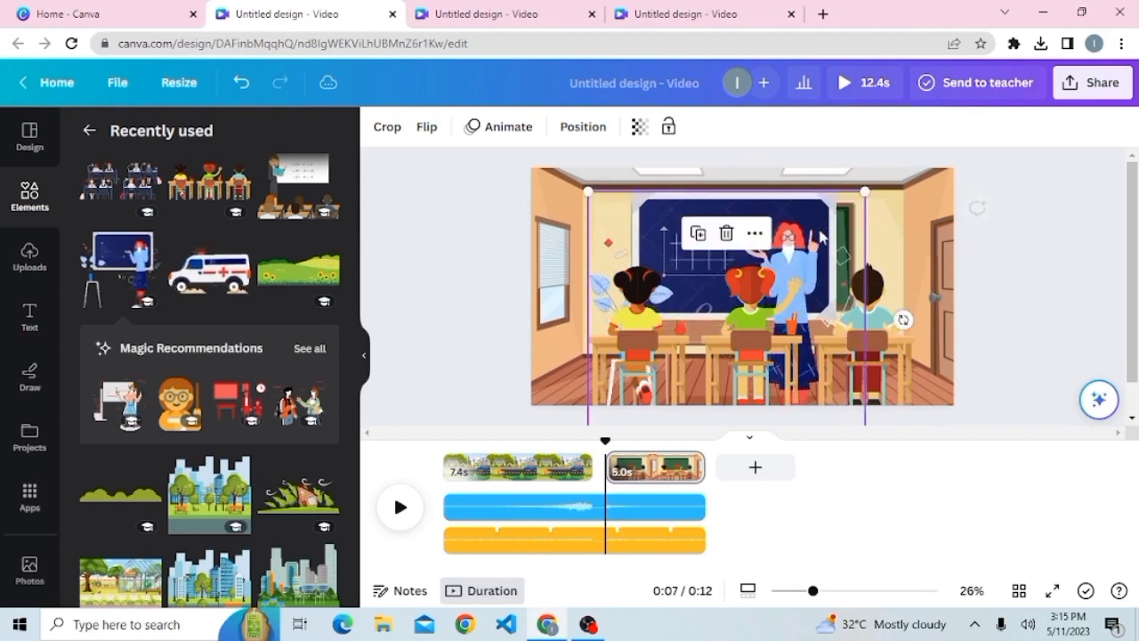
pyautogui.moveTo(819, 237); pyautogui.dragTo(827, 254)
pyautogui.moveTo(872, 208); pyautogui.dragTo(881, 199)
pyautogui.moveTo(829, 244); pyautogui.dragTo(822, 250)
pyautogui.moveTo(588, 204); pyautogui.dragTo(575, 193)
pyautogui.moveTo(875, 192); pyautogui.dragTo(883, 184)
pyautogui.moveTo(787, 247)
pyautogui.mouseDown()
pyautogui.moveTo(777, 256)
pyautogui.moveTo(792, 256)
pyautogui.mouseUp()
pyautogui.click(712, 417)
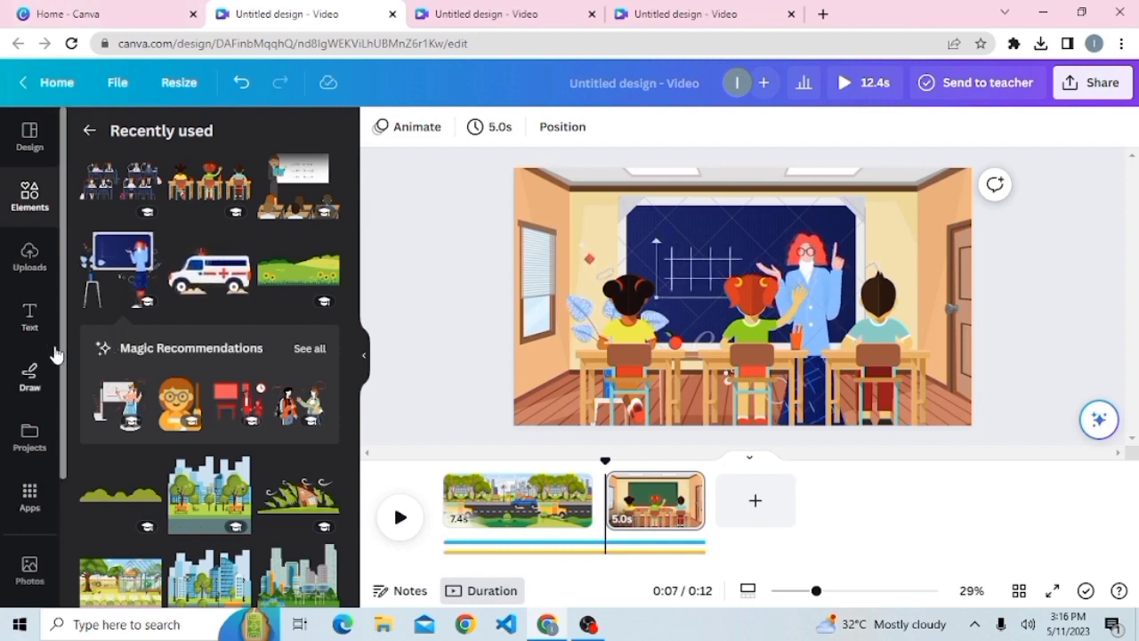
# Search the audio library for "school bell" and add the School Bell Ring 1 sound to the classroom page
pyautogui.scroll(-2, 64, 344)
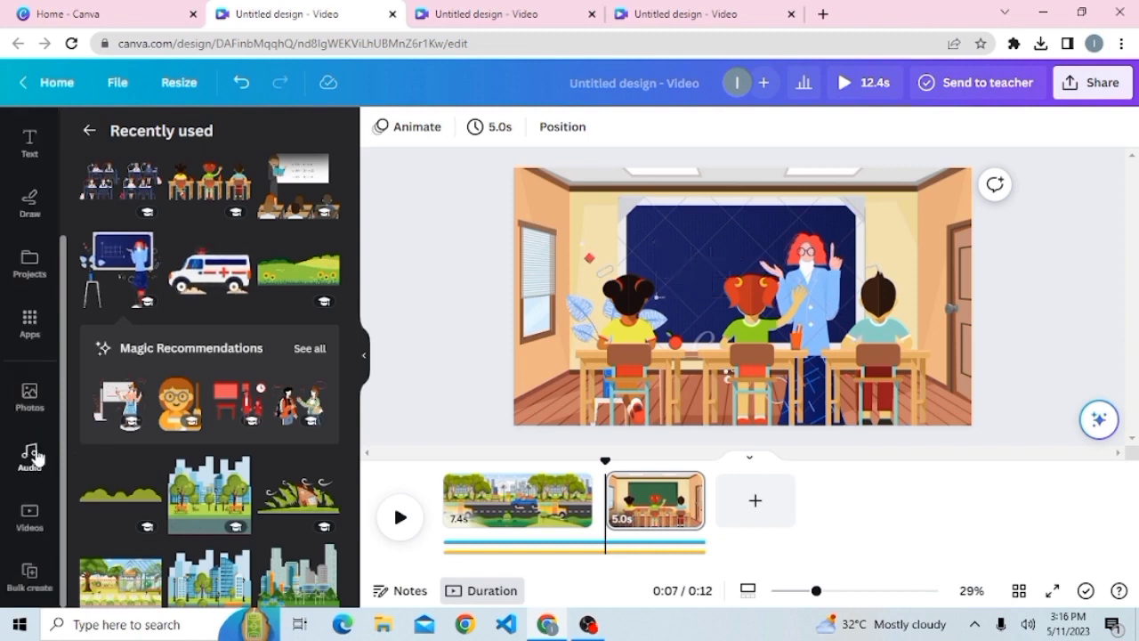
pyautogui.click(34, 454)
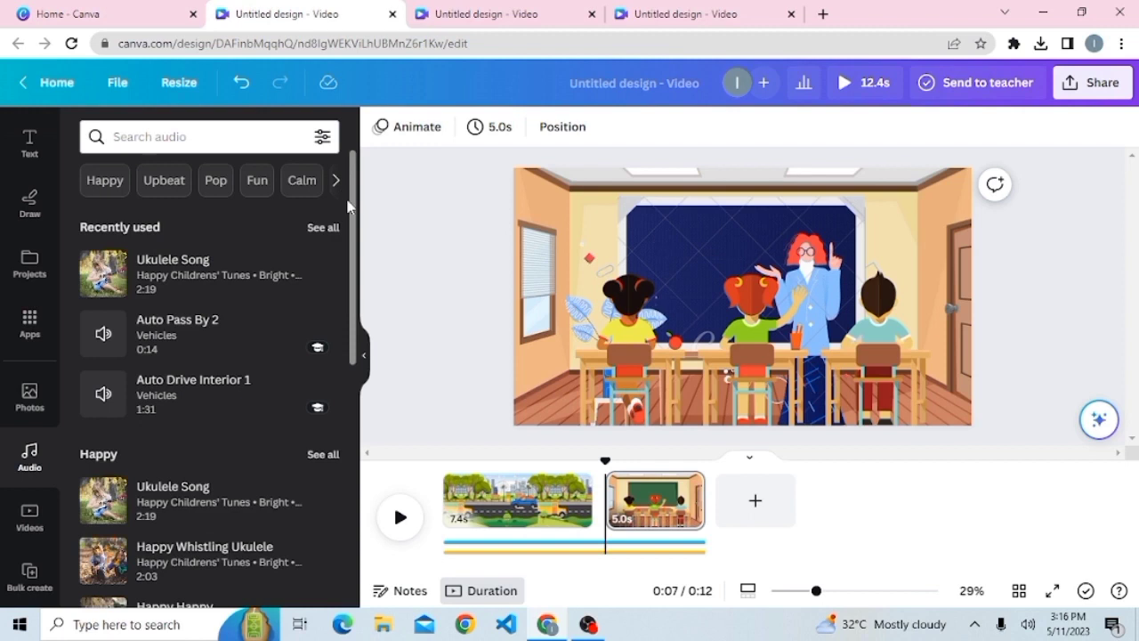
pyautogui.scroll(-1, 353, 203)
pyautogui.scroll(1, 323, 178)
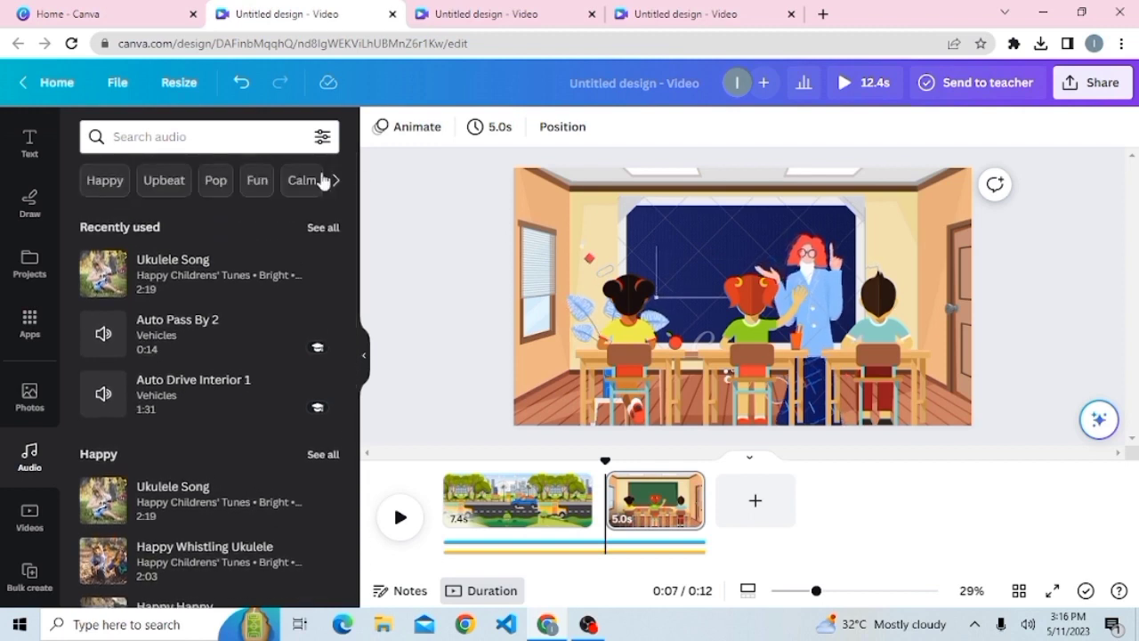
pyautogui.click(235, 133)
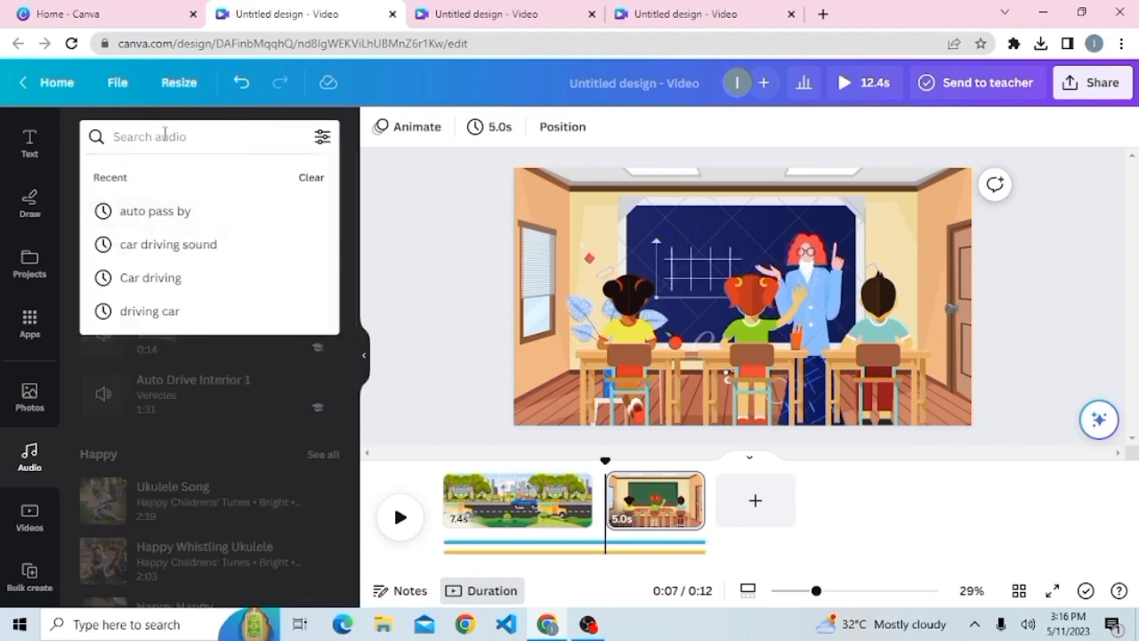
pyautogui.write('sc')
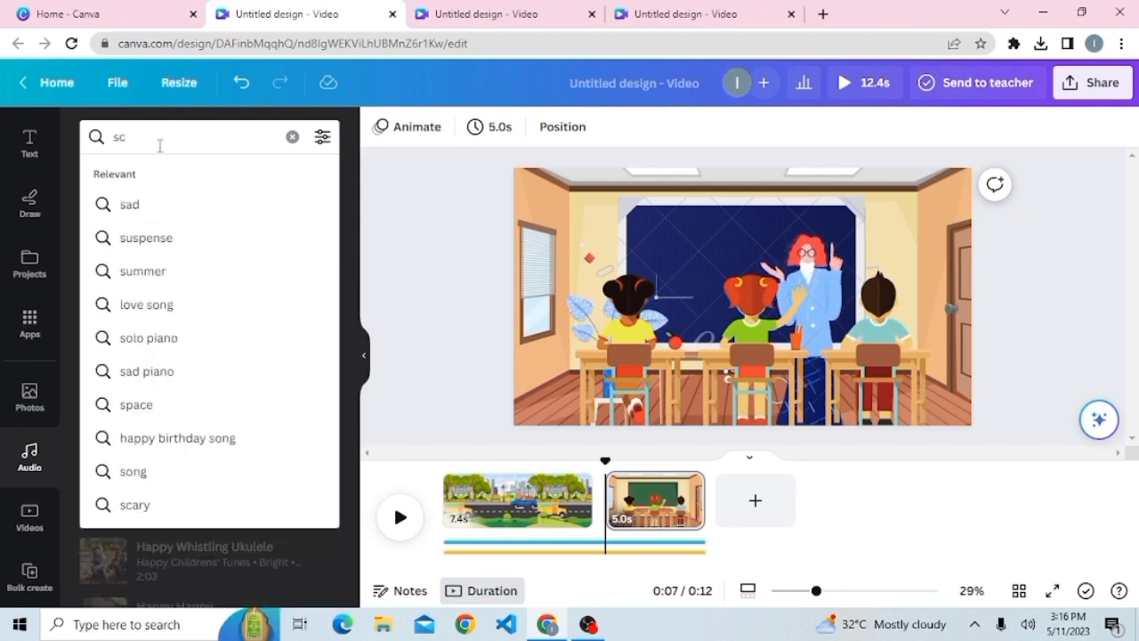
pyautogui.write('h')
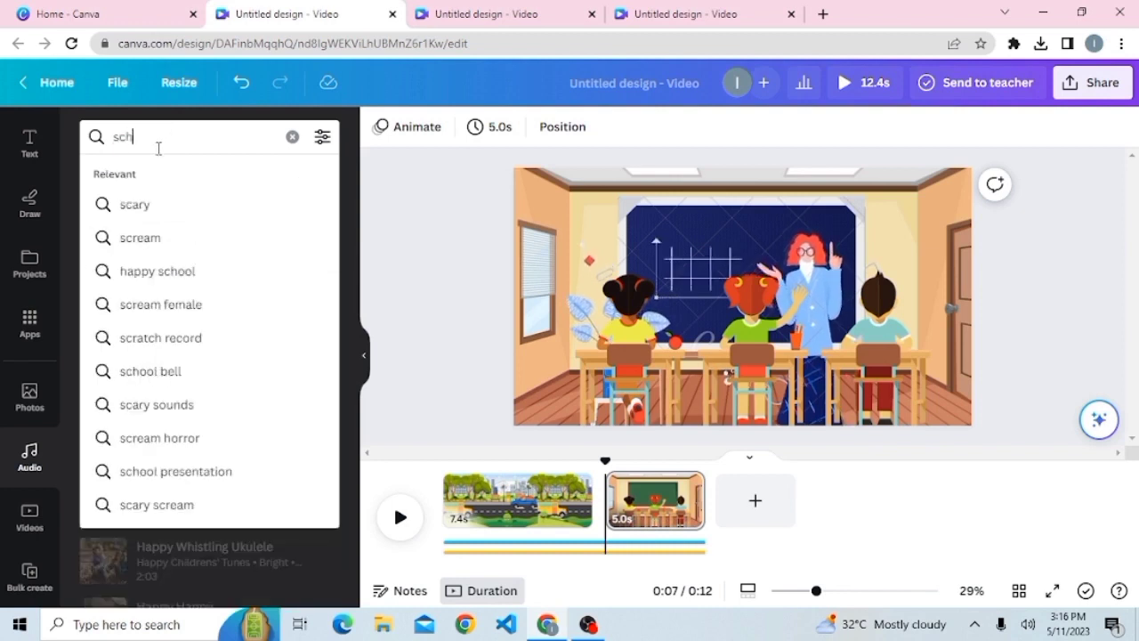
pyautogui.write('oo')
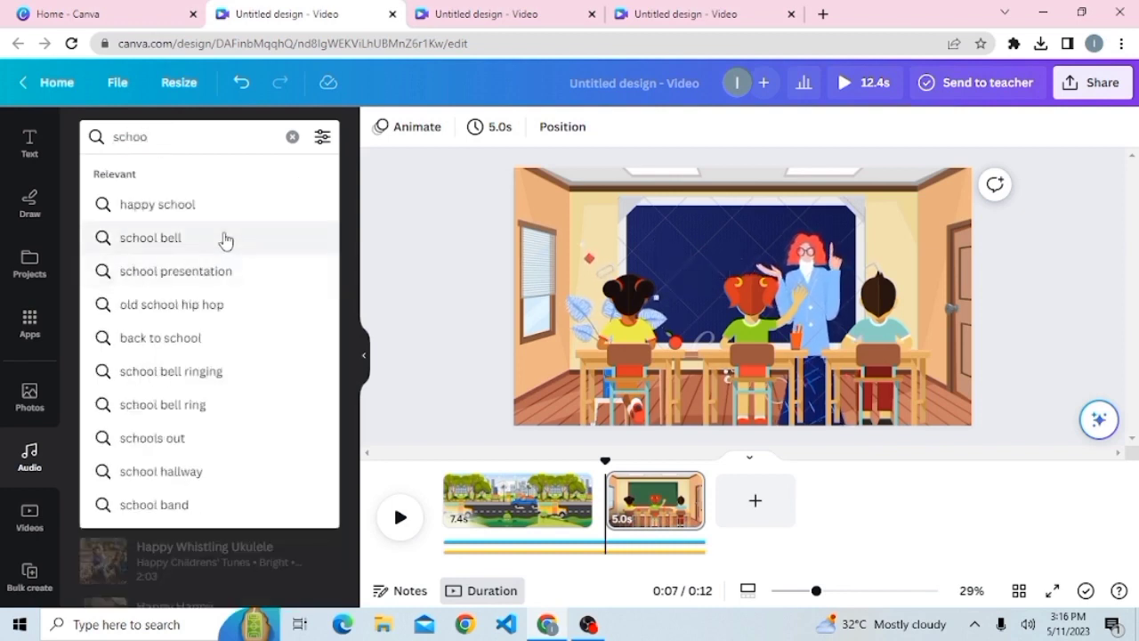
pyautogui.click(224, 238)
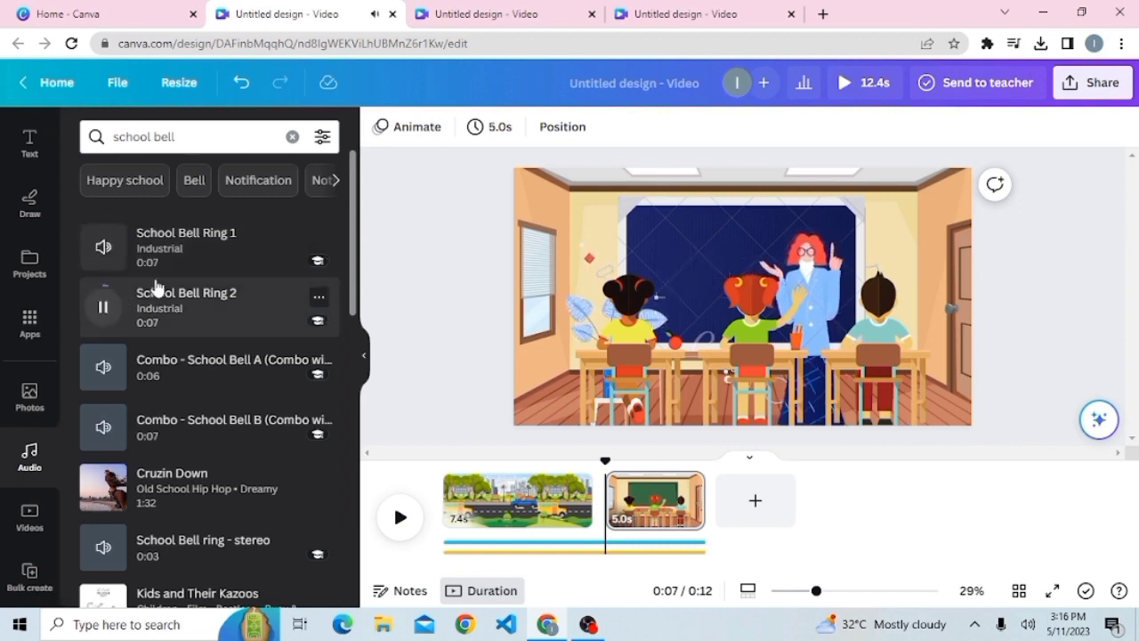
pyautogui.click(102, 306)
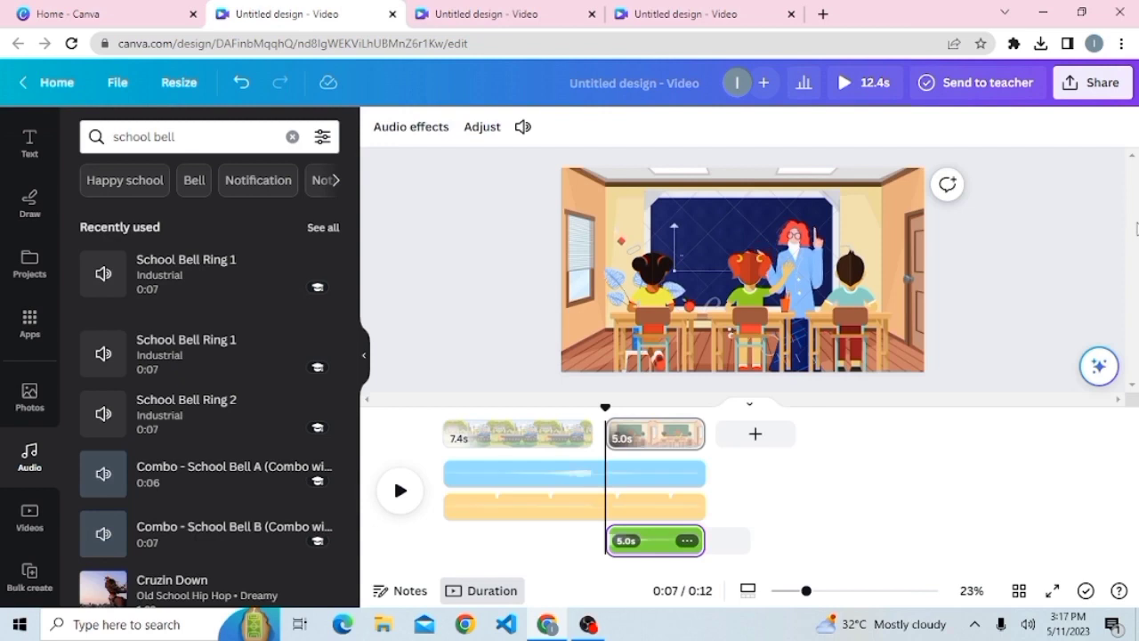
# Trim the end of the vehicle sound so it plays only during the road scene and stops before the classroom page
pyautogui.click(647, 474)
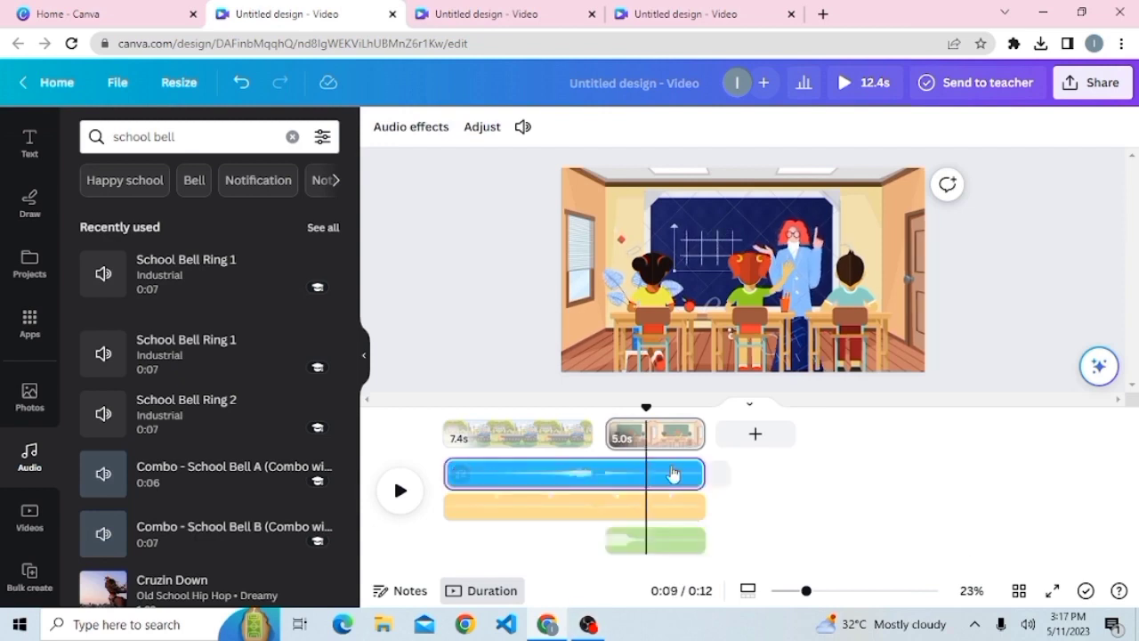
pyautogui.moveTo(703, 469); pyautogui.dragTo(604, 476)
pyautogui.moveTo(861, 527); pyautogui.dragTo(863, 528)
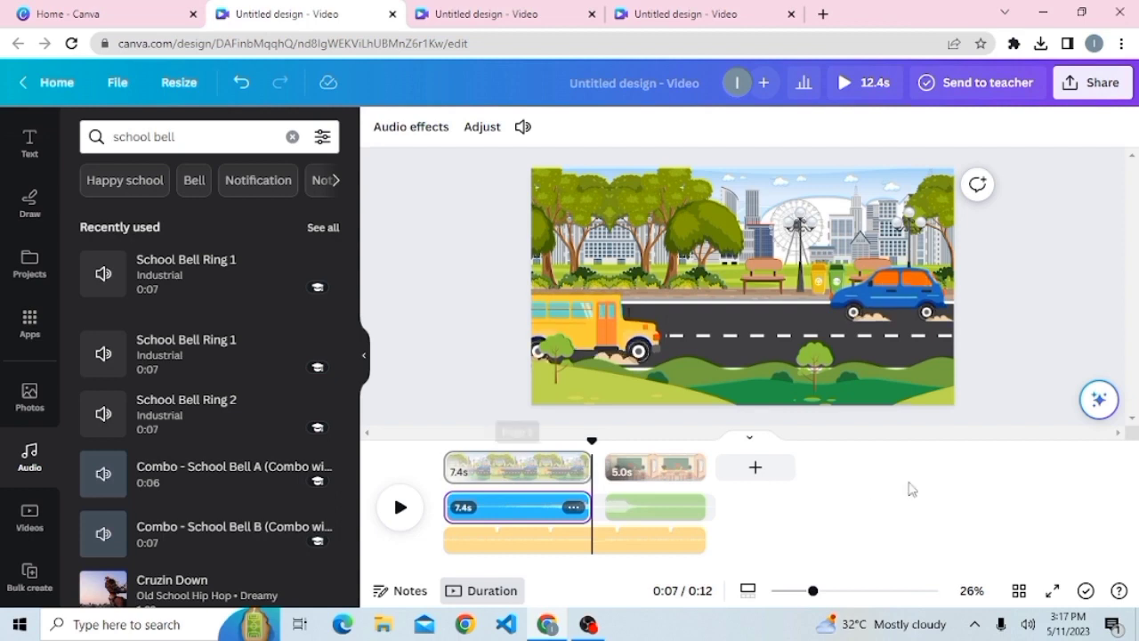
# Add a Dissolve transition between the road page and the classroom page
pyautogui.click(530, 467)
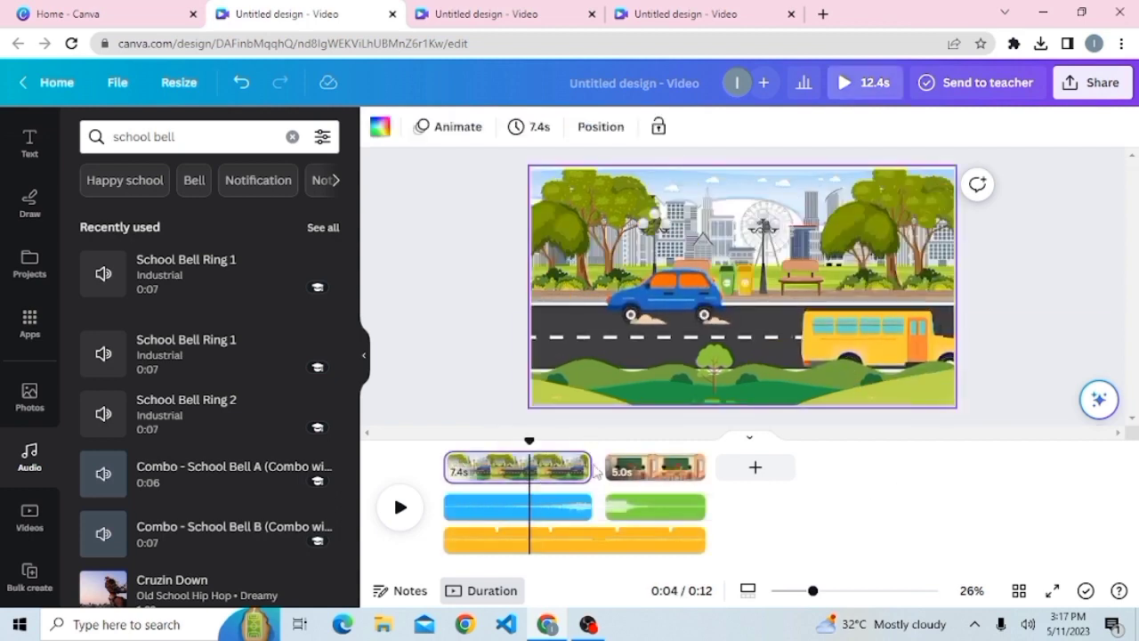
pyautogui.click(606, 485)
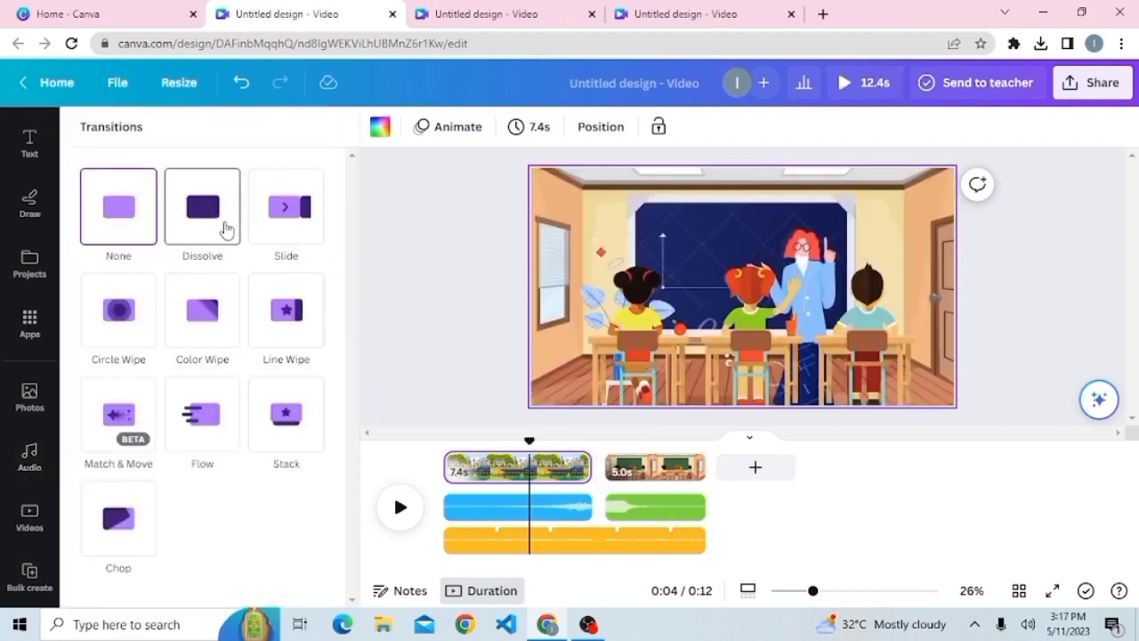
pyautogui.click(225, 229)
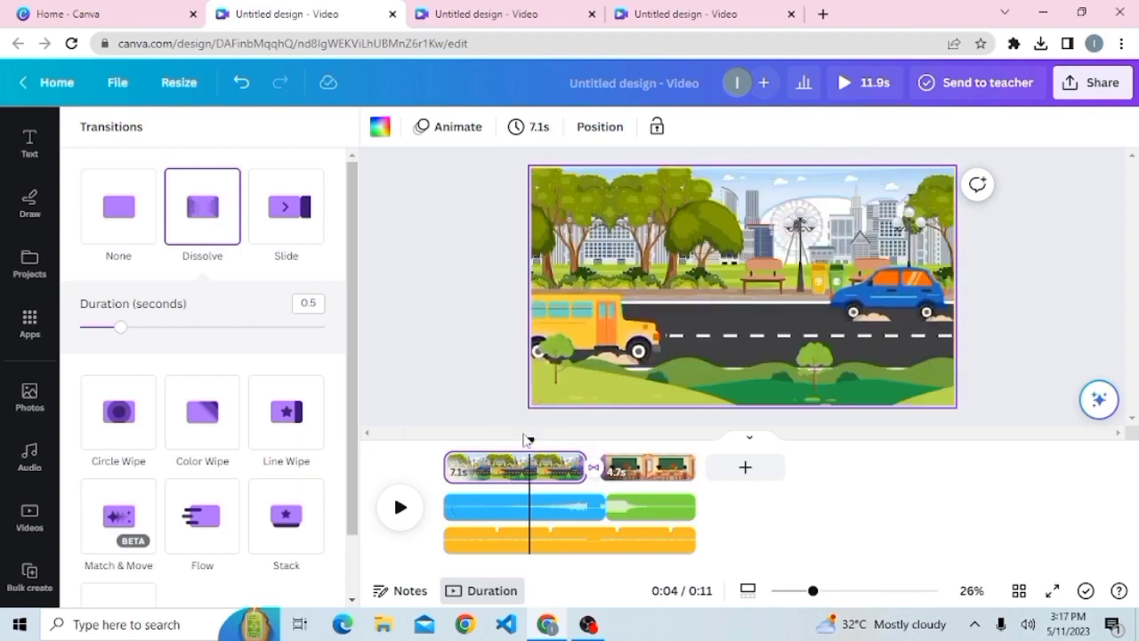
pyautogui.moveTo(595, 447); pyautogui.dragTo(695, 441)
# Switch to the completed version of the video in the other open design and play back both scenes with their sounds
pyautogui.click(509, 18)
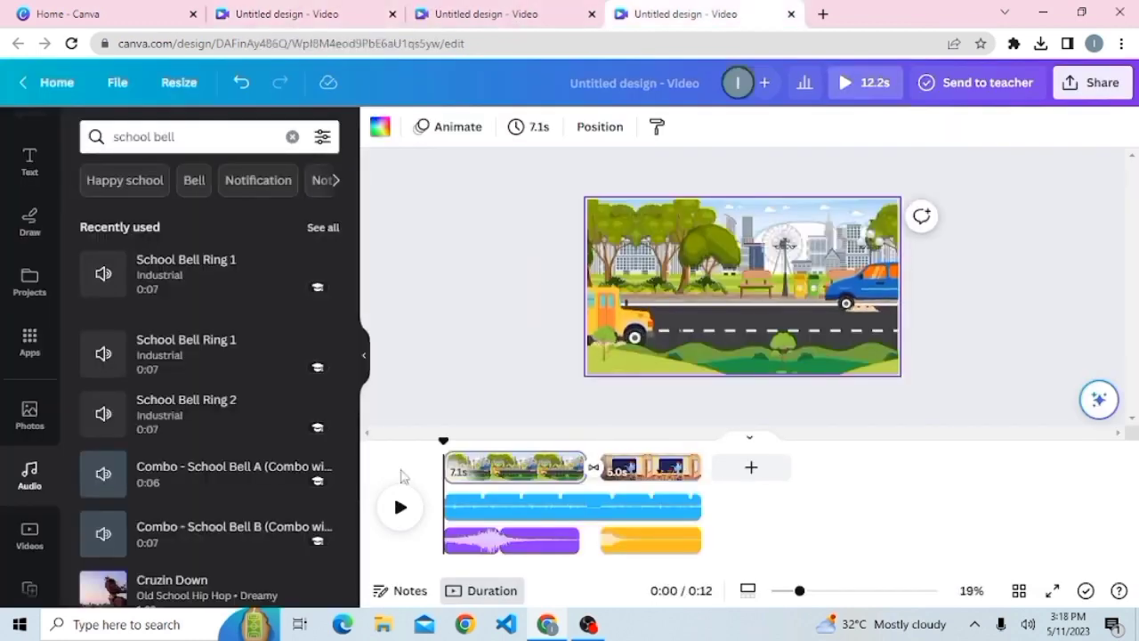
pyautogui.click(405, 508)
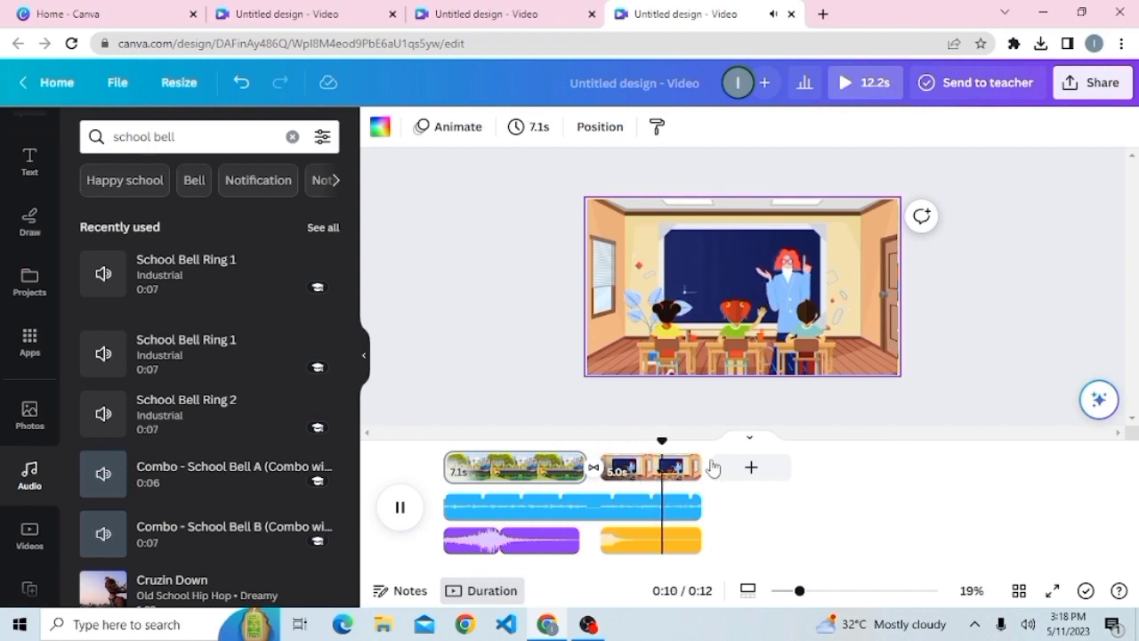
pyautogui.click(400, 508)
pyautogui.click(400, 508)
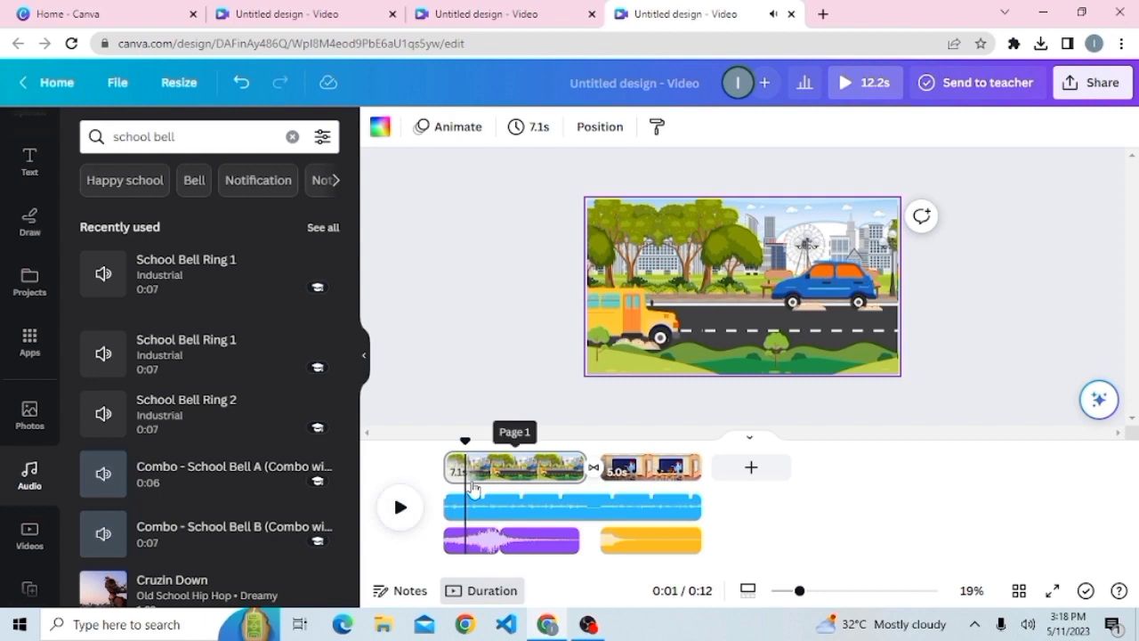